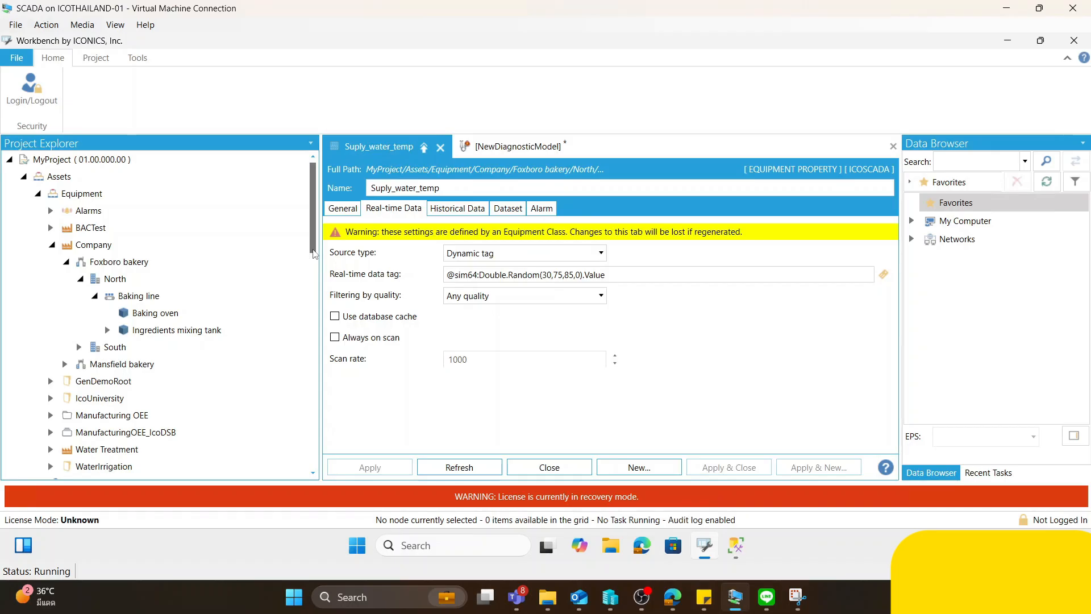
- Open the Boiler diagnostic model from the MyModel folder under AnalytiX FDDWorX
{"action": "left_click_drag", "start_coordinate": [310, 230], "coordinate": [310, 431]}
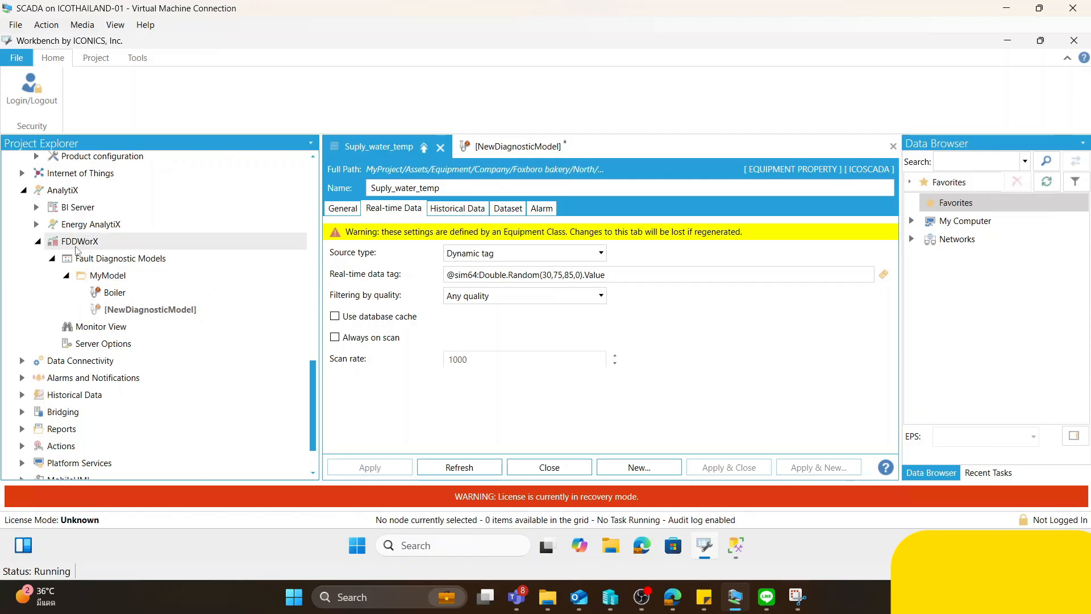
{"action": "left_click", "coordinate": [68, 194]}
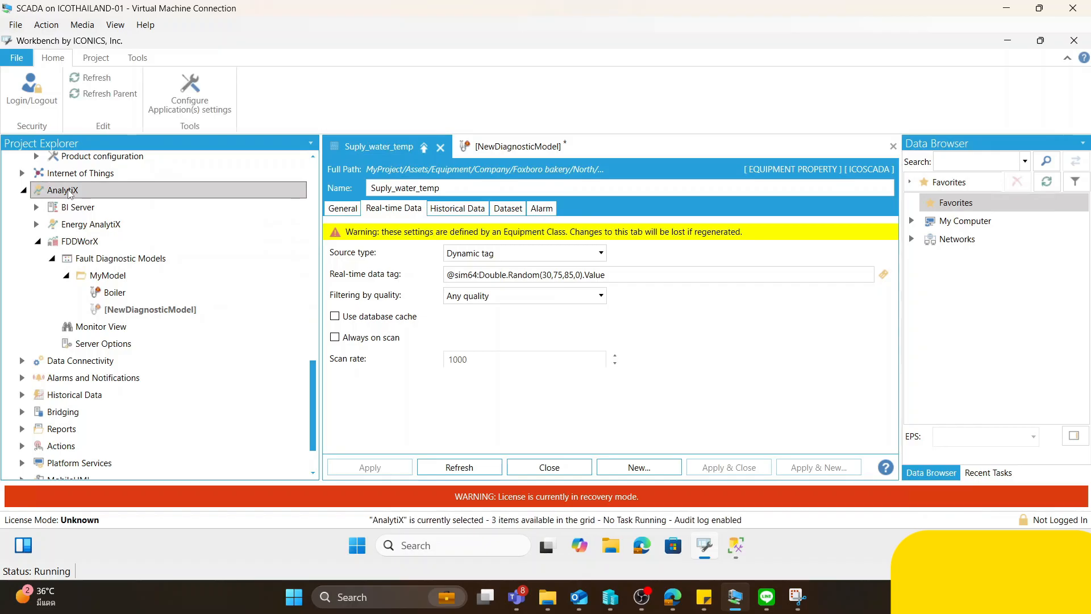
{"action": "left_click", "coordinate": [96, 244]}
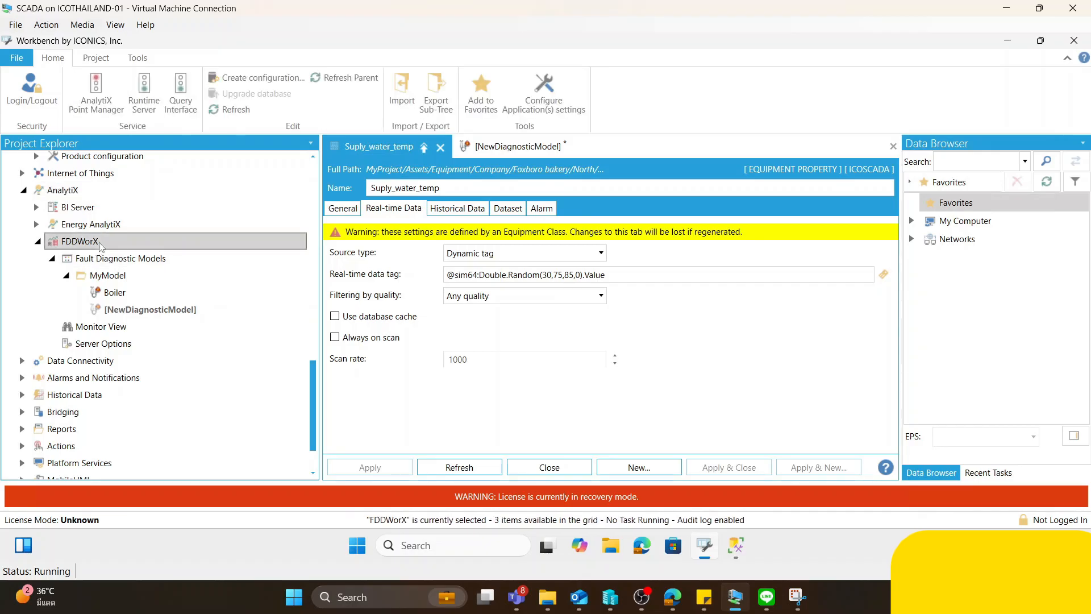
{"action": "left_click", "coordinate": [126, 278]}
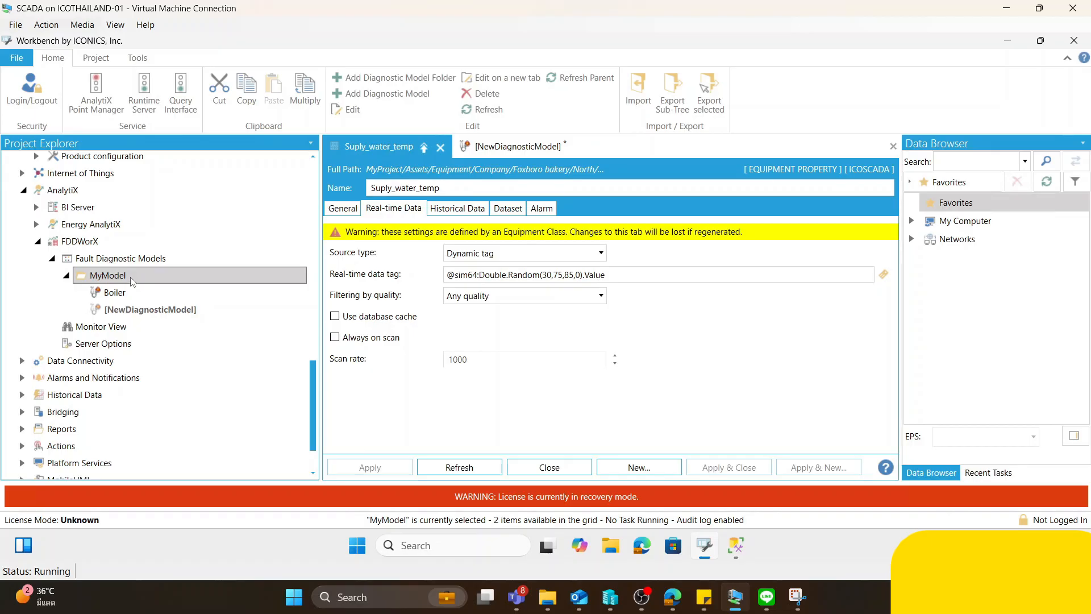
{"action": "left_click", "coordinate": [131, 295]}
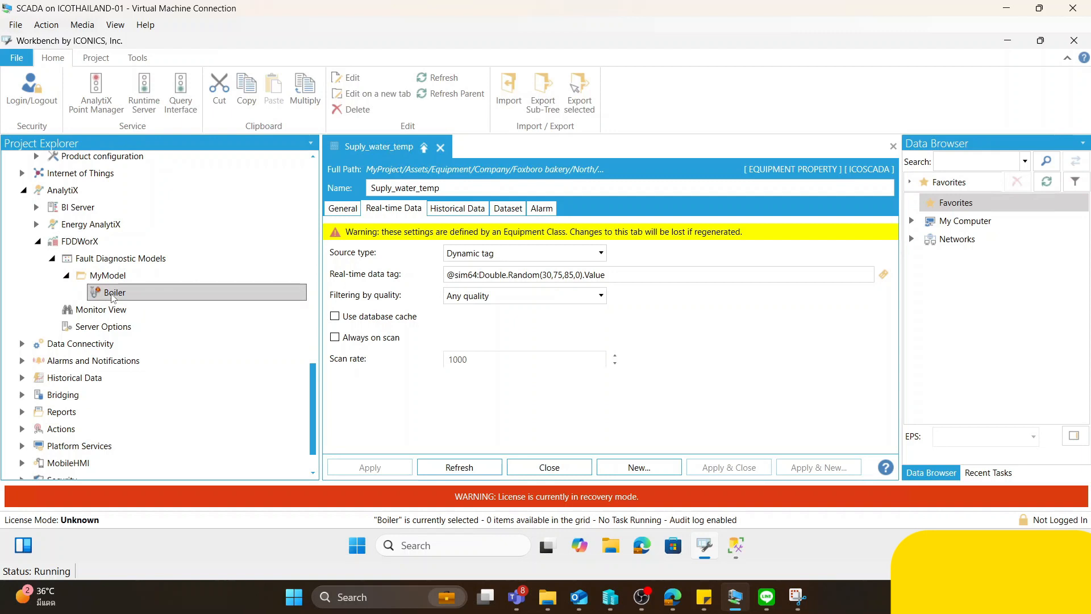
{"action": "right_click", "coordinate": [121, 278]}
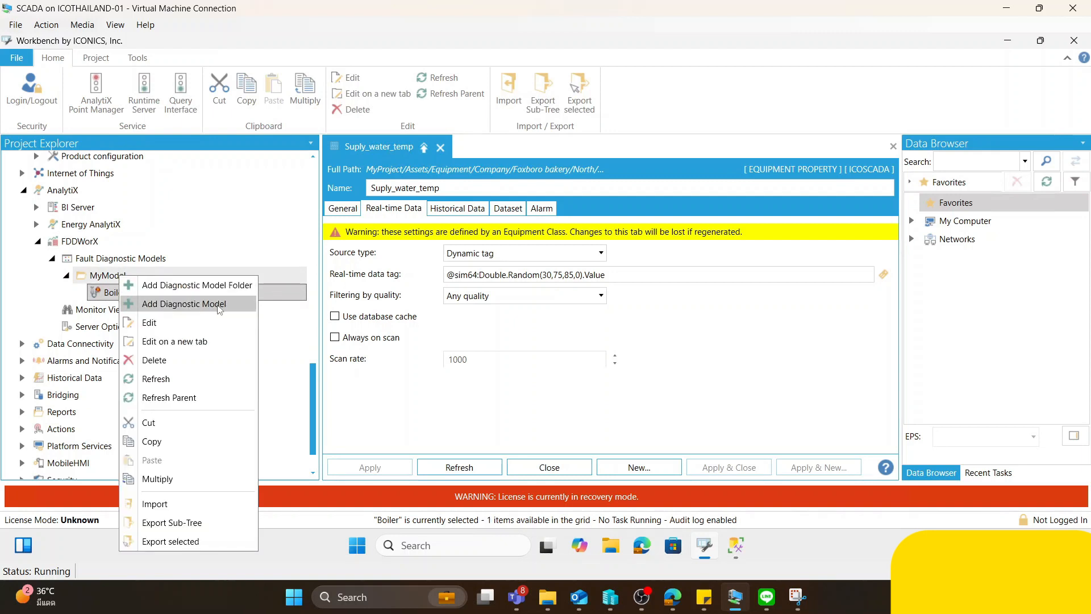
{"action": "left_click", "coordinate": [112, 295]}
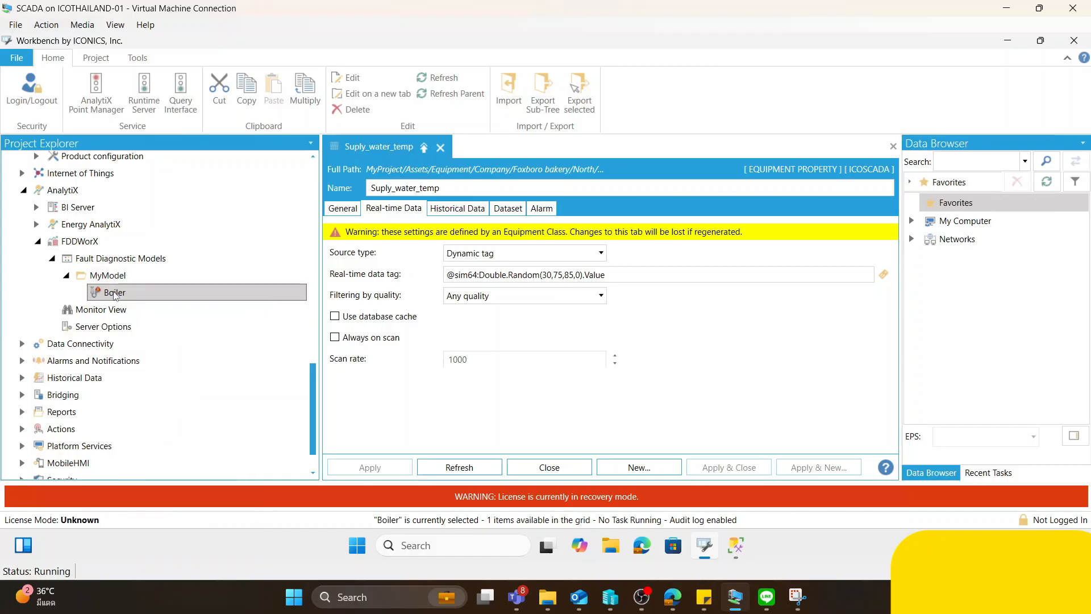
- Add a new diagnostic model to the MyModel folder and view its symptoms and causes editors
{"action": "right_click", "coordinate": [116, 276]}
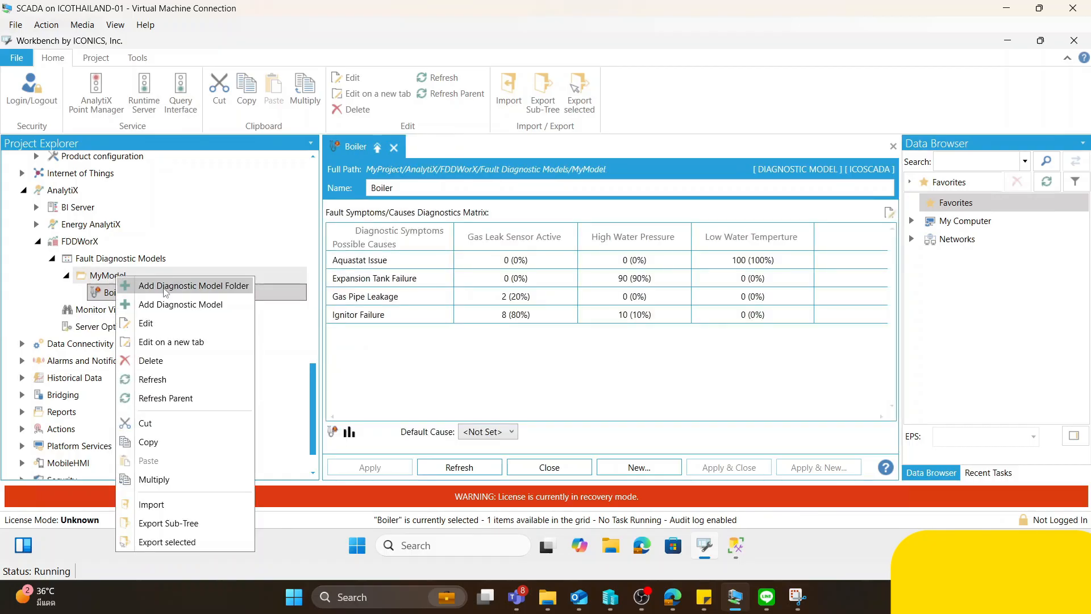
{"action": "left_click", "coordinate": [171, 304]}
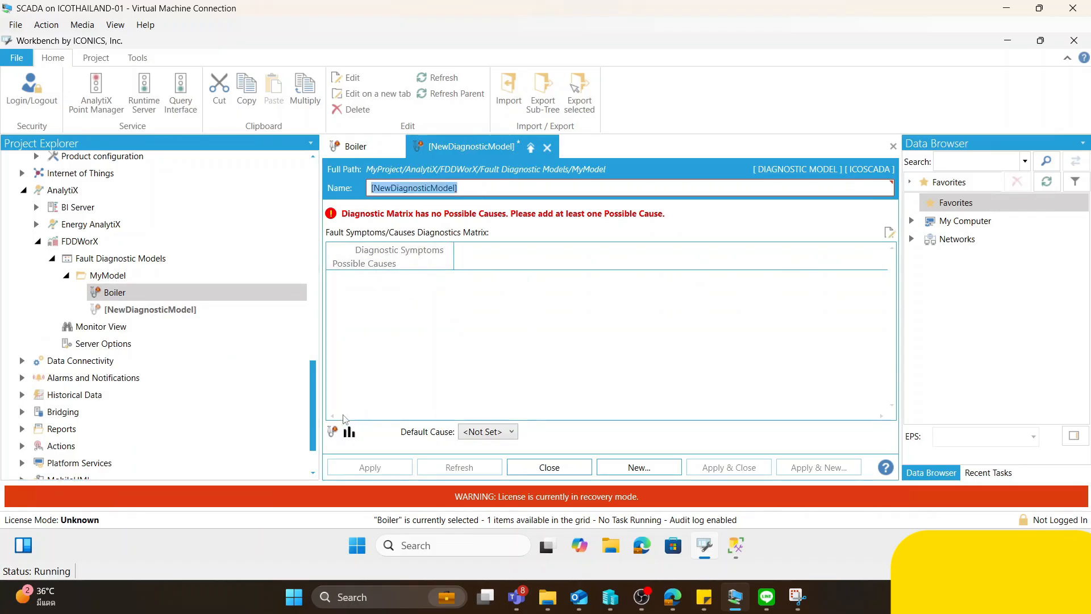
{"action": "left_click", "coordinate": [333, 433]}
{"action": "left_click", "coordinate": [737, 163]}
{"action": "left_click", "coordinate": [350, 433]}
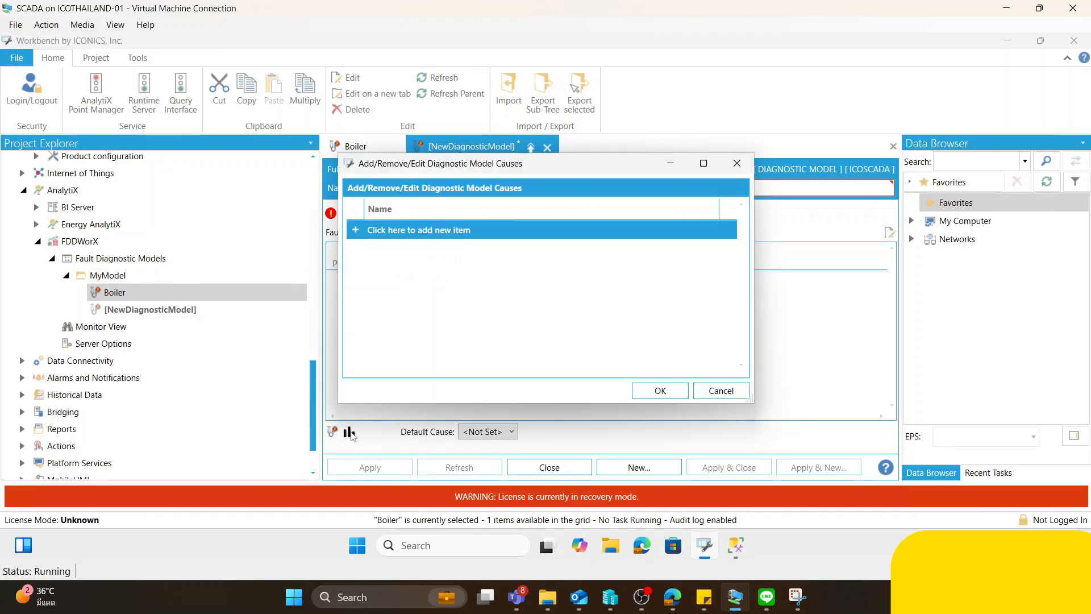
{"action": "left_click", "coordinate": [737, 163]}
- Review the symptoms and possible causes defined in the Boiler diagnostic model
{"action": "left_click", "coordinate": [149, 295]}
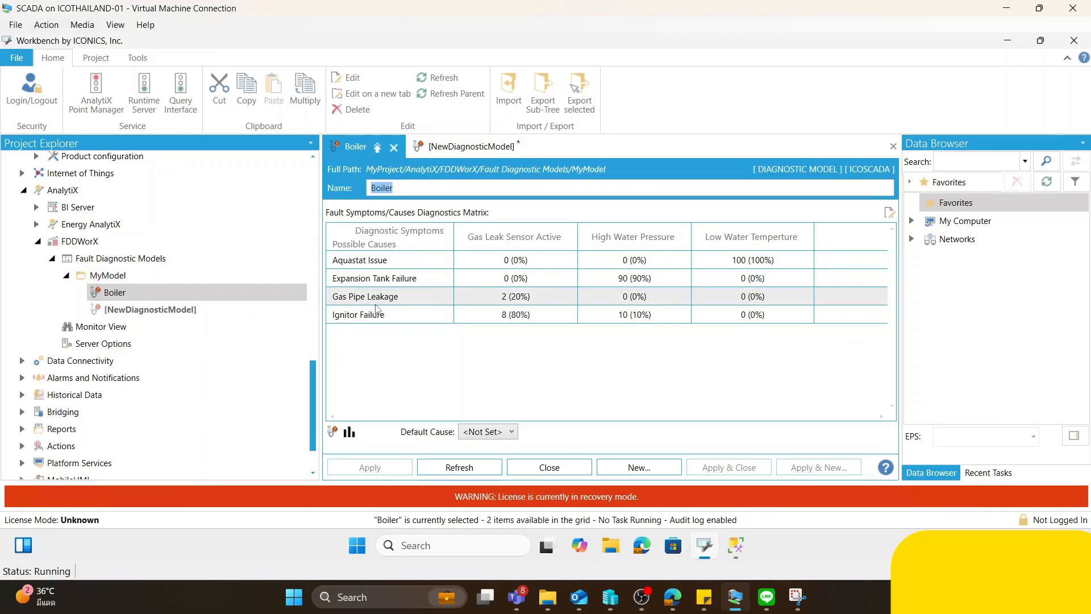
{"action": "left_click", "coordinate": [332, 432]}
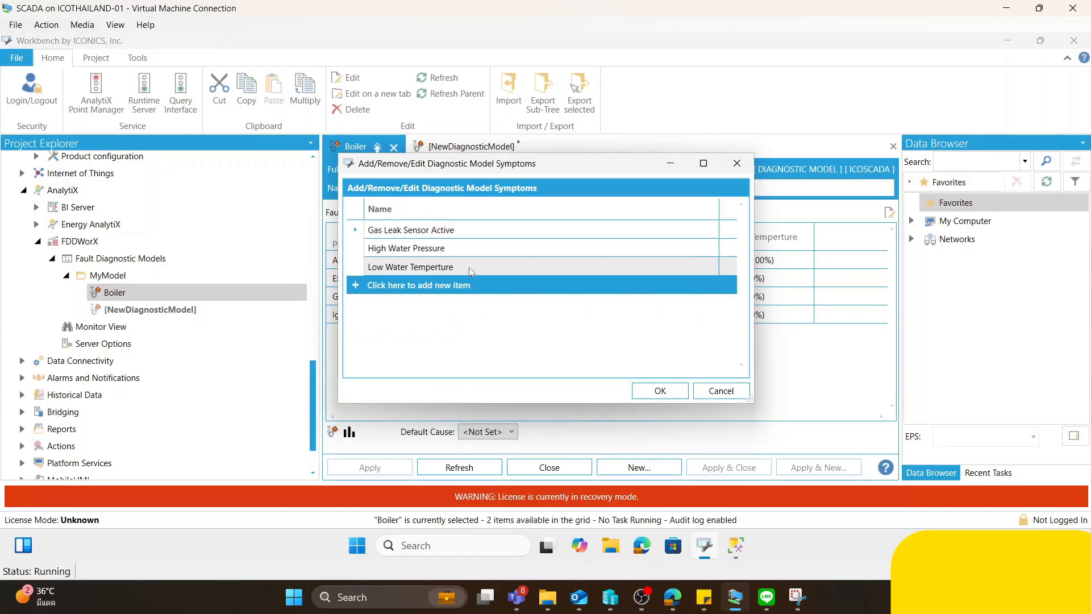
{"action": "left_click", "coordinate": [737, 164]}
{"action": "left_click", "coordinate": [405, 238]}
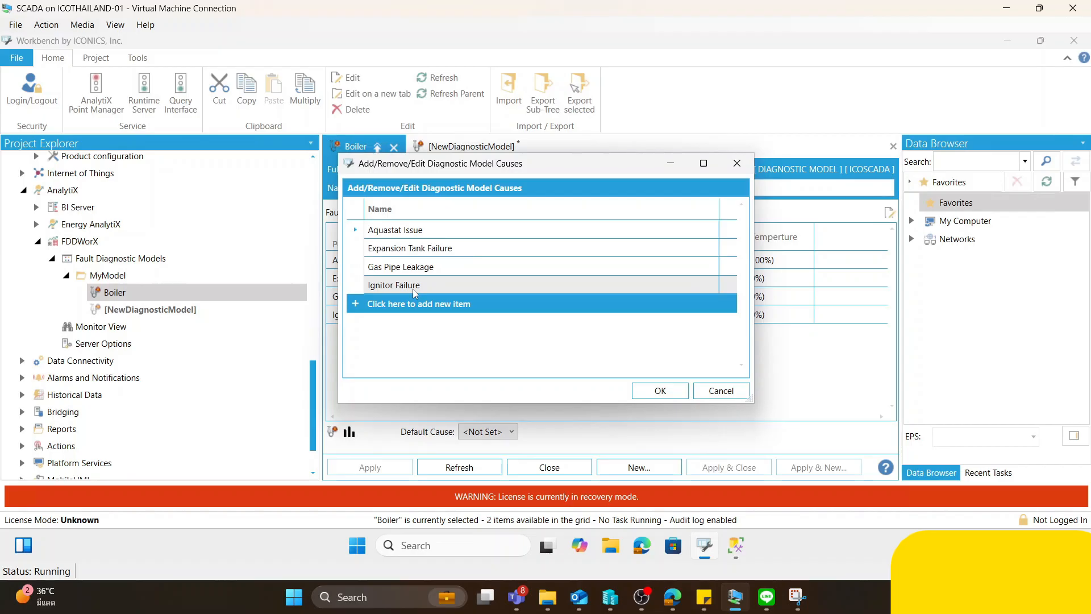
{"action": "key", "text": "Escape"}
- Examine the Boiler matrix weights linking the Aquastat Issue, Gas Pipe Leakage and Ignitor Failure causes to their symptoms
{"action": "left_click", "coordinate": [521, 264]}
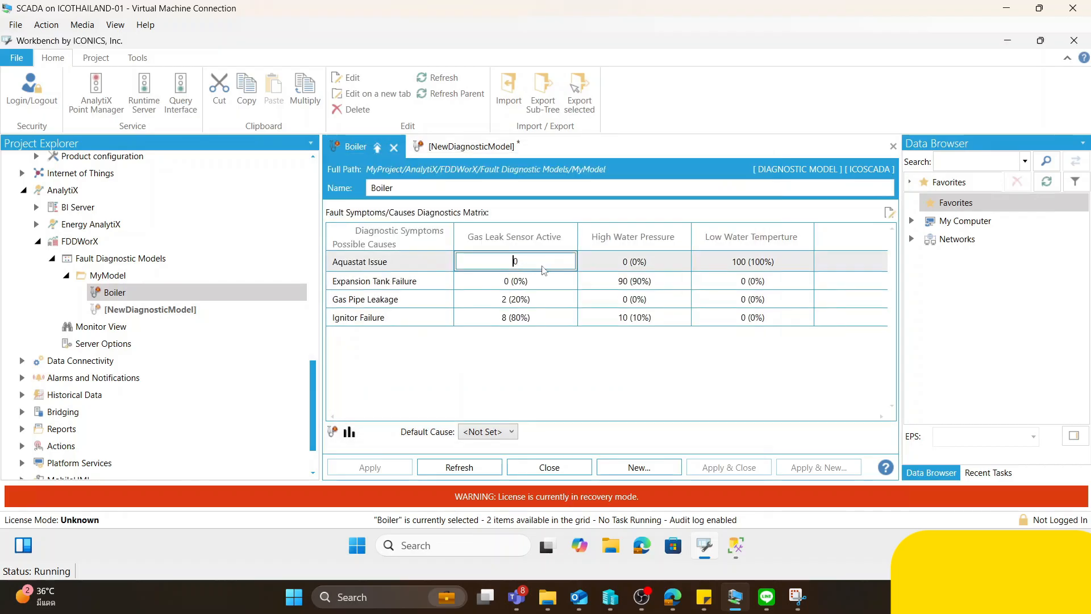
{"action": "key", "text": "Tab"}
{"action": "key", "text": "Tab"}
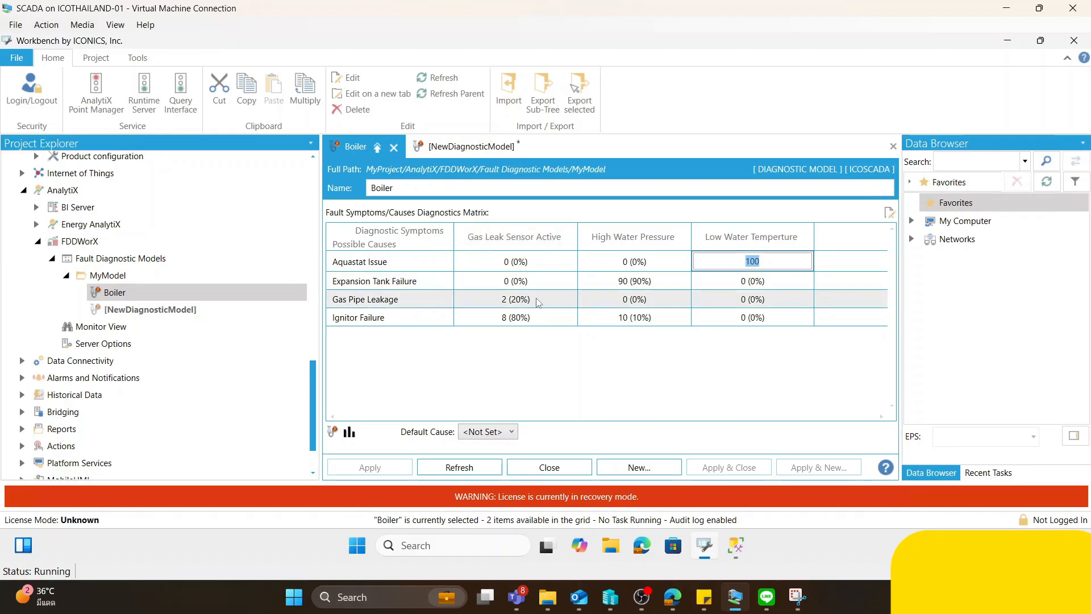
{"action": "left_click", "coordinate": [518, 300]}
{"action": "left_click", "coordinate": [381, 307]}
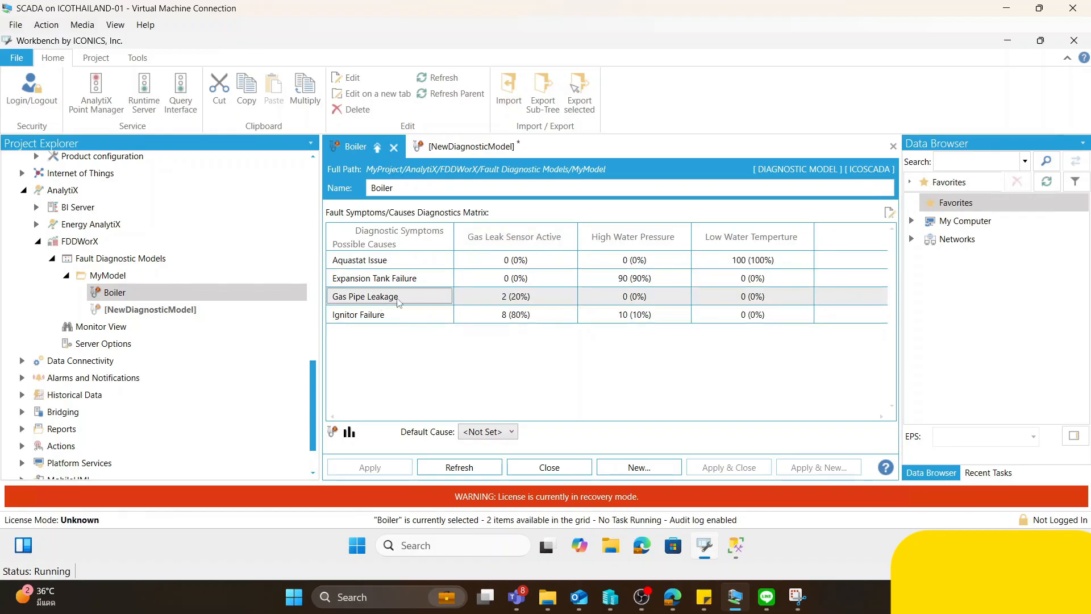
{"action": "left_click", "coordinate": [513, 316]}
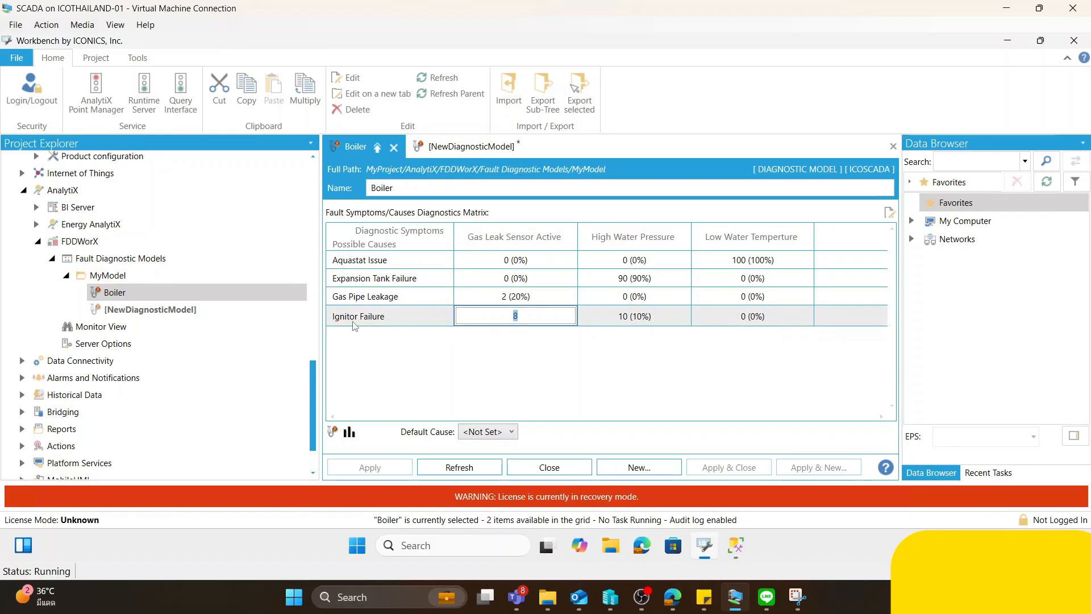
{"action": "left_click", "coordinate": [401, 318]}
{"action": "left_click", "coordinate": [499, 297]}
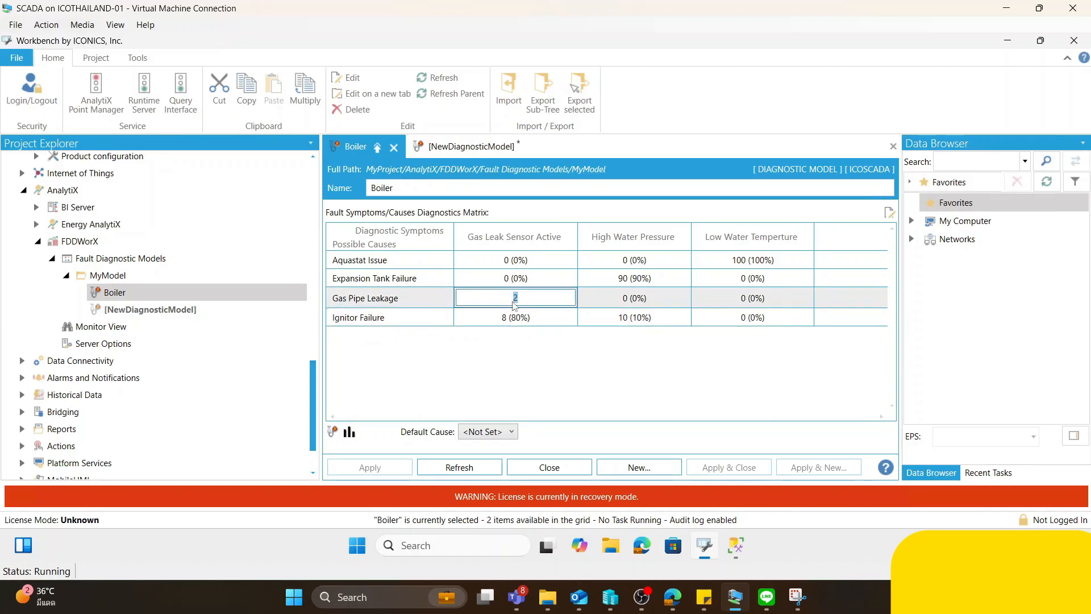
{"action": "left_click", "coordinate": [522, 318]}
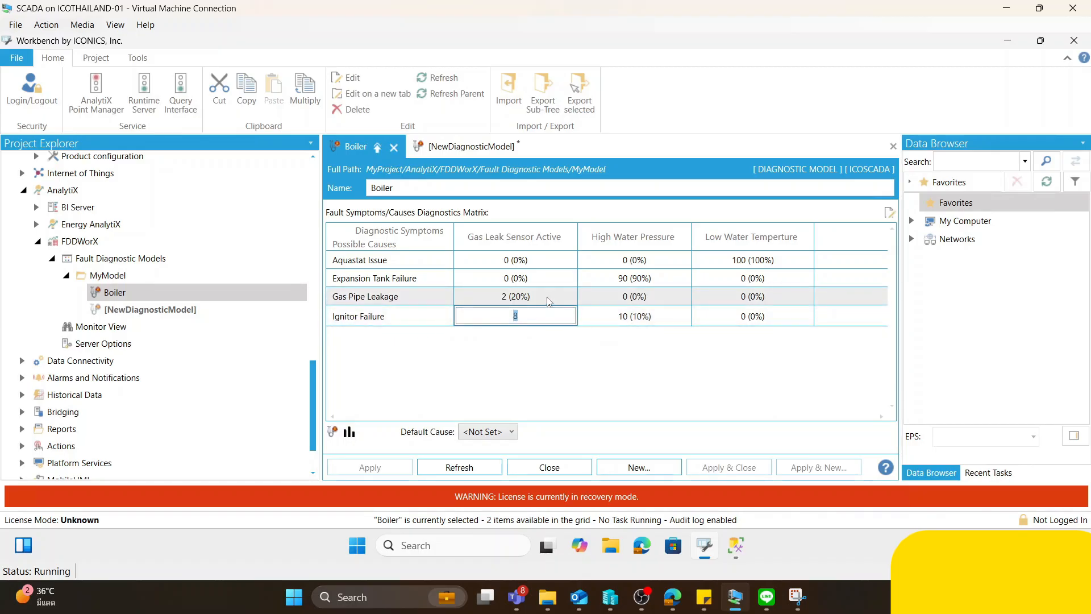
{"action": "left_click", "coordinate": [822, 591]}
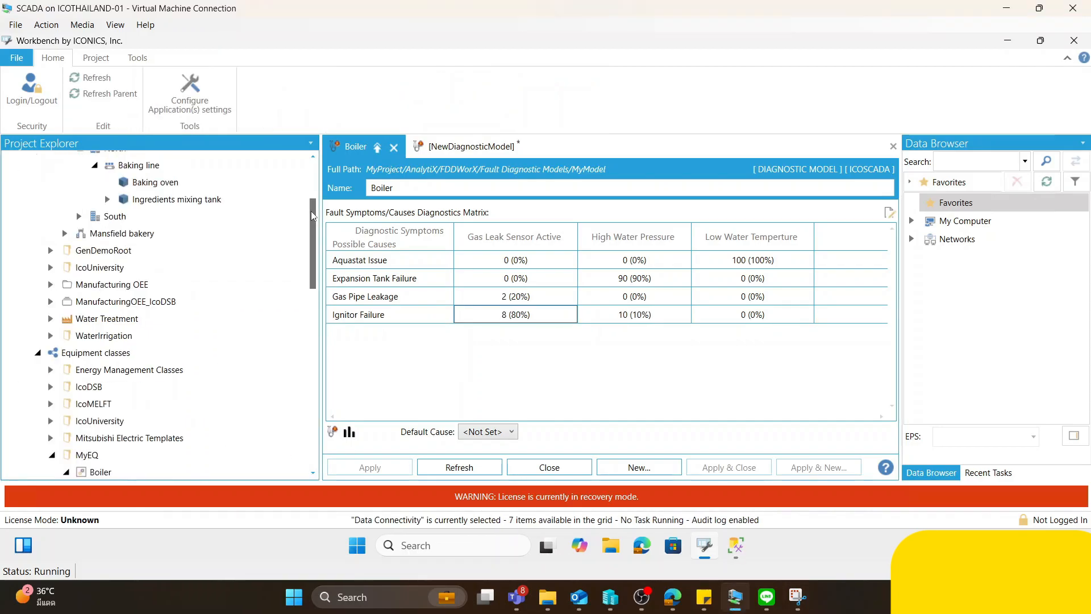
- Open the Boiler equipment class under MyEQ and look through its Command, gas leak and high water pressure properties
{"action": "mouse_move", "coordinate": [312, 210]}
{"action": "left_mouse_down"}
{"action": "mouse_move", "coordinate": [311, 191]}
{"action": "mouse_move", "coordinate": [311, 228]}
{"action": "left_mouse_up"}
{"action": "left_click", "coordinate": [134, 316]}
{"action": "scroll", "coordinate": [135, 324], "scroll_direction": "down", "scroll_amount": 2}
{"action": "left_click", "coordinate": [131, 328]}
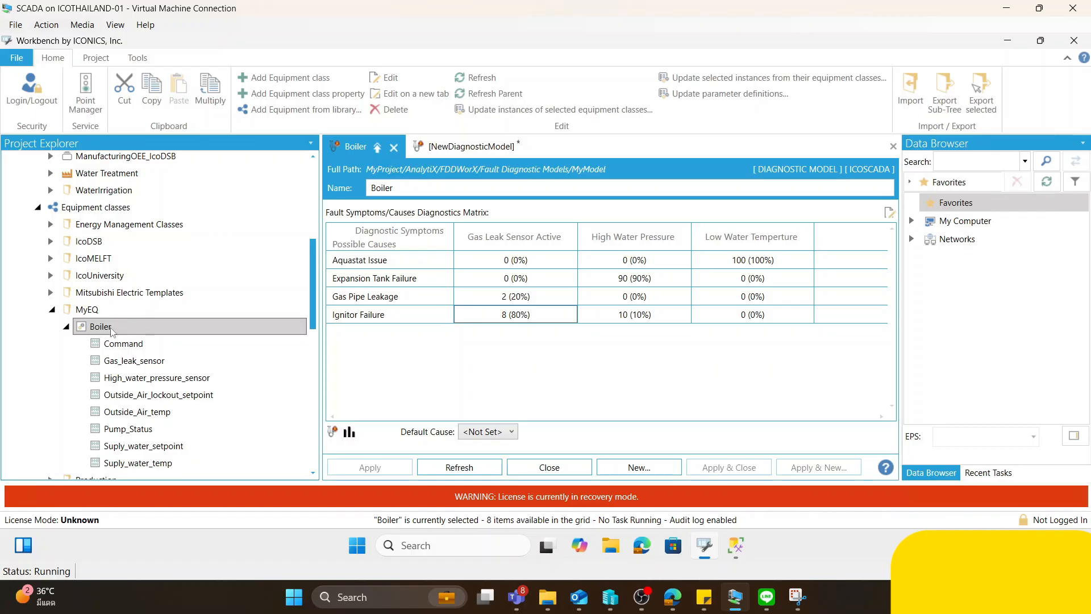
{"action": "left_click", "coordinate": [133, 344]}
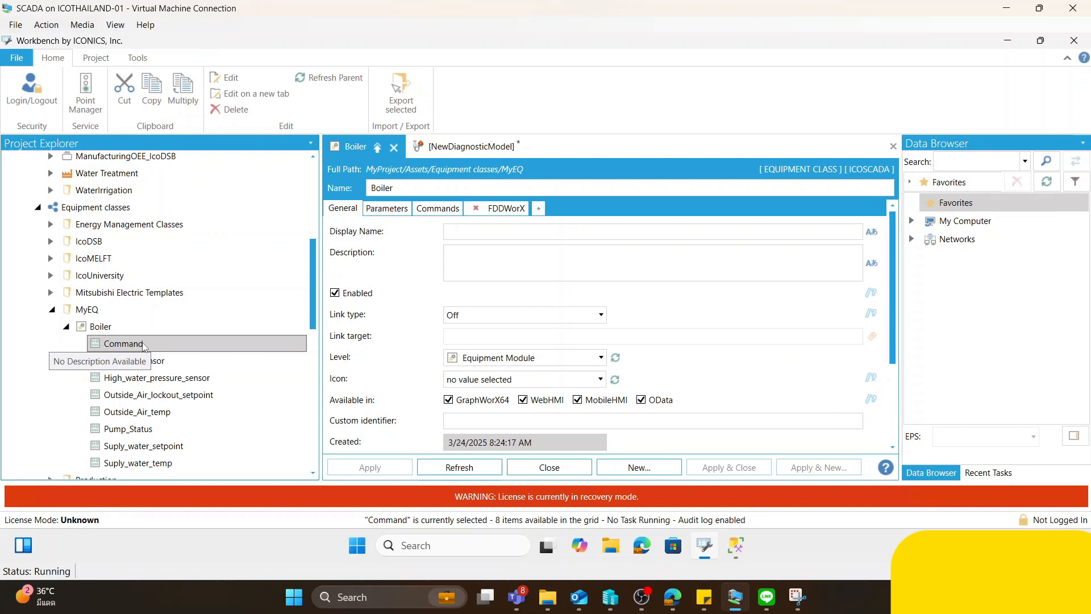
{"action": "left_click", "coordinate": [154, 361]}
{"action": "left_click", "coordinate": [170, 378]}
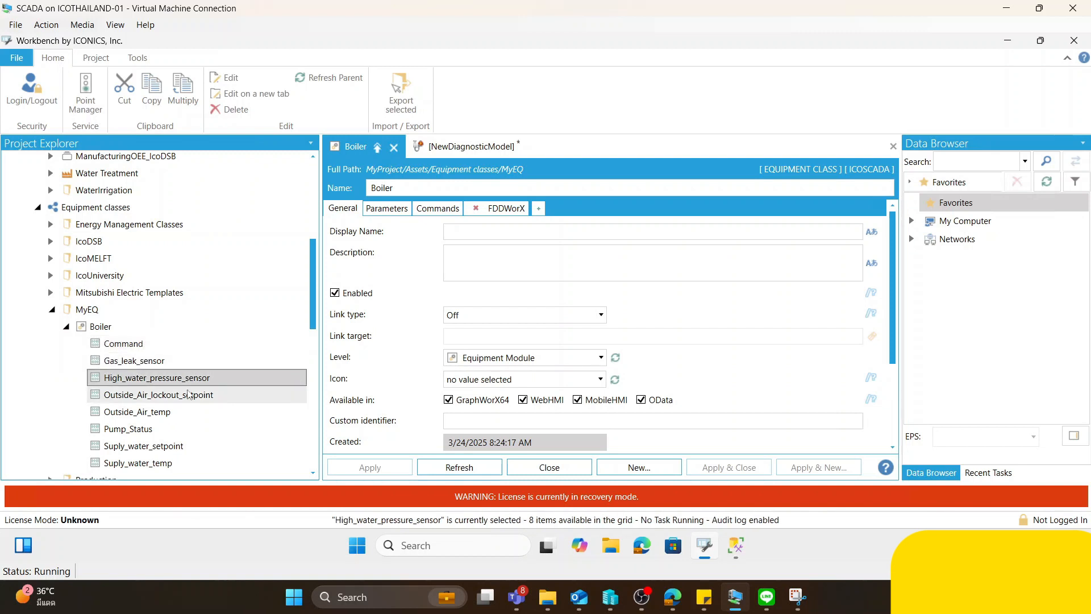
{"action": "scroll", "coordinate": [160, 363], "scroll_direction": "down", "scroll_amount": 1}
- Examine the Command property's real-time data tag and its available source types
{"action": "left_click", "coordinate": [129, 327]}
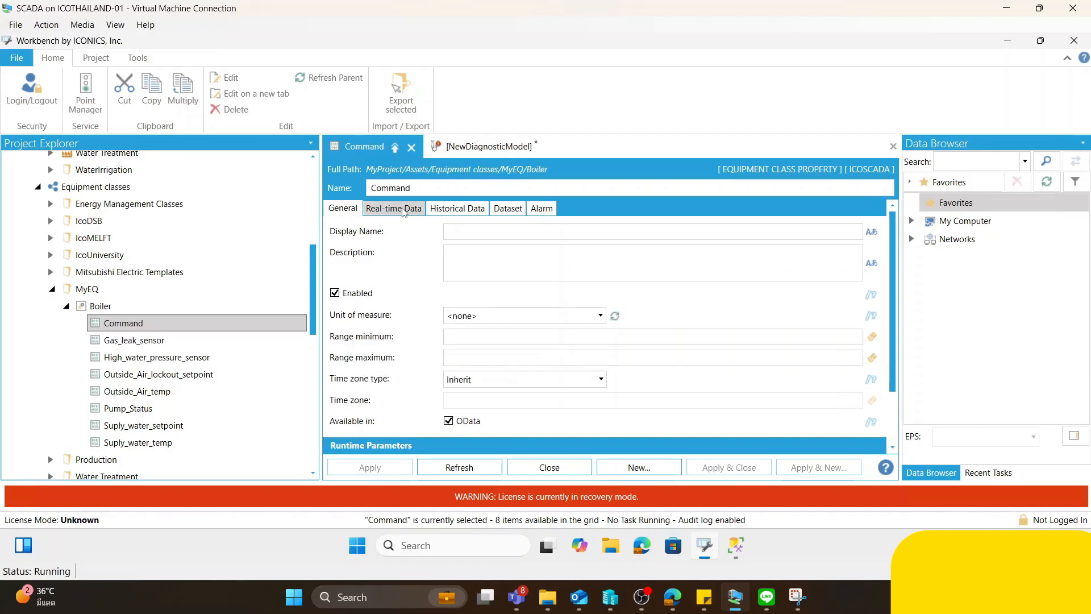
{"action": "left_click", "coordinate": [404, 210]}
{"action": "left_click_drag", "start_coordinate": [502, 254], "coordinate": [428, 254]}
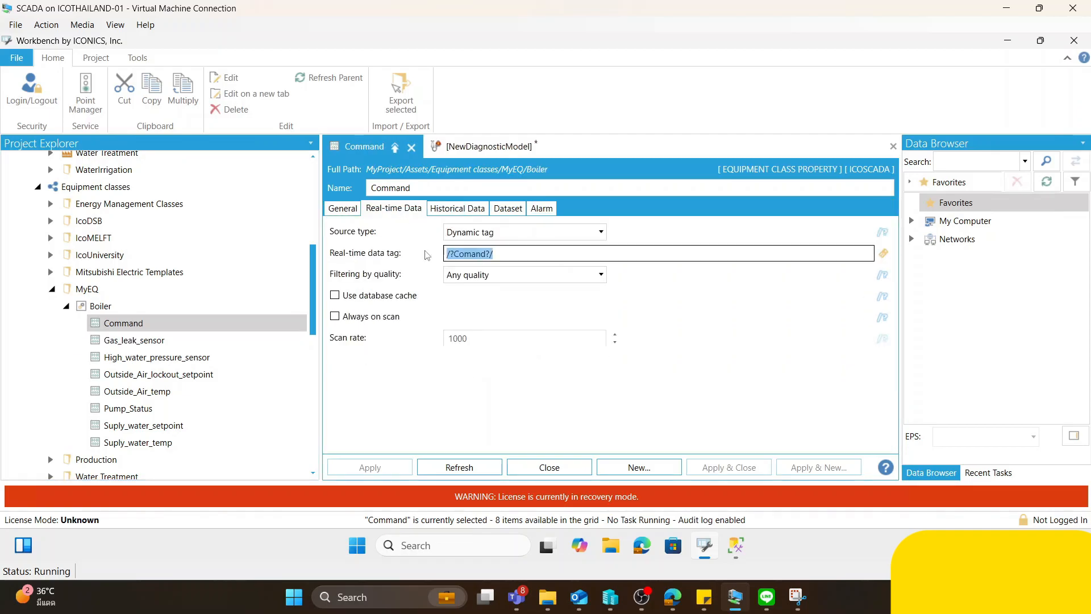
{"action": "left_click", "coordinate": [509, 233]}
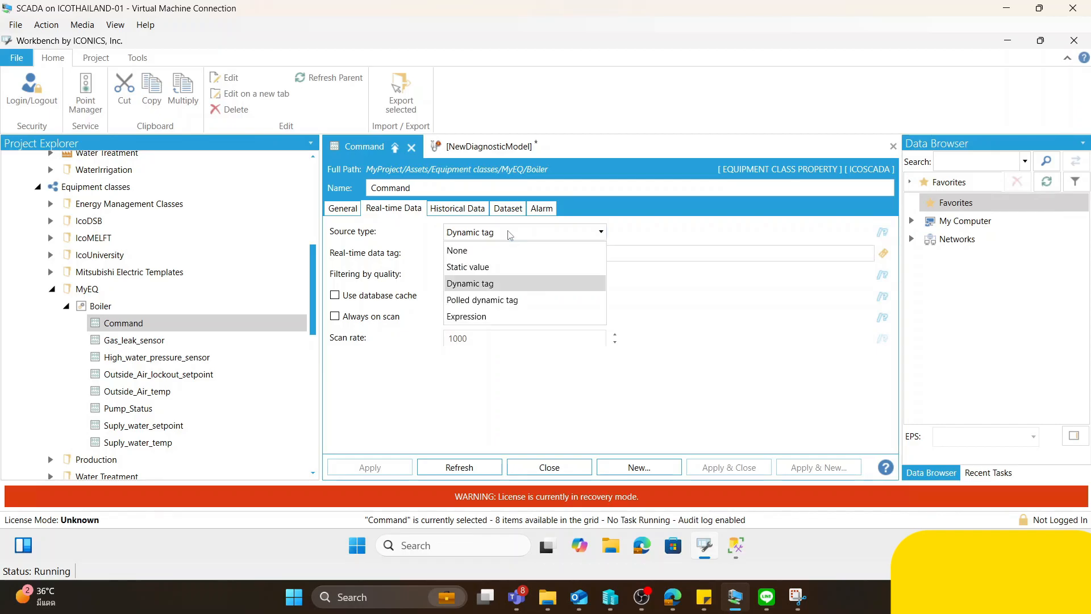
{"action": "left_click", "coordinate": [423, 241]}
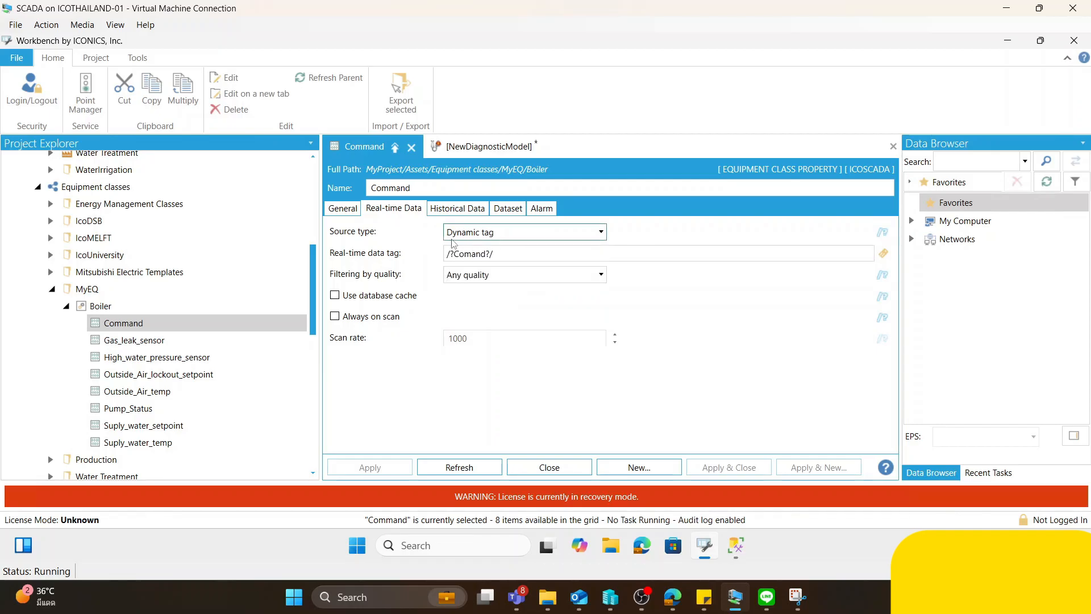
{"action": "left_click_drag", "start_coordinate": [493, 254], "coordinate": [438, 259]}
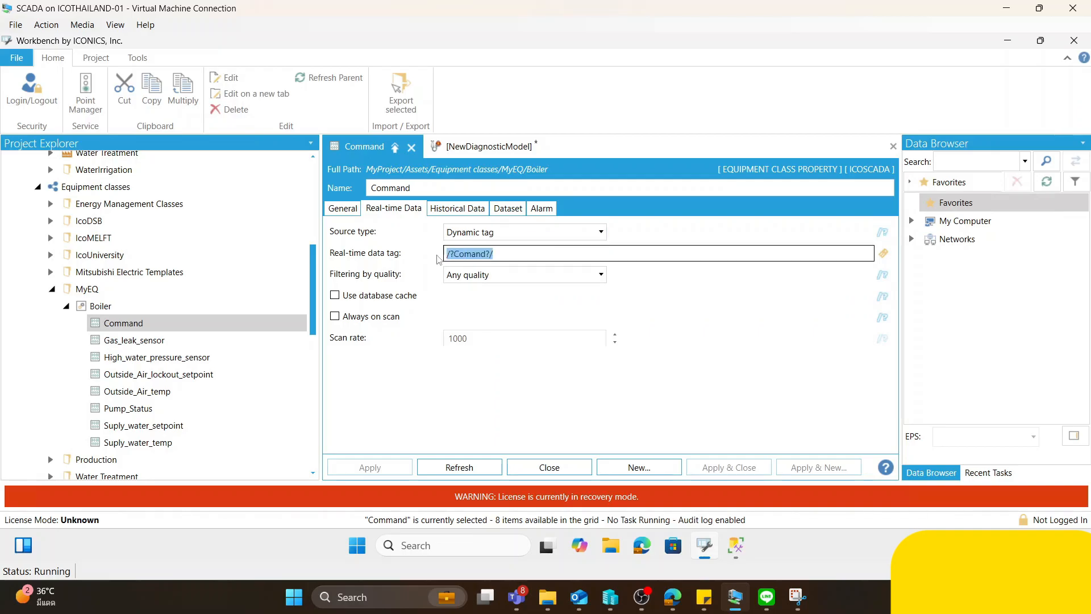
{"action": "left_click", "coordinate": [477, 254]}
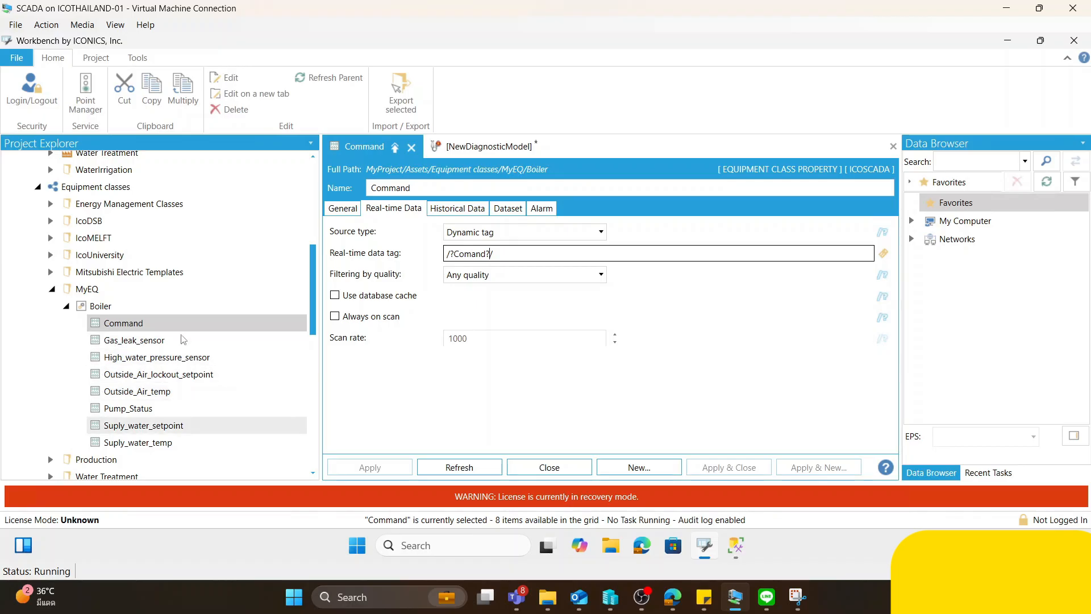
- Review the Boiler equipment class's parameters and run automatic parameter detection
{"action": "left_click", "coordinate": [99, 307]}
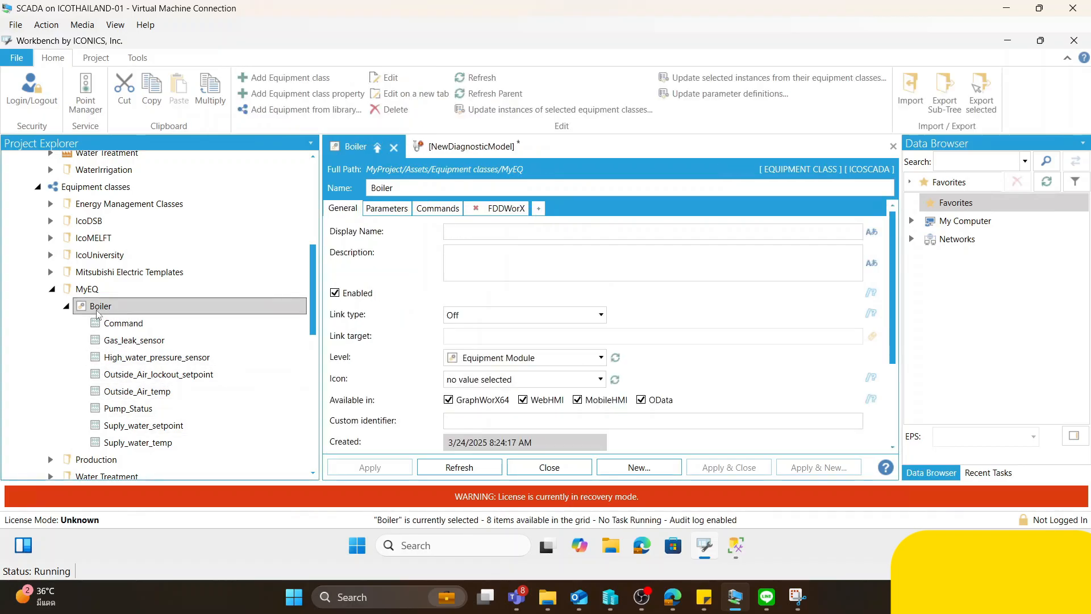
{"action": "left_click", "coordinate": [384, 210]}
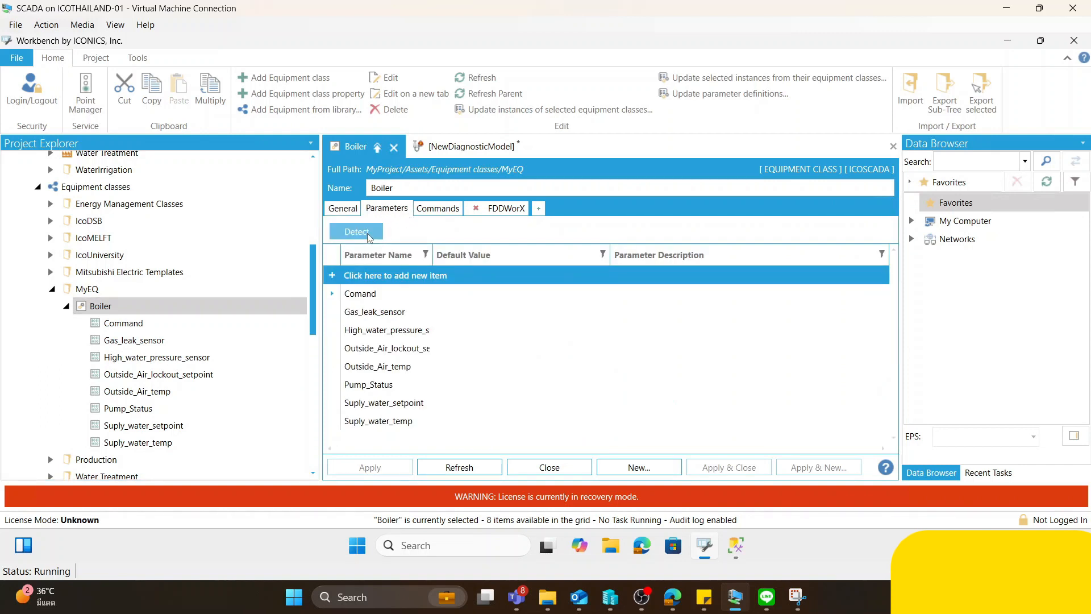
{"action": "left_click", "coordinate": [369, 233]}
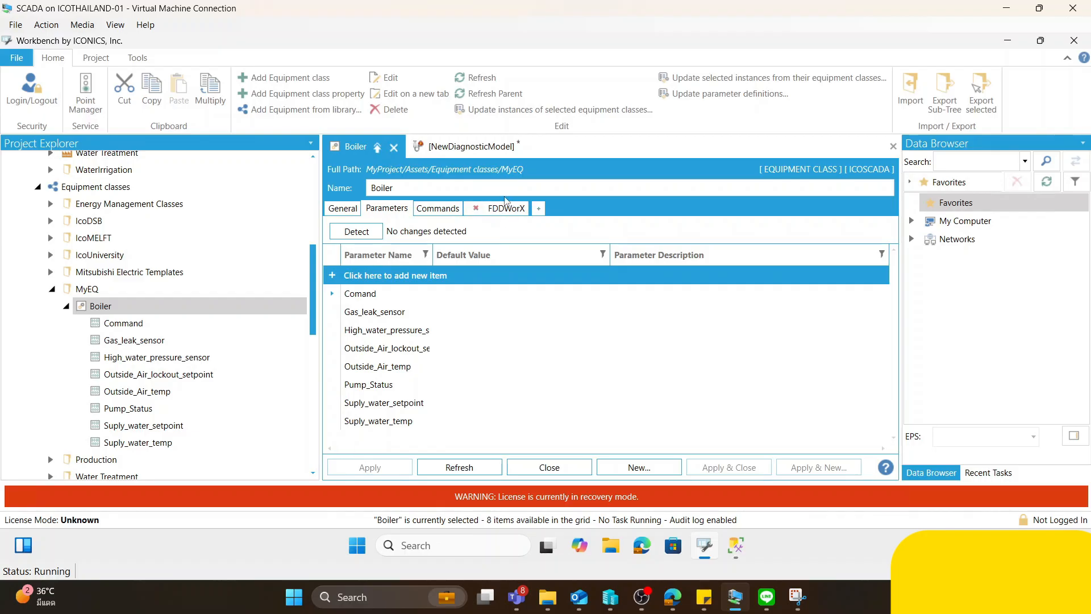
- Remove the FDDWorX extension from the Boiler equipment class and add a fresh FDDWorX extension
{"action": "left_click", "coordinate": [476, 209]}
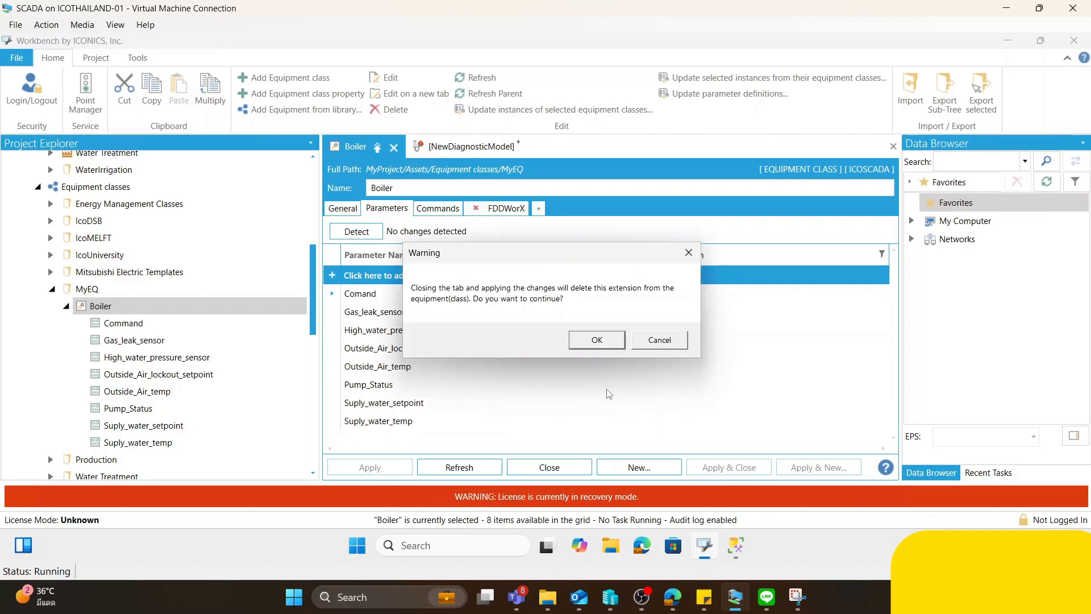
{"action": "left_click", "coordinate": [596, 340]}
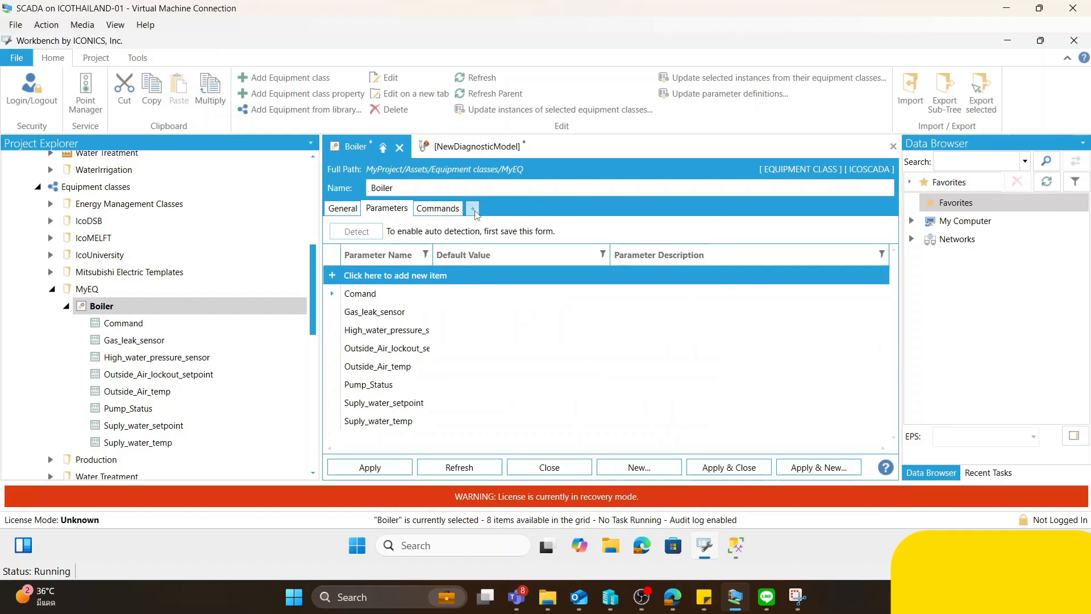
{"action": "left_click", "coordinate": [474, 210]}
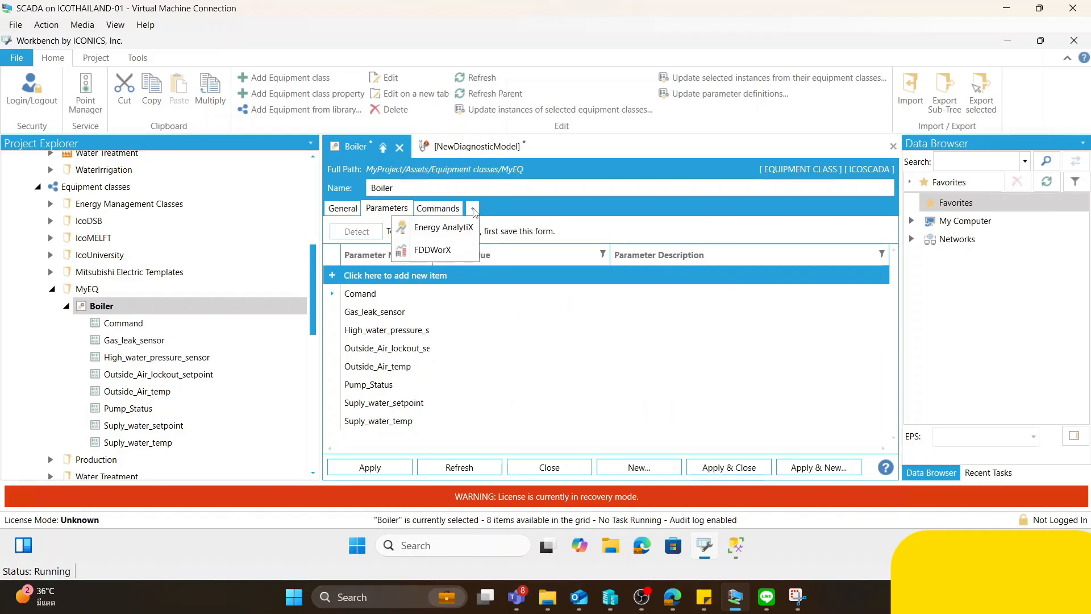
{"action": "left_click", "coordinate": [450, 255]}
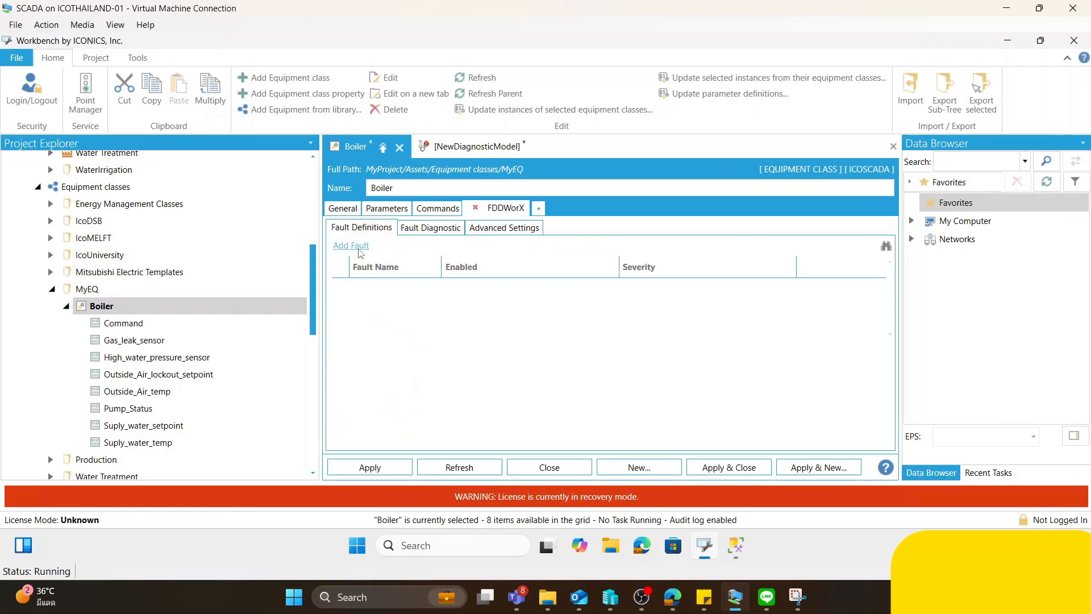
- Assign the MyModel\Boiler diagnostic model to the new FDDWorX extension and check the Gas Leak Sensor Active expression
{"action": "left_click", "coordinate": [429, 228]}
{"action": "left_click", "coordinate": [464, 251]}
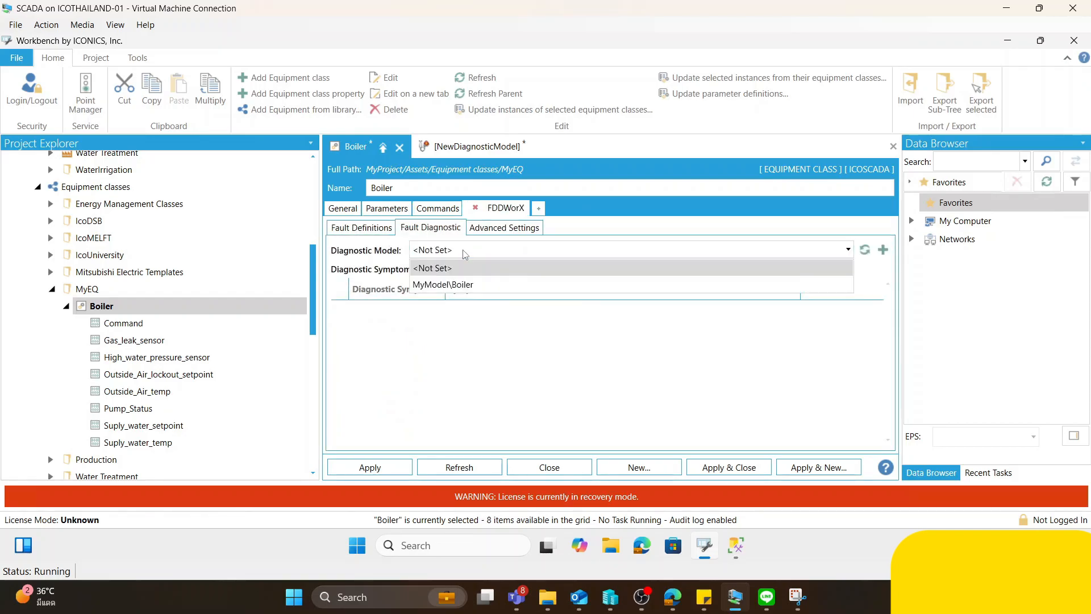
{"action": "left_click", "coordinate": [469, 286]}
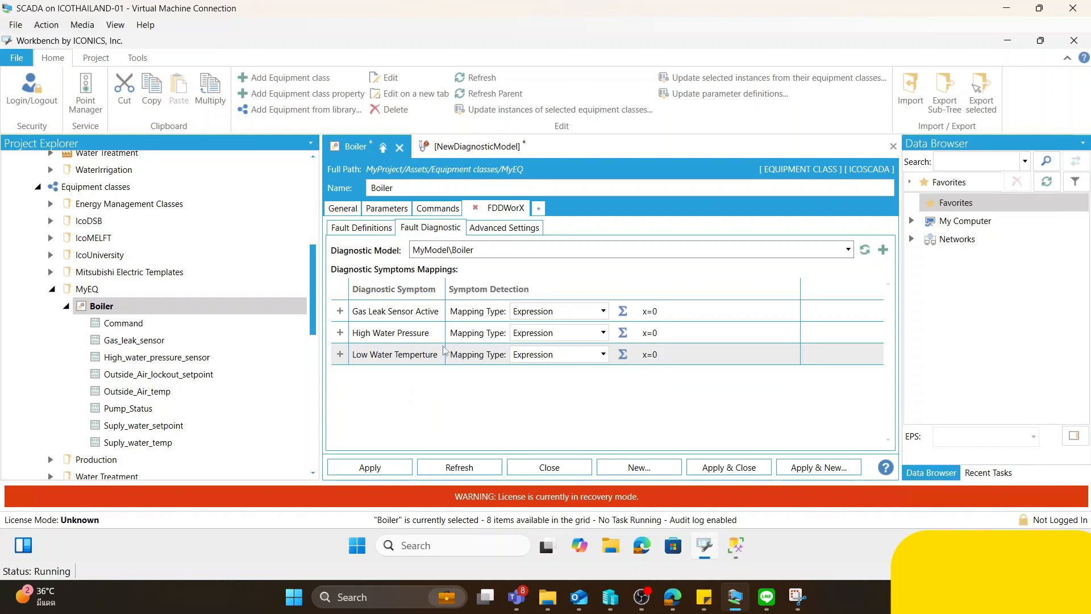
{"action": "left_click", "coordinate": [340, 311]}
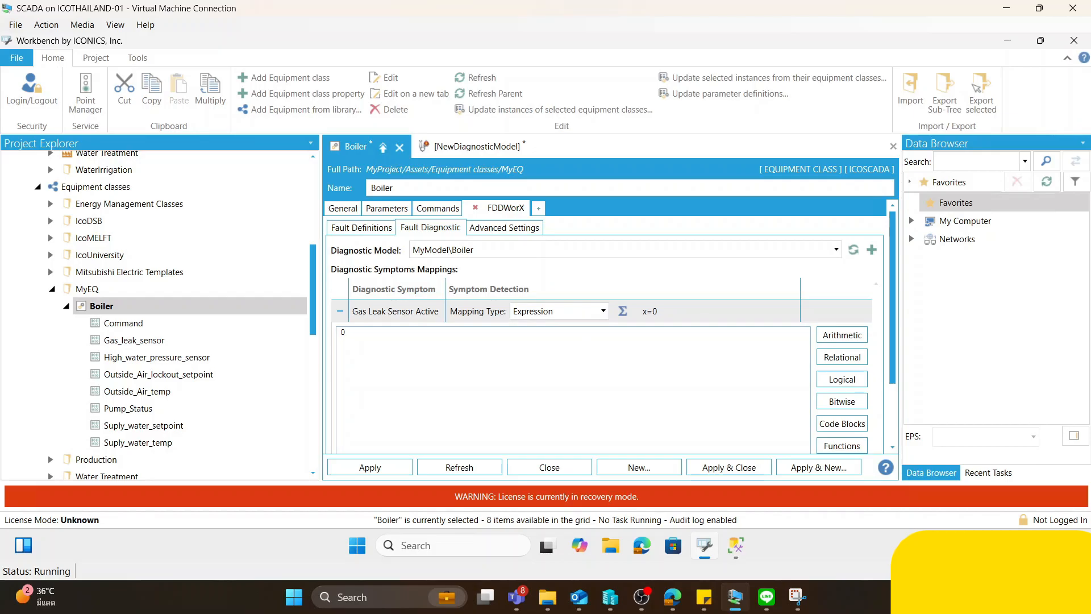
{"action": "left_click", "coordinate": [340, 311]}
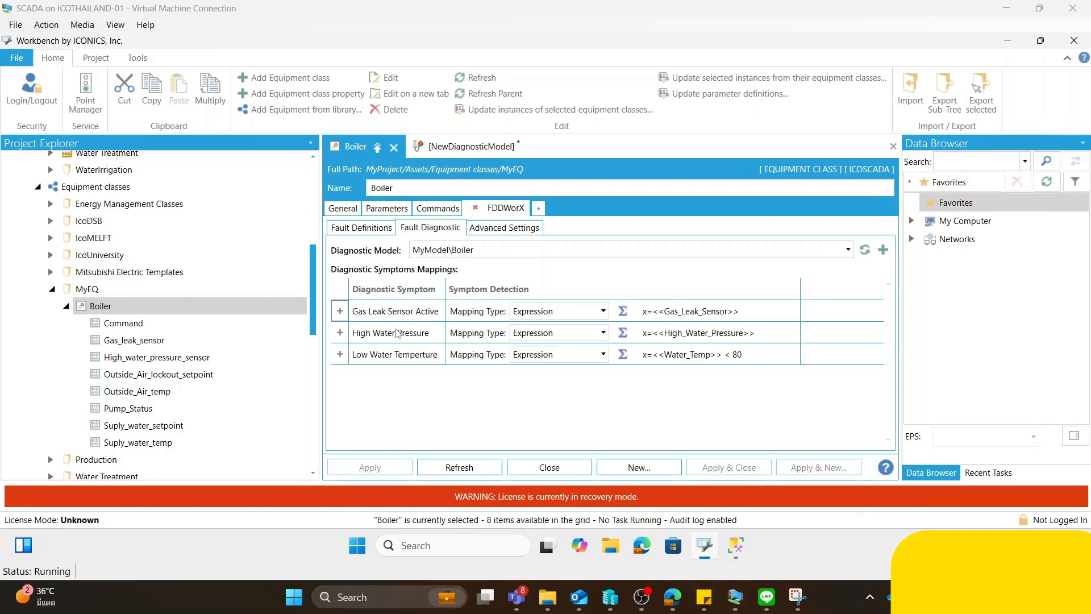
- Examine the detection expression mapped to the Gas Leak Sensor Active symptom
{"action": "left_click", "coordinate": [340, 311]}
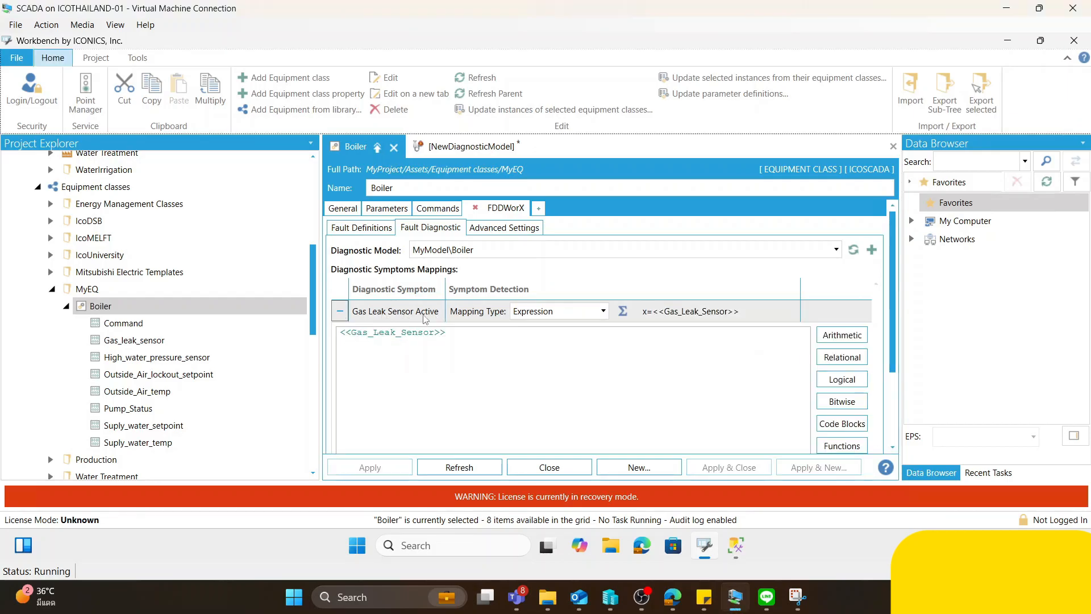
{"action": "left_click_drag", "start_coordinate": [450, 334], "coordinate": [324, 333]}
{"action": "left_click", "coordinate": [455, 330]}
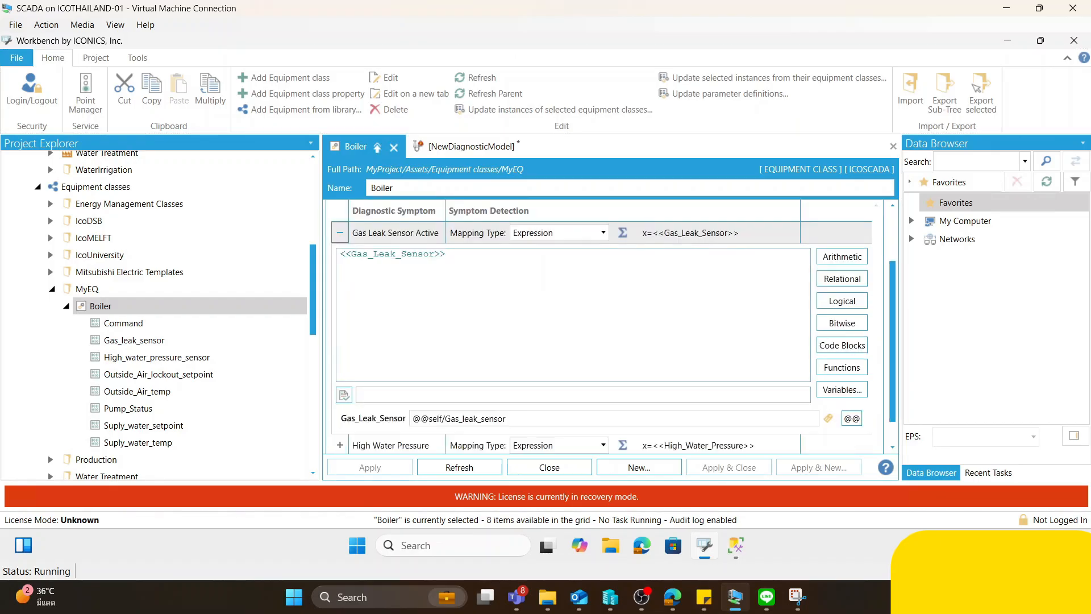
{"action": "left_click_drag", "start_coordinate": [449, 255], "coordinate": [323, 253]}
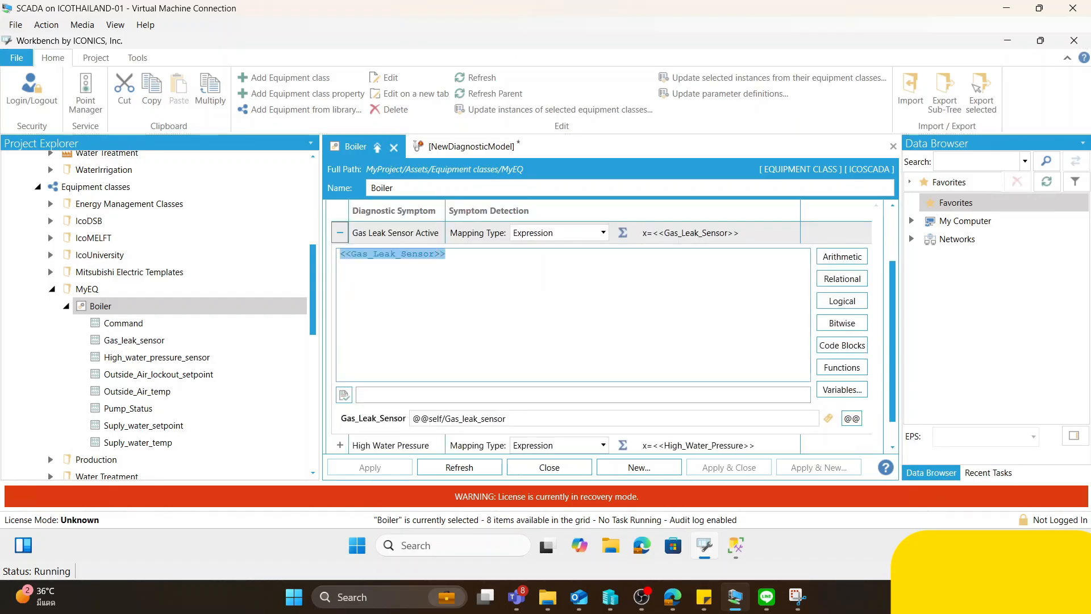
{"action": "left_click", "coordinate": [448, 255]}
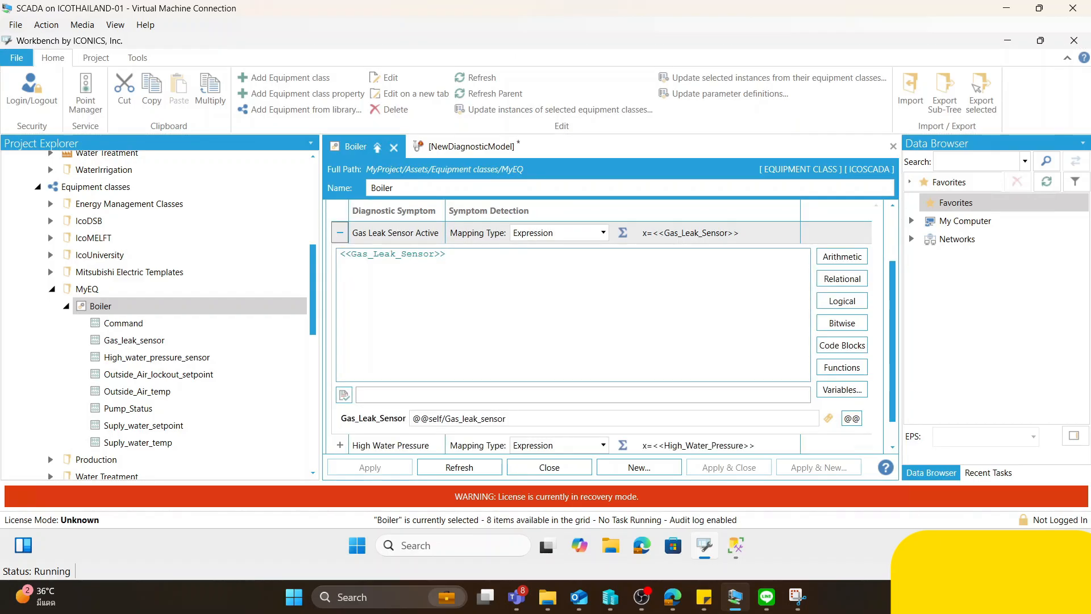
{"action": "type", "text": "<<Test"}
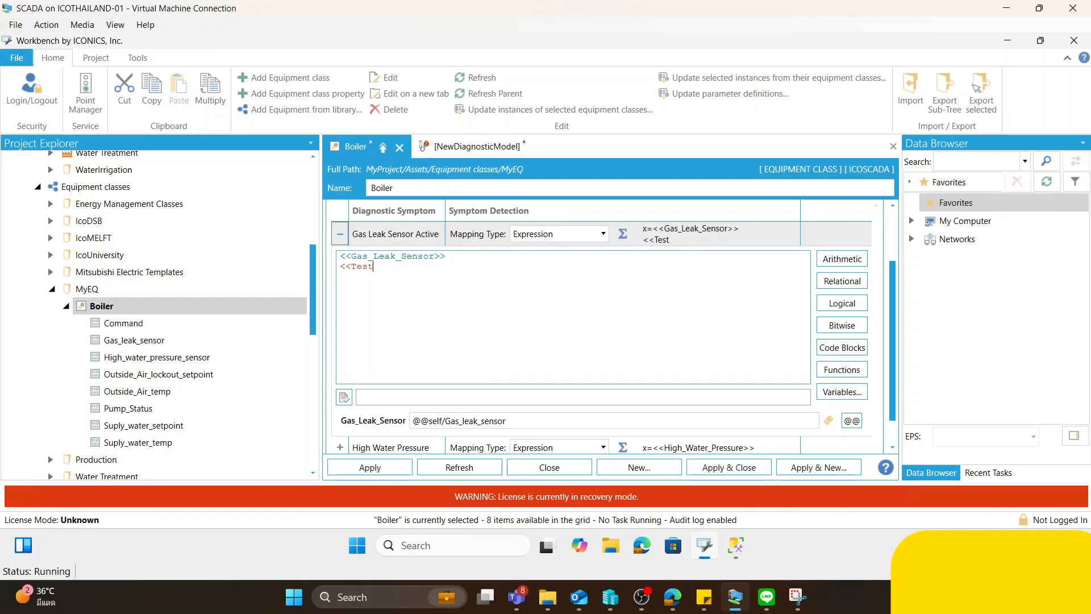
{"action": "type", "text": ">>"}
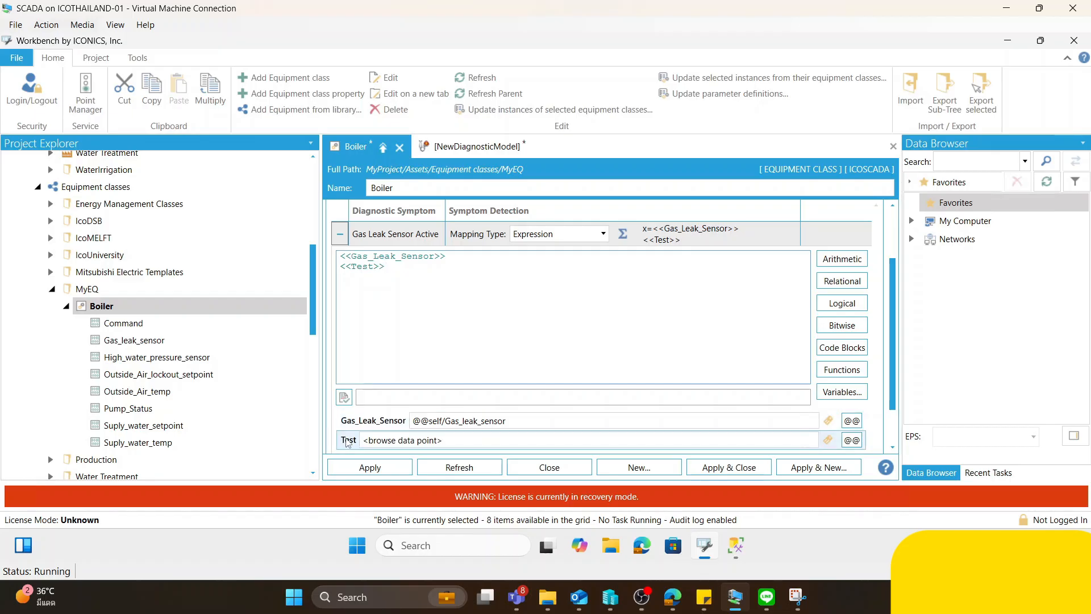
{"action": "left_click", "coordinate": [852, 441]}
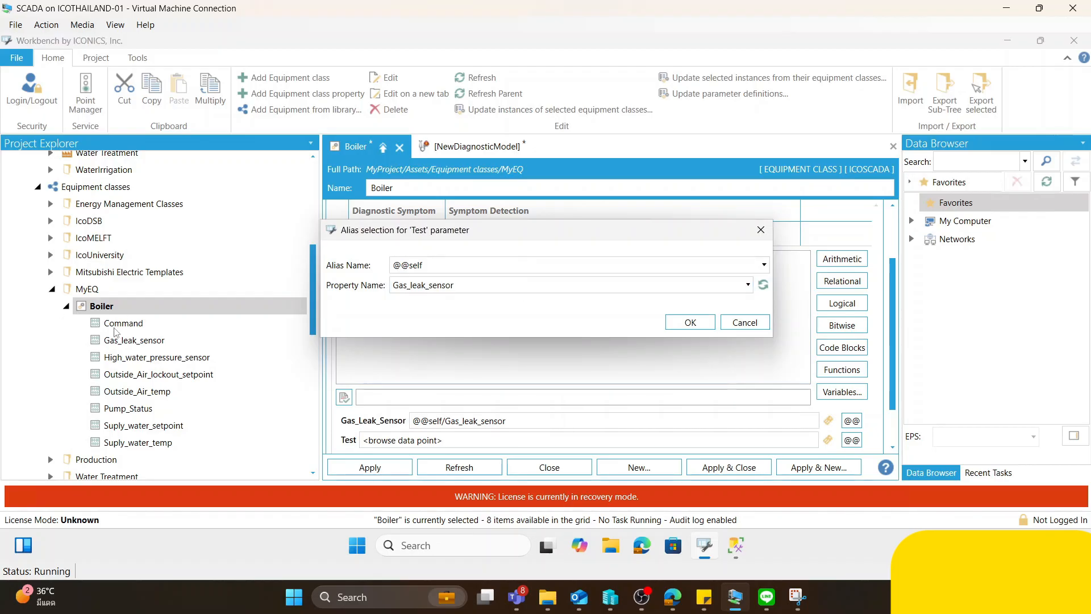
{"action": "left_click", "coordinate": [410, 287]}
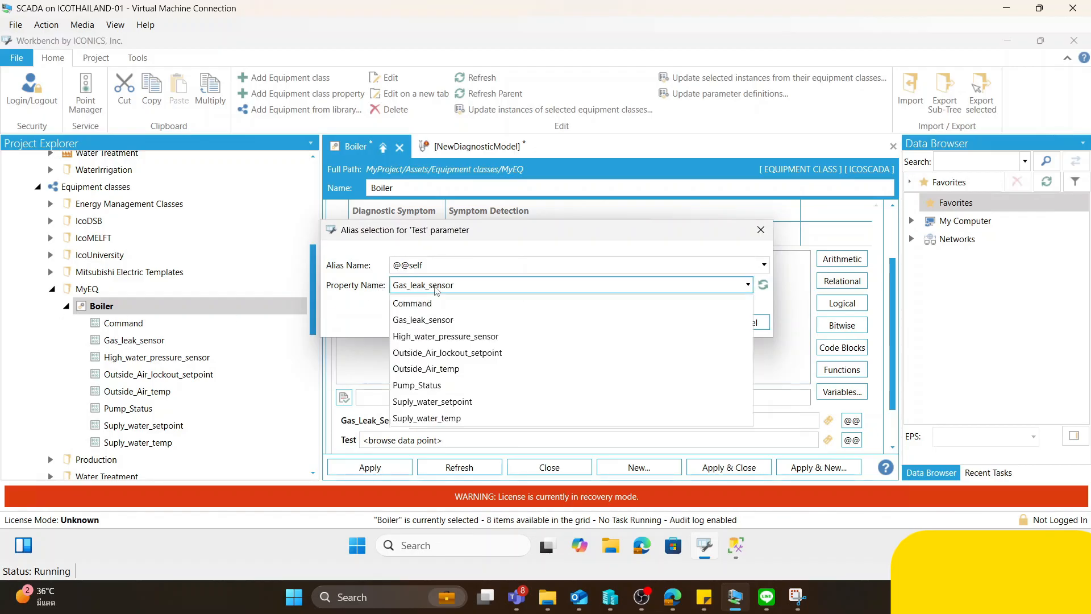
- Cancel the alias selection for the Test parameter and delete <<Test>> from the Gas Leak Sensor Active expression
{"action": "left_click", "coordinate": [761, 230]}
{"action": "left_click", "coordinate": [762, 230]}
{"action": "left_click_drag", "start_coordinate": [386, 267], "coordinate": [307, 272]}
{"action": "key", "text": "BackSpace"}
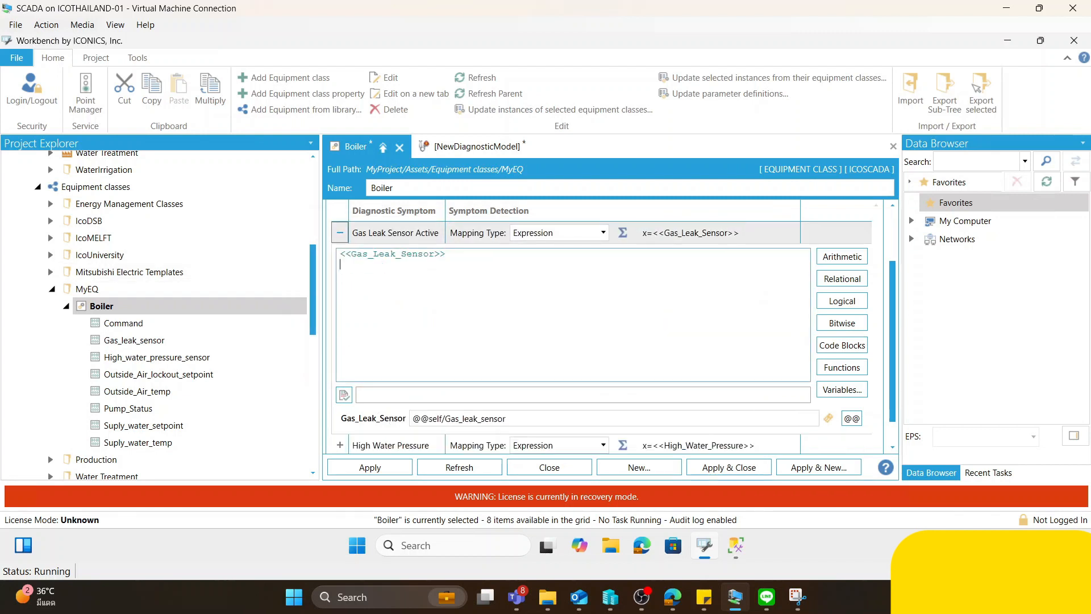
- Check which equipment property feeds the Gas_Leak_Sensor variable, and collapse the symptom's mapping details
{"action": "left_click_drag", "start_coordinate": [448, 255], "coordinate": [338, 258]}
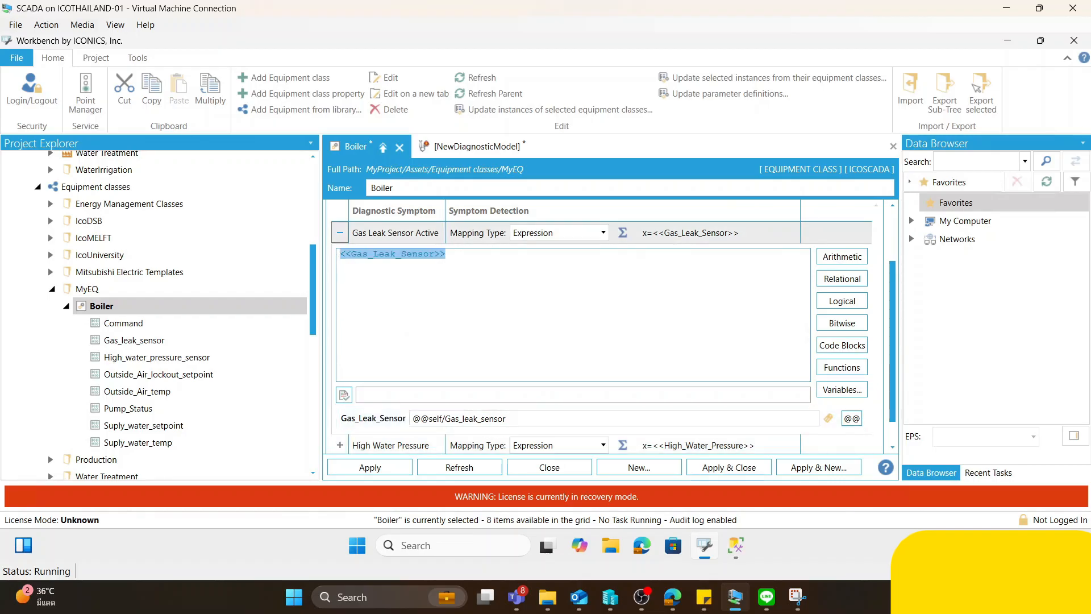
{"action": "left_click", "coordinate": [508, 418]}
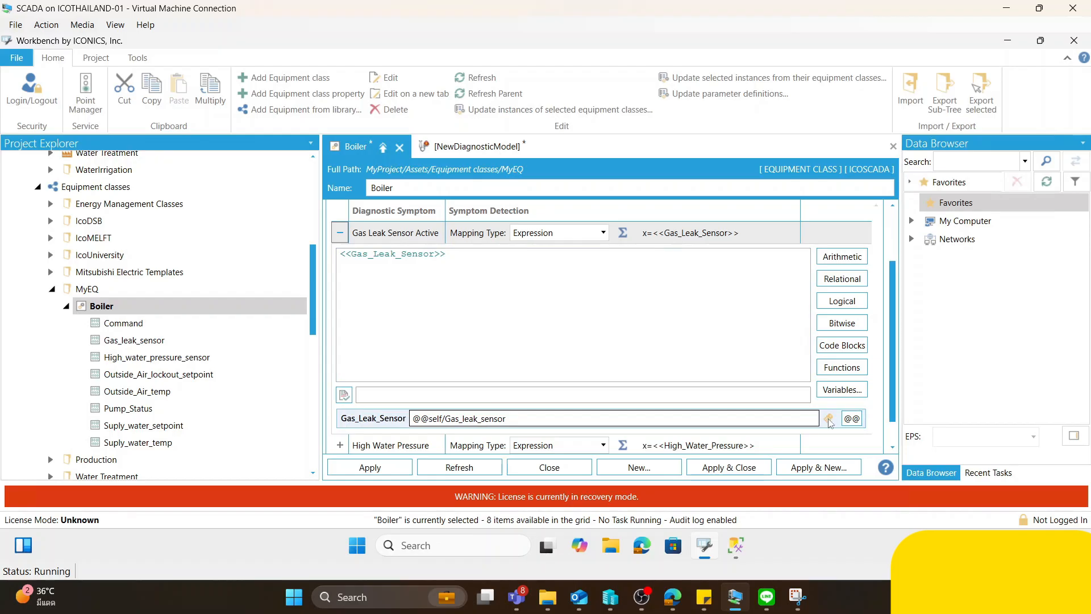
{"action": "left_click_drag", "start_coordinate": [506, 418], "coordinate": [450, 419]}
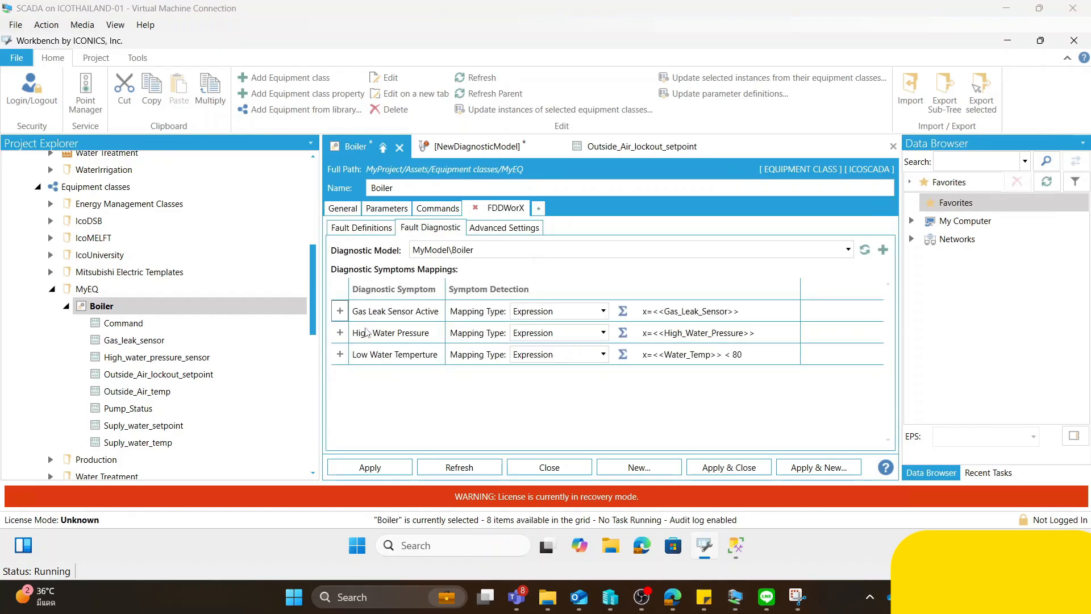
{"action": "left_click", "coordinate": [340, 312]}
{"action": "left_click", "coordinate": [340, 233]}
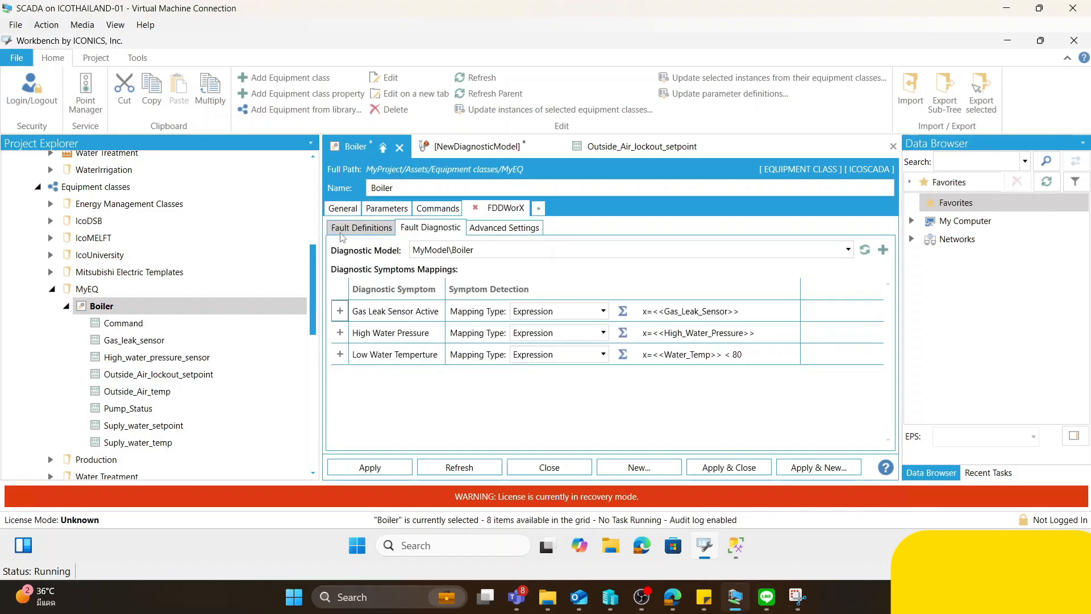
- Examine the High Water Pressure symptom's expression and the equipment property bound to its variable
{"action": "left_click", "coordinate": [339, 334]}
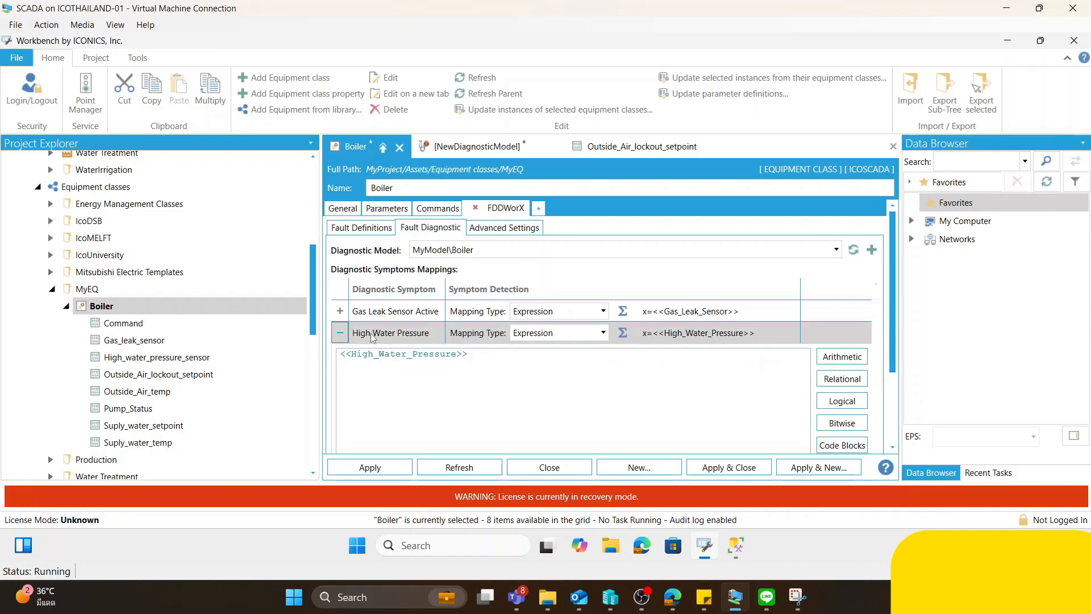
{"action": "left_click_drag", "start_coordinate": [481, 355], "coordinate": [330, 277]}
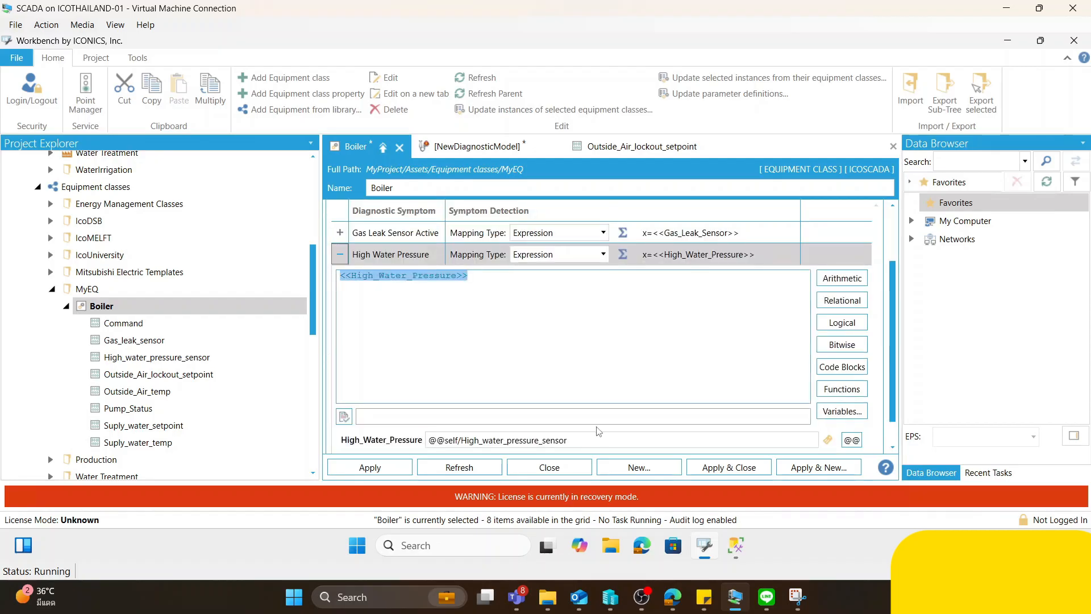
{"action": "left_click_drag", "start_coordinate": [539, 440], "coordinate": [461, 441]}
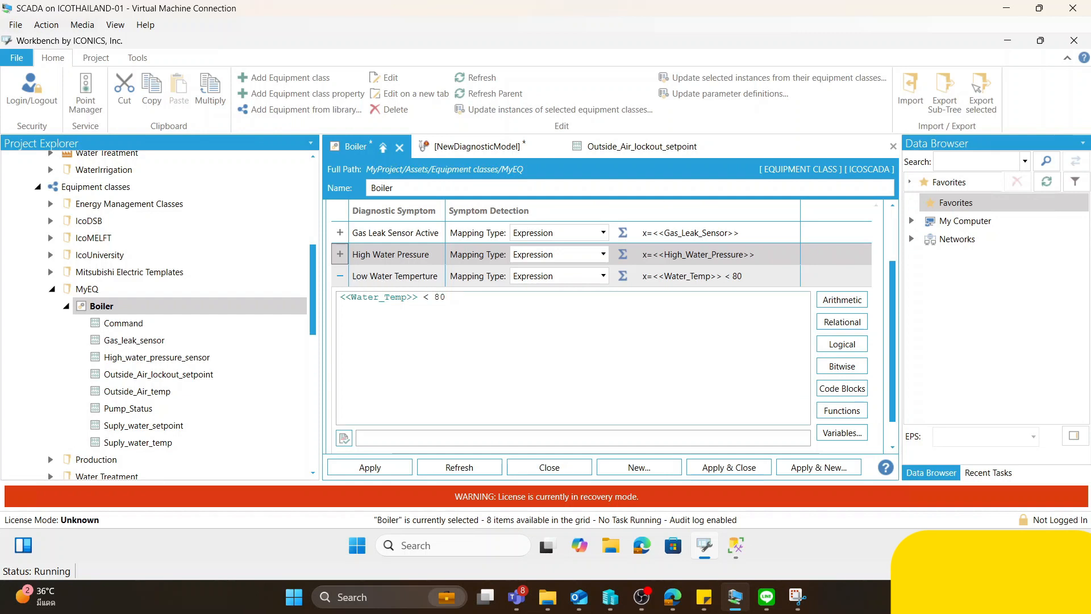
- Examine the water temperature variable and threshold condition in the low water temperature symptom's expression
{"action": "left_click_drag", "start_coordinate": [418, 297], "coordinate": [339, 298]}
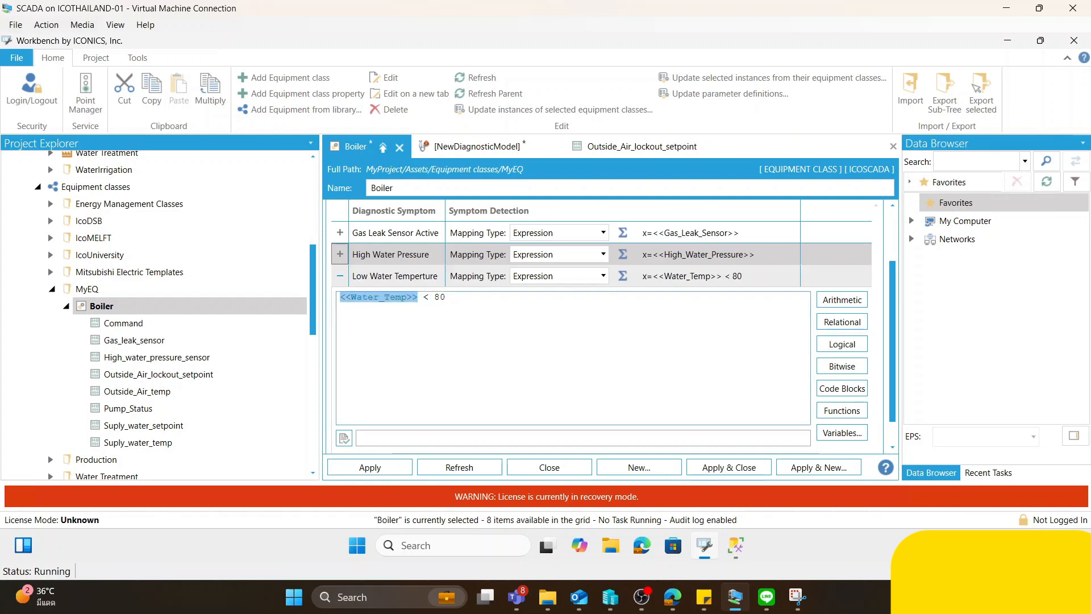
{"action": "left_click_drag", "start_coordinate": [447, 297], "coordinate": [418, 298]}
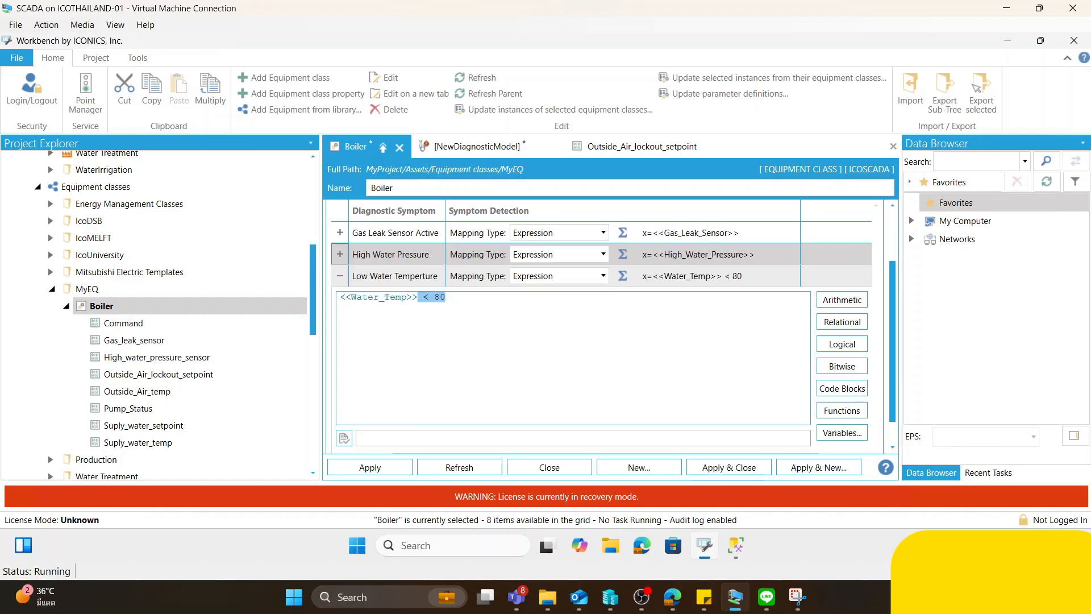
{"action": "left_click", "coordinate": [447, 297]}
{"action": "left_click_drag", "start_coordinate": [446, 297], "coordinate": [428, 297]}
{"action": "scroll", "coordinate": [455, 426], "scroll_direction": "down", "scroll_amount": 1}
{"action": "left_click_drag", "start_coordinate": [419, 271], "coordinate": [346, 272]}
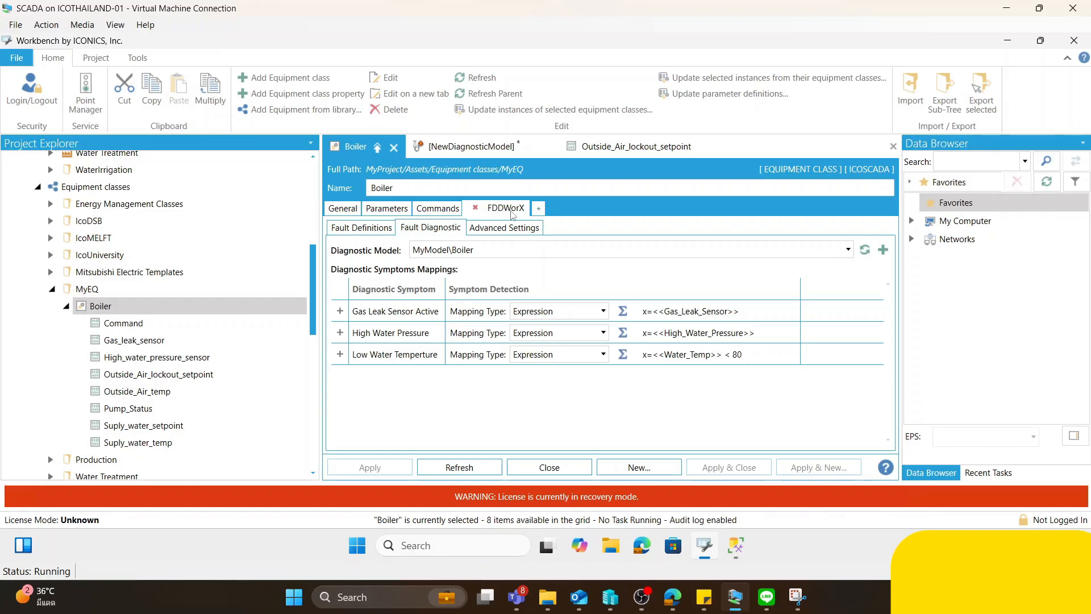
- Add a new fault to the Boiler class's fault definitions and open its name for editing
{"action": "left_click", "coordinate": [342, 230]}
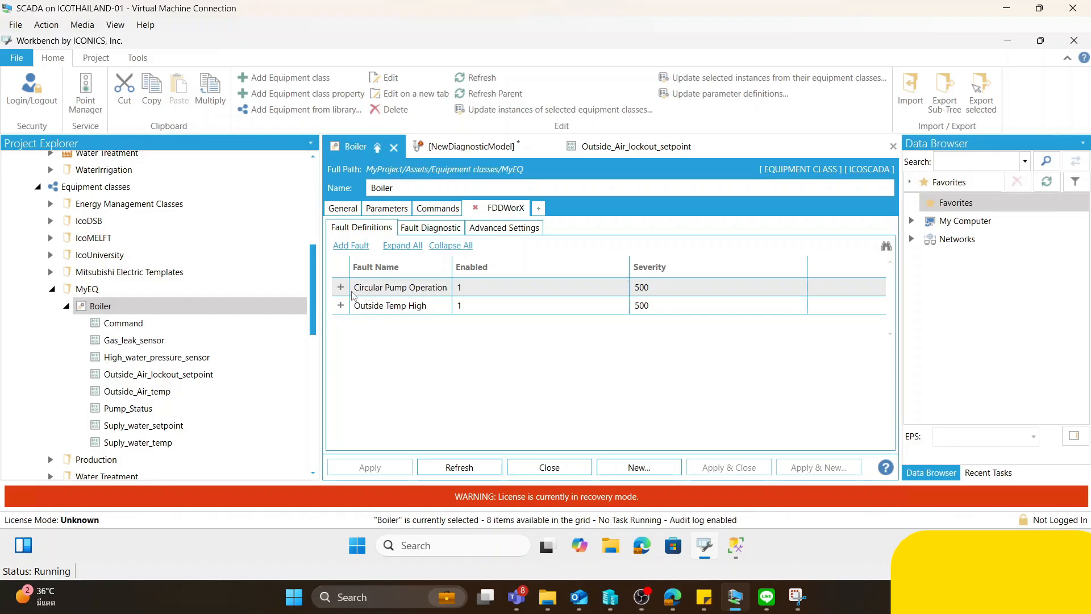
{"action": "left_click", "coordinate": [348, 247]}
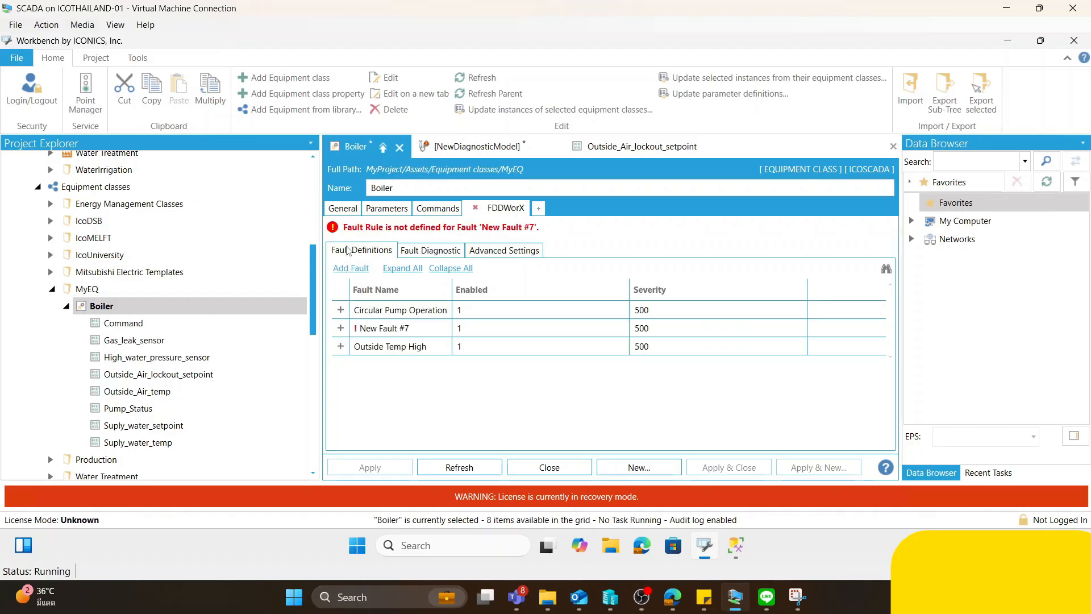
{"action": "left_click", "coordinate": [382, 328]}
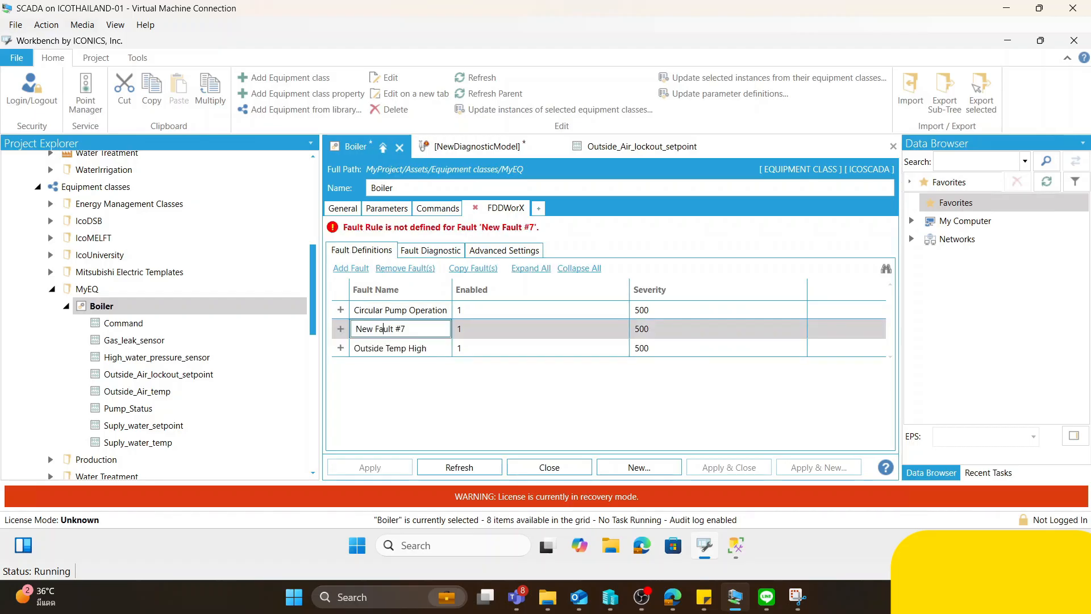
- Examine the Circular Pump Operation fault rule, including the description of its trueforduration function
{"action": "left_click", "coordinate": [341, 310]}
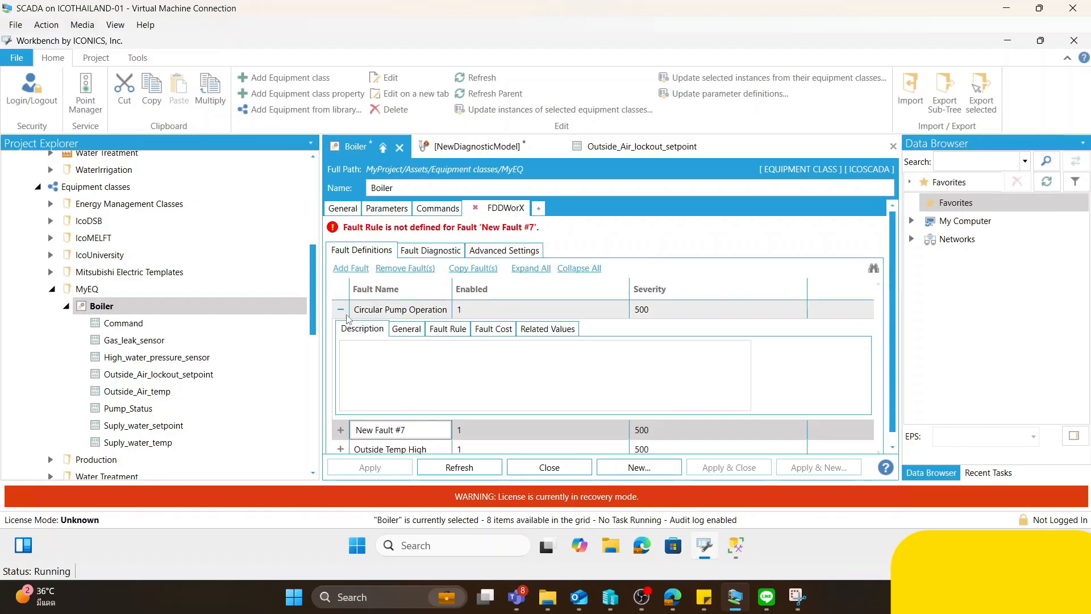
{"action": "left_click", "coordinate": [447, 330]}
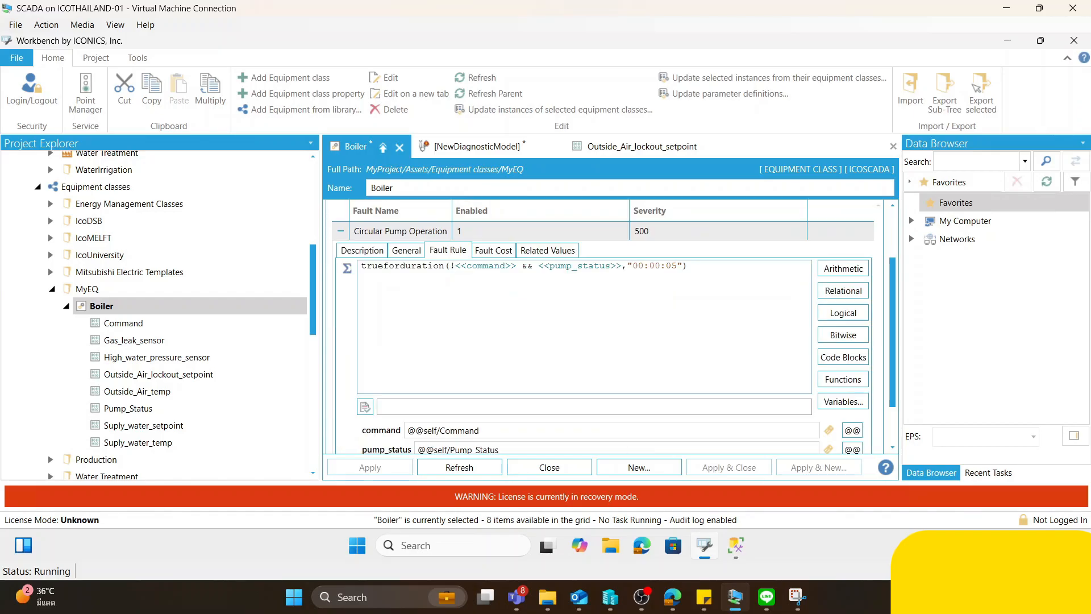
{"action": "left_click_drag", "start_coordinate": [361, 266], "coordinate": [449, 266]}
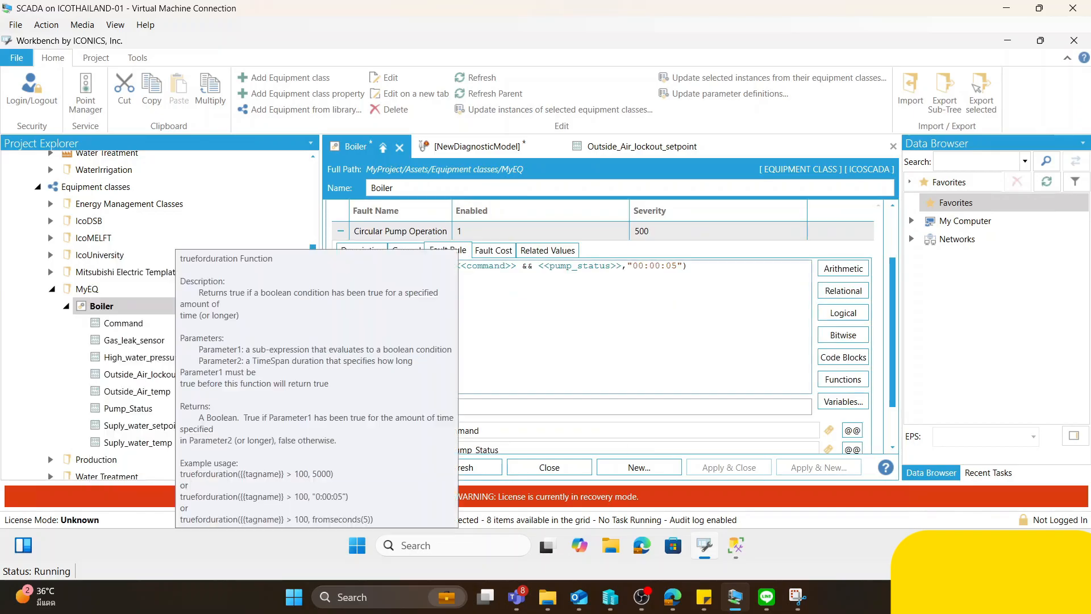
{"action": "left_click", "coordinate": [495, 266]}
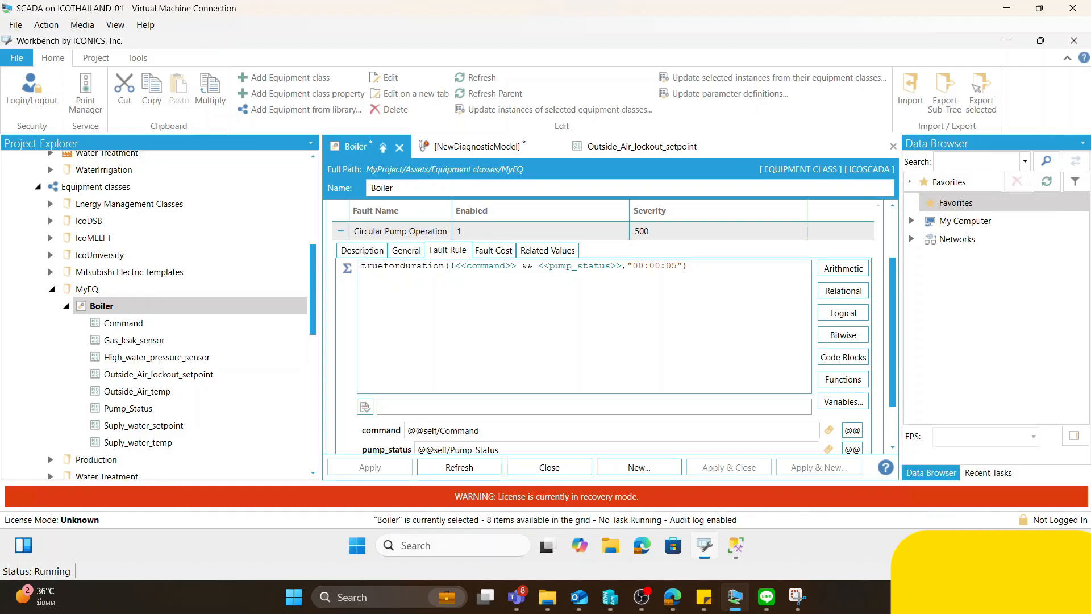
{"action": "left_click_drag", "start_coordinate": [445, 266], "coordinate": [358, 269]}
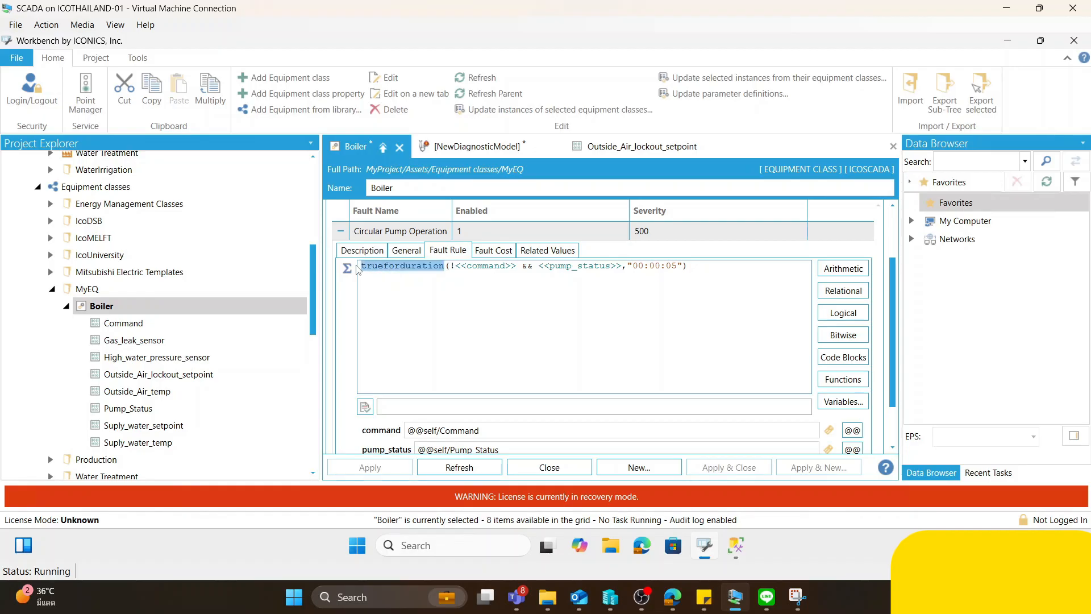
- Examine the negated command condition, pump_status condition and duration argument in the Circular Pump Operation fault rule
{"action": "left_click", "coordinate": [459, 266]}
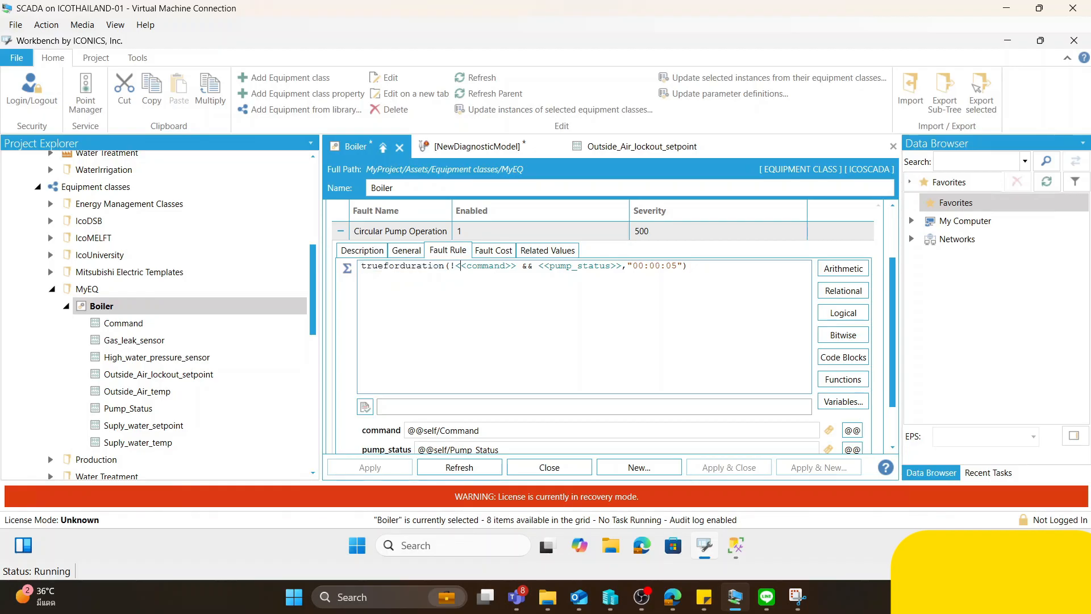
{"action": "left_click_drag", "start_coordinate": [516, 266], "coordinate": [450, 266]}
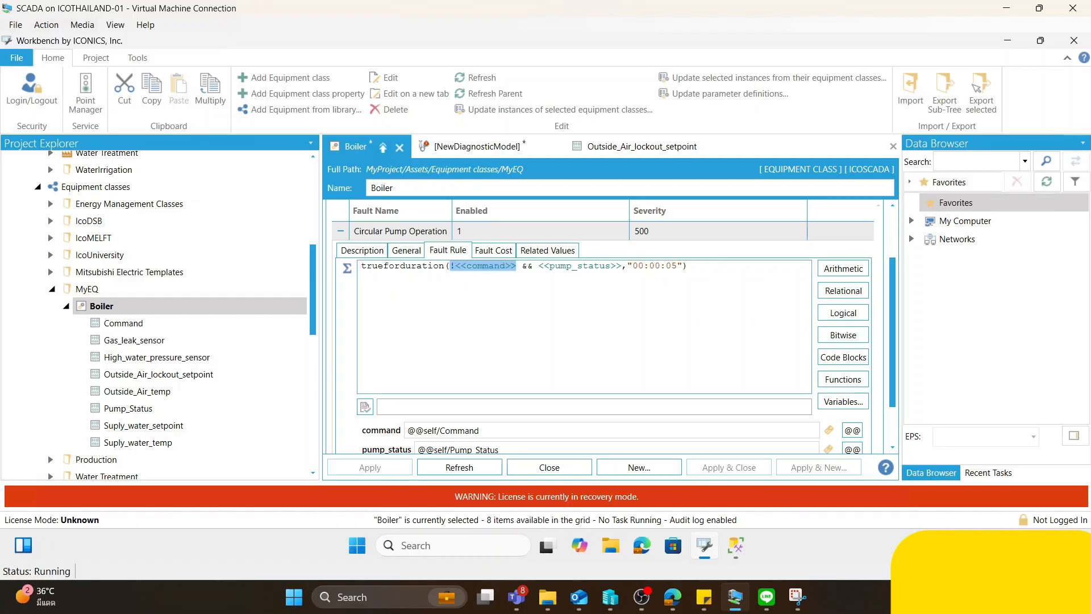
{"action": "left_click_drag", "start_coordinate": [538, 266], "coordinate": [621, 266]}
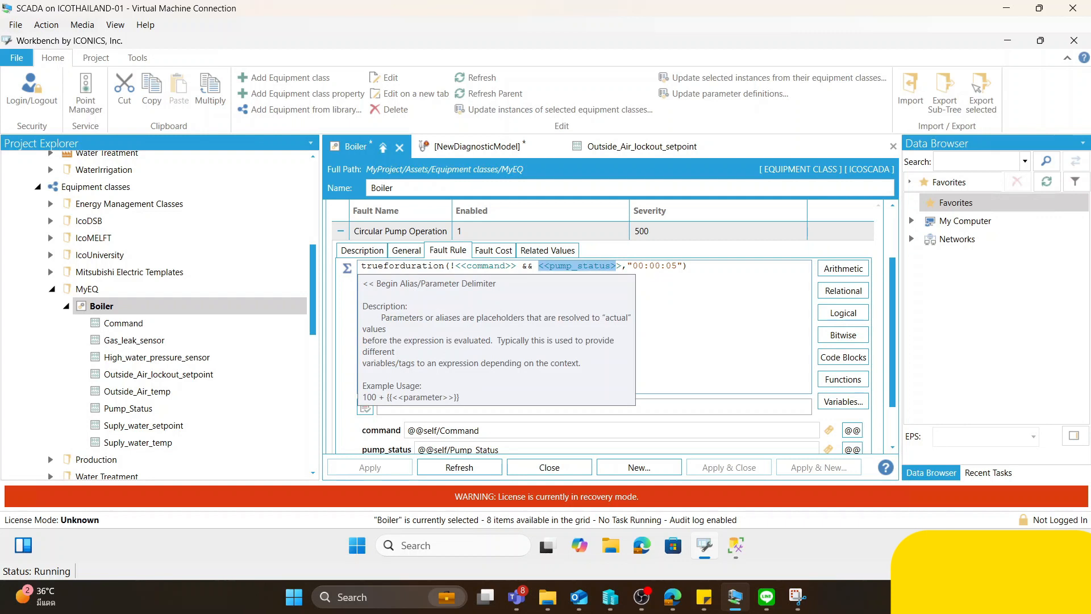
{"action": "left_click", "coordinate": [684, 266]}
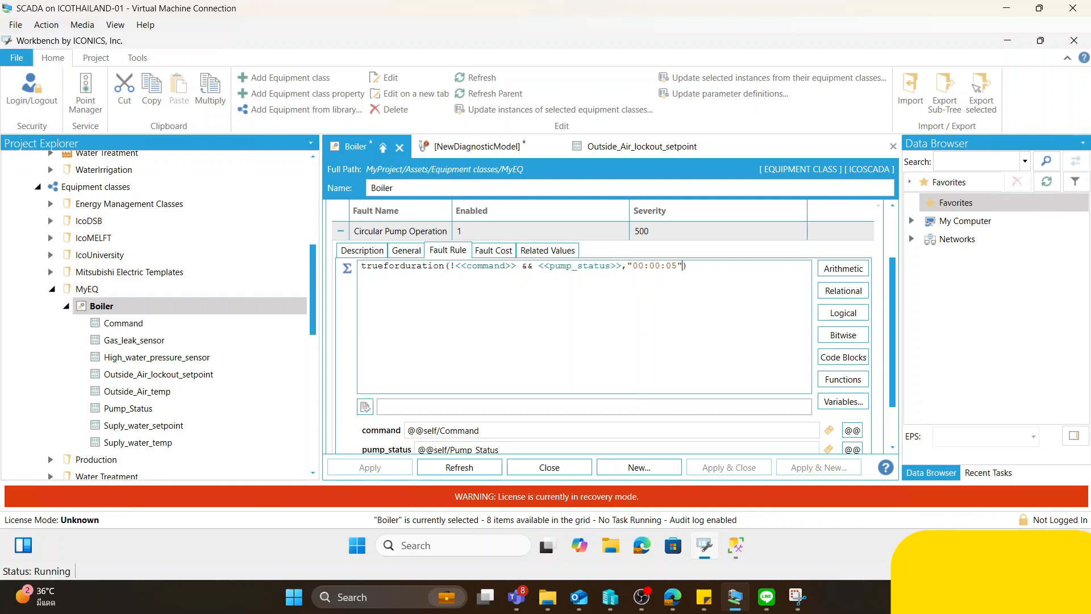
{"action": "left_click_drag", "start_coordinate": [622, 266], "coordinate": [538, 266]}
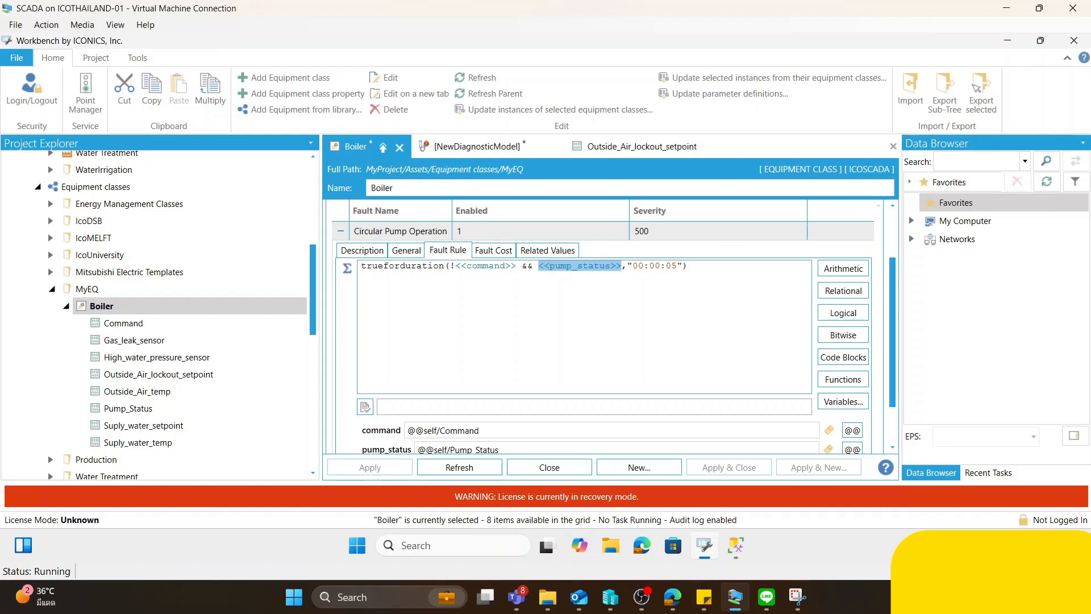
{"action": "left_click_drag", "start_coordinate": [677, 266], "coordinate": [672, 266]}
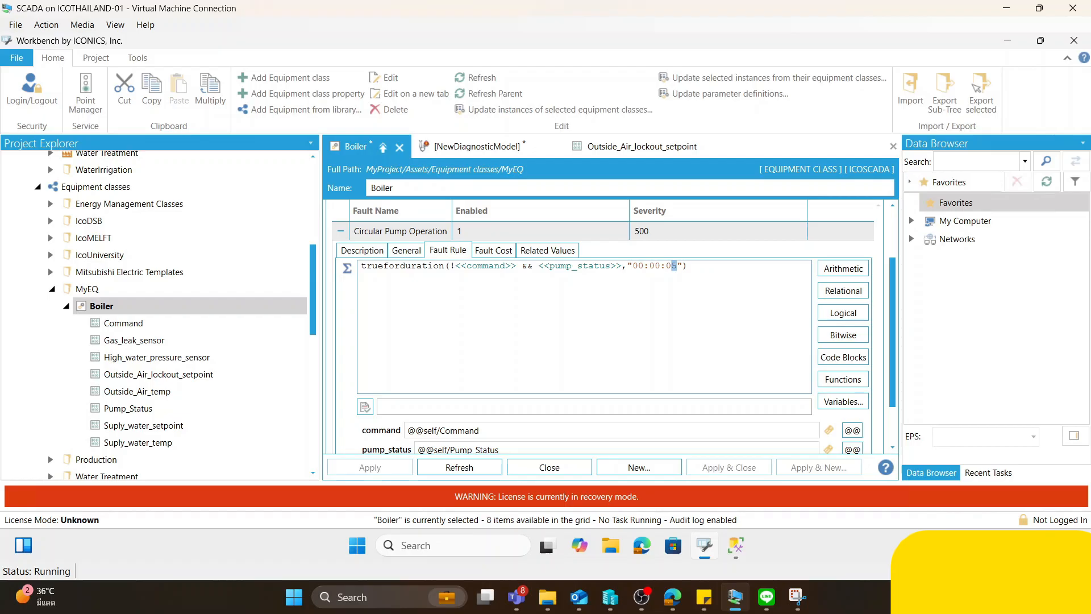
{"action": "left_click_drag", "start_coordinate": [688, 266], "coordinate": [368, 300]}
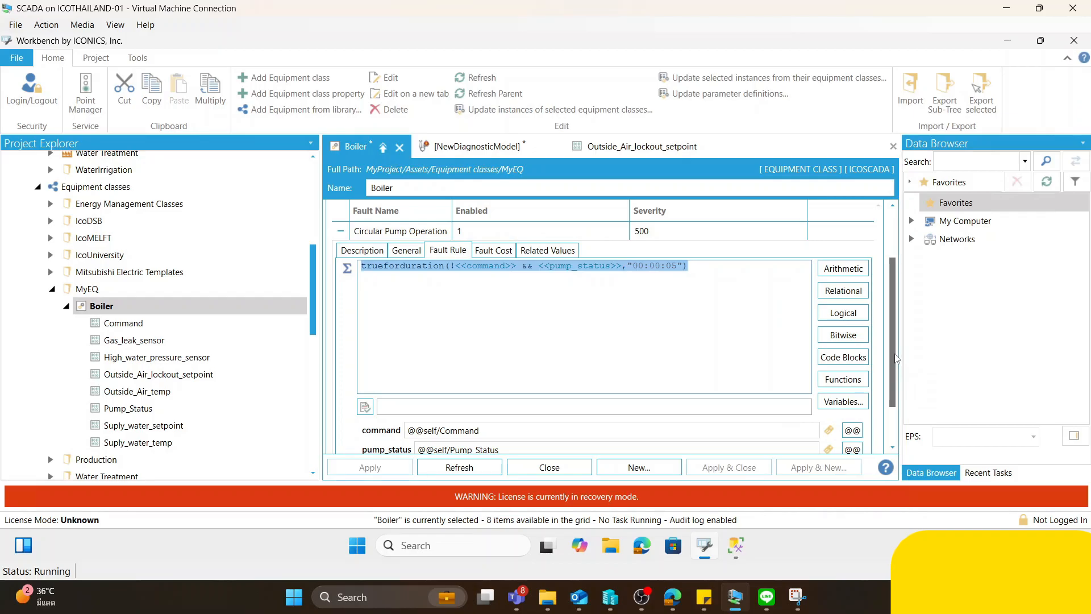
- Check the equipment properties bound to the command and pump_status variables of the Circular Pump Operation rule
{"action": "left_click", "coordinate": [512, 266]}
{"action": "left_click_drag", "start_coordinate": [515, 266], "coordinate": [455, 266]}
{"action": "left_click", "coordinate": [479, 431]}
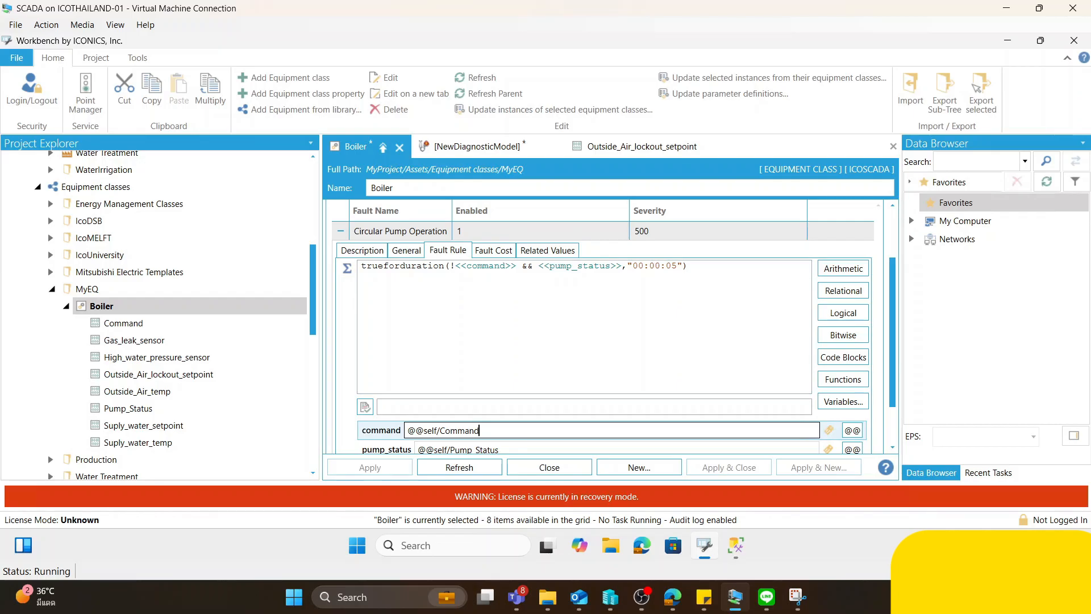
{"action": "left_click", "coordinate": [496, 450]}
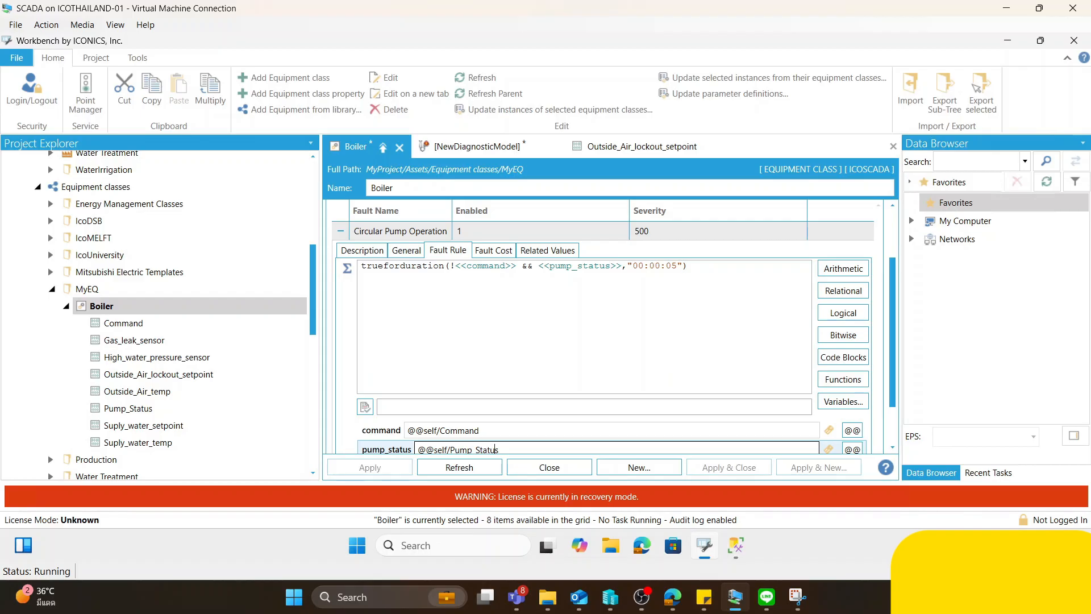
- Examine the command condition, outside air temperature threshold and duration in the Outside Temp High fault rule
{"action": "left_click", "coordinate": [341, 230]}
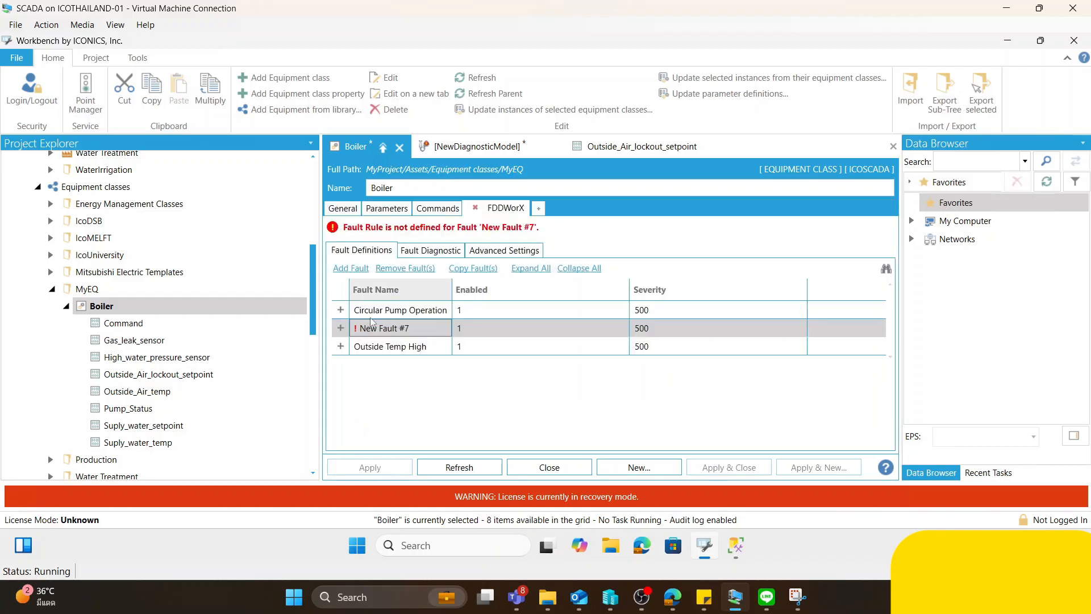
{"action": "left_click", "coordinate": [340, 346]}
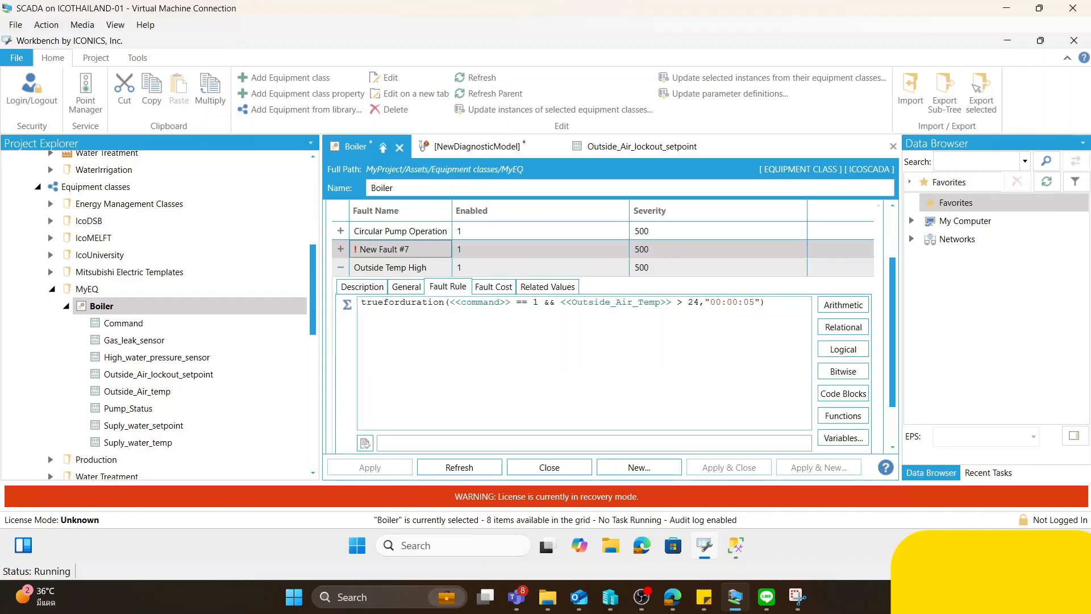
{"action": "left_click_drag", "start_coordinate": [511, 302], "coordinate": [455, 303]}
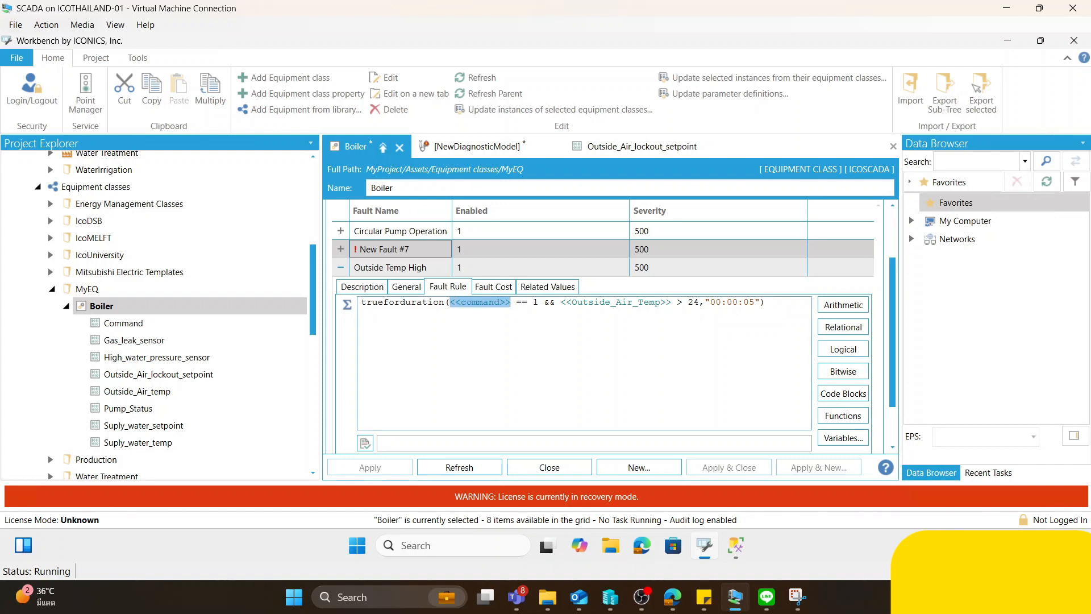
{"action": "left_click_drag", "start_coordinate": [700, 302], "coordinate": [688, 302]}
{"action": "left_click_drag", "start_coordinate": [755, 302], "coordinate": [732, 302]}
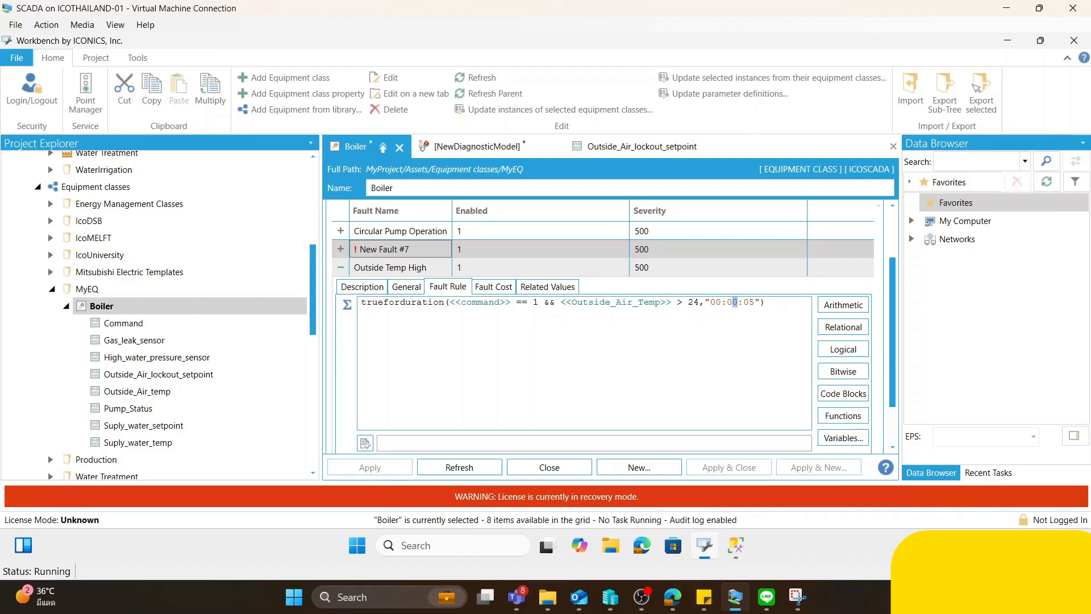
{"action": "left_click_drag", "start_coordinate": [756, 303], "coordinate": [749, 302]}
{"action": "left_click_drag", "start_coordinate": [892, 310], "coordinate": [892, 256]}
{"action": "left_click", "coordinate": [340, 346]}
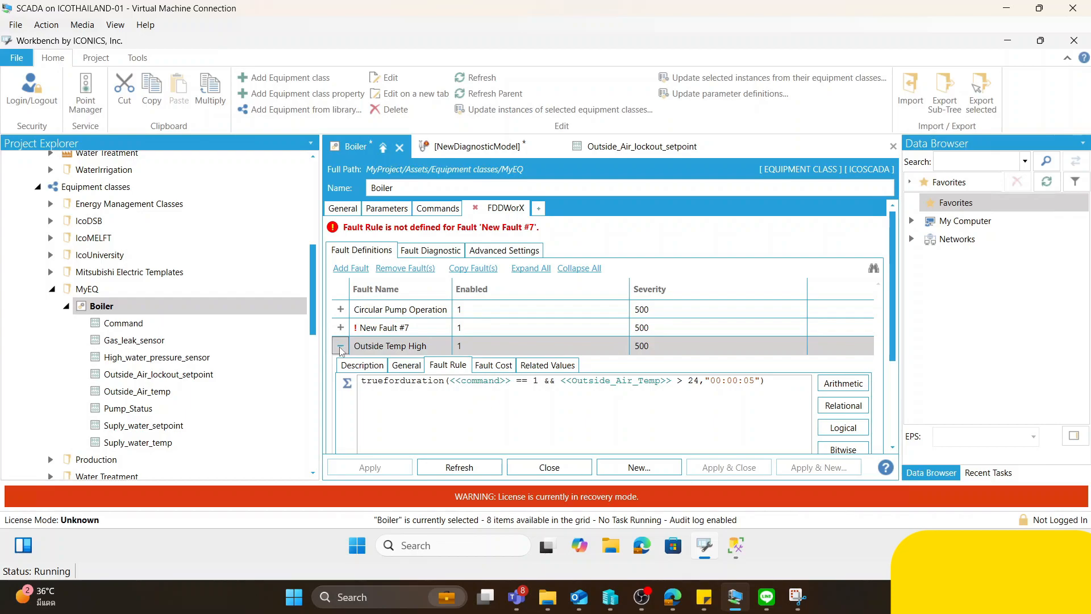
- Review the Boiler class's diagnostic symptom mappings and discard the unfinished new fault from its fault definitions
{"action": "left_click", "coordinate": [441, 251]}
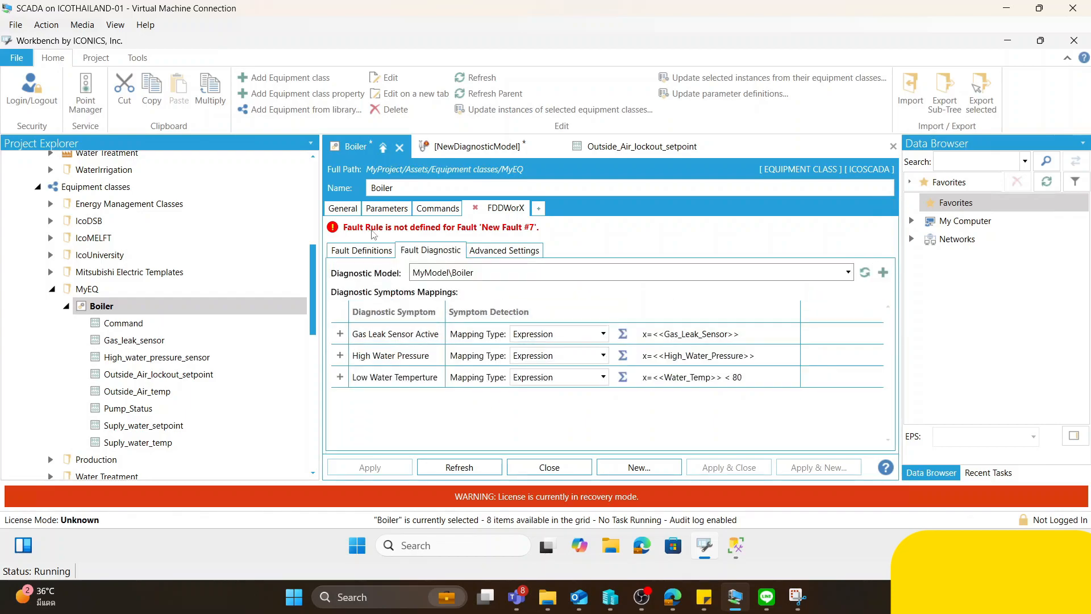
{"action": "left_click", "coordinate": [360, 252]}
{"action": "left_click", "coordinate": [340, 327]}
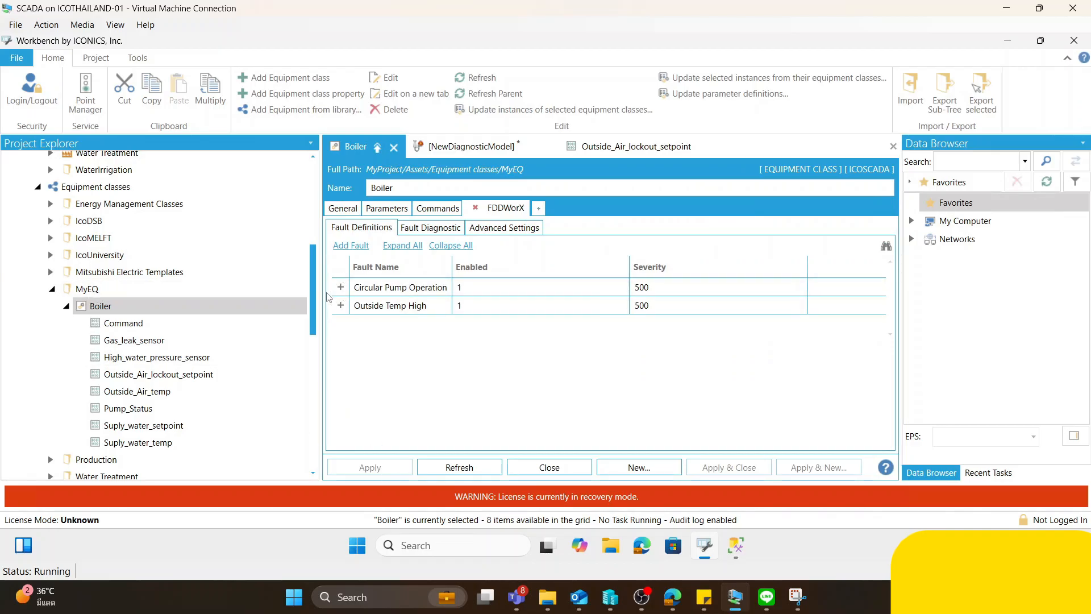
- Start adding equipment from the MyEQ Boiler class under the Ingredients mixing tank in Foxboro bakery's North baking line
{"action": "left_click_drag", "start_coordinate": [312, 272], "coordinate": [310, 172]}
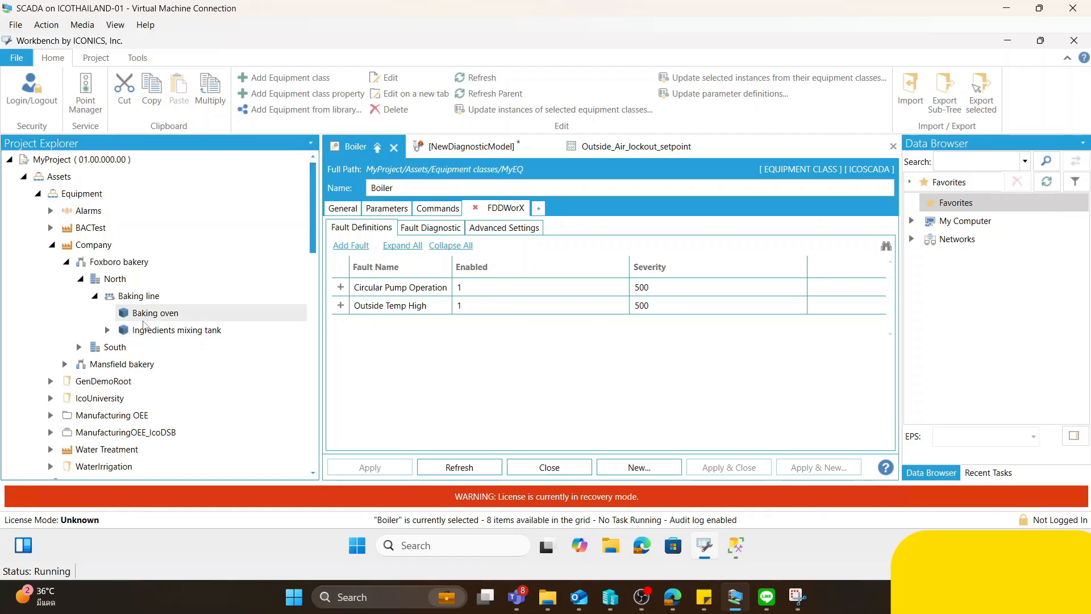
{"action": "left_click", "coordinate": [149, 332]}
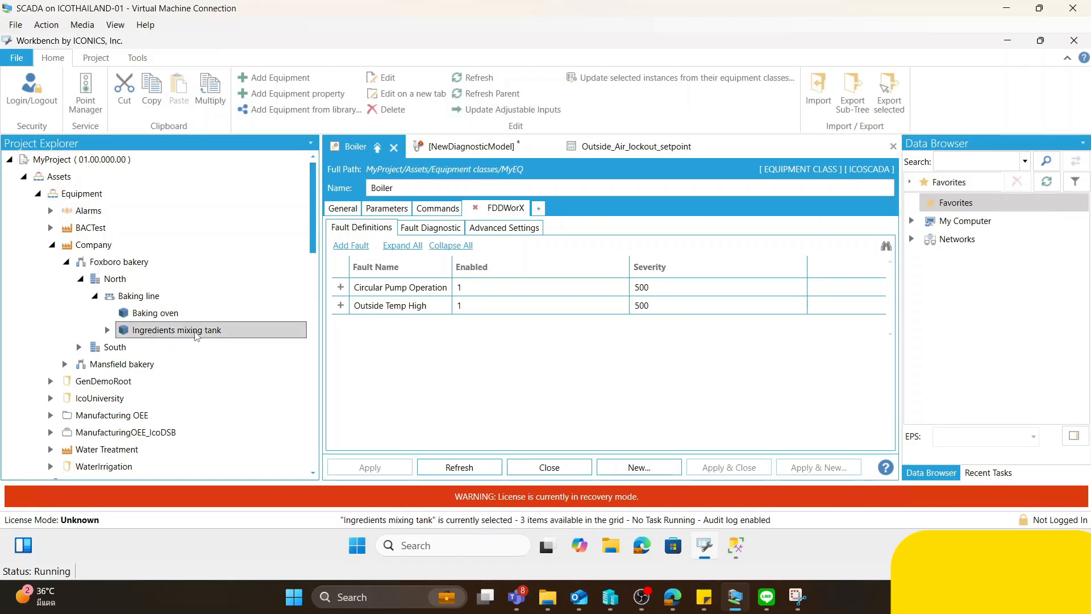
{"action": "left_click", "coordinate": [107, 330]}
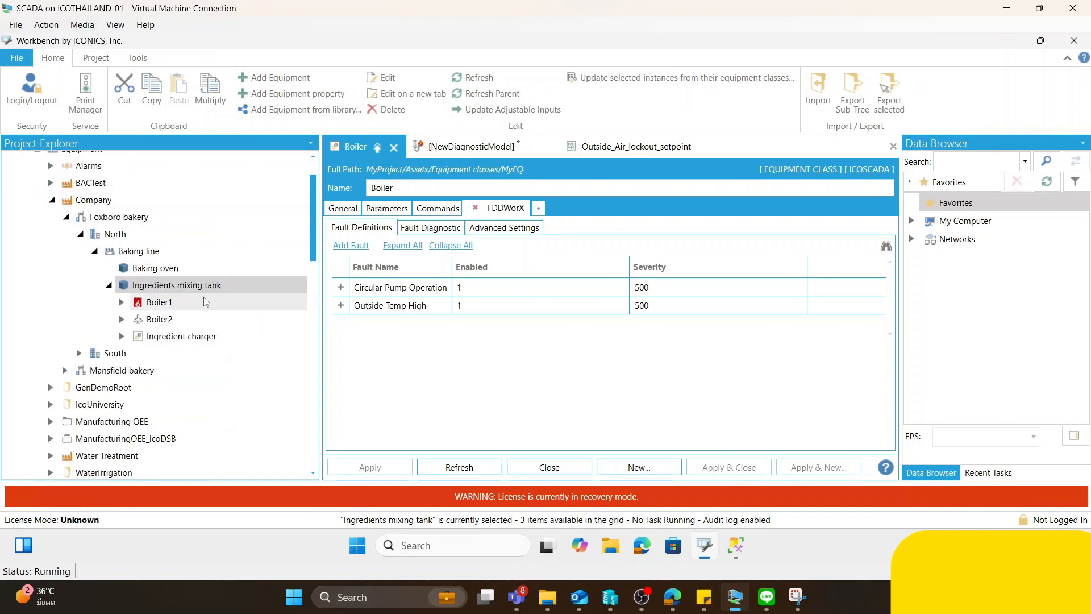
{"action": "right_click", "coordinate": [208, 290]}
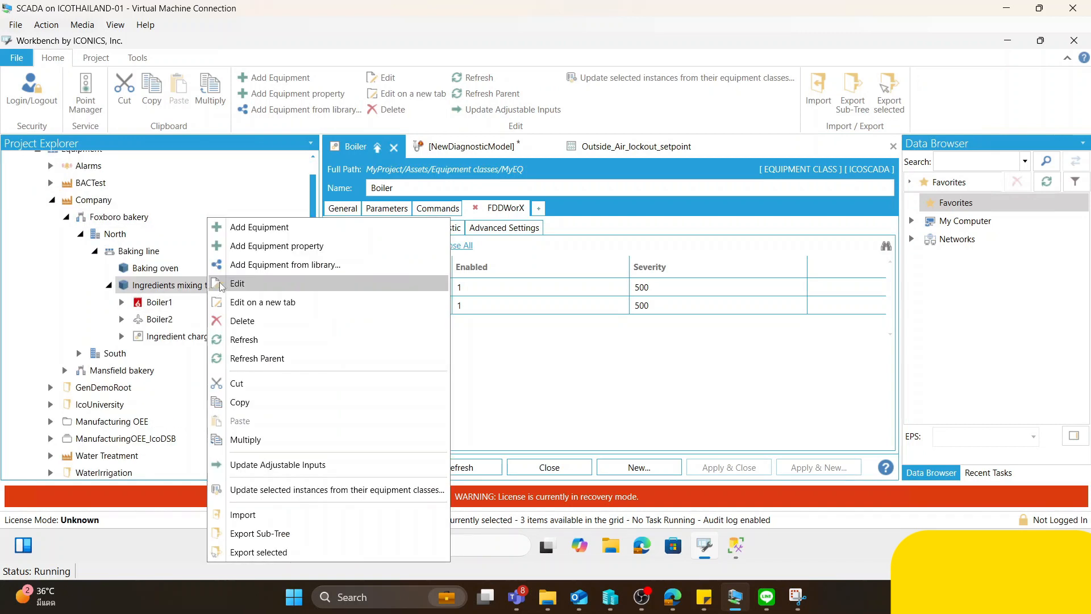
{"action": "left_click", "coordinate": [306, 271]}
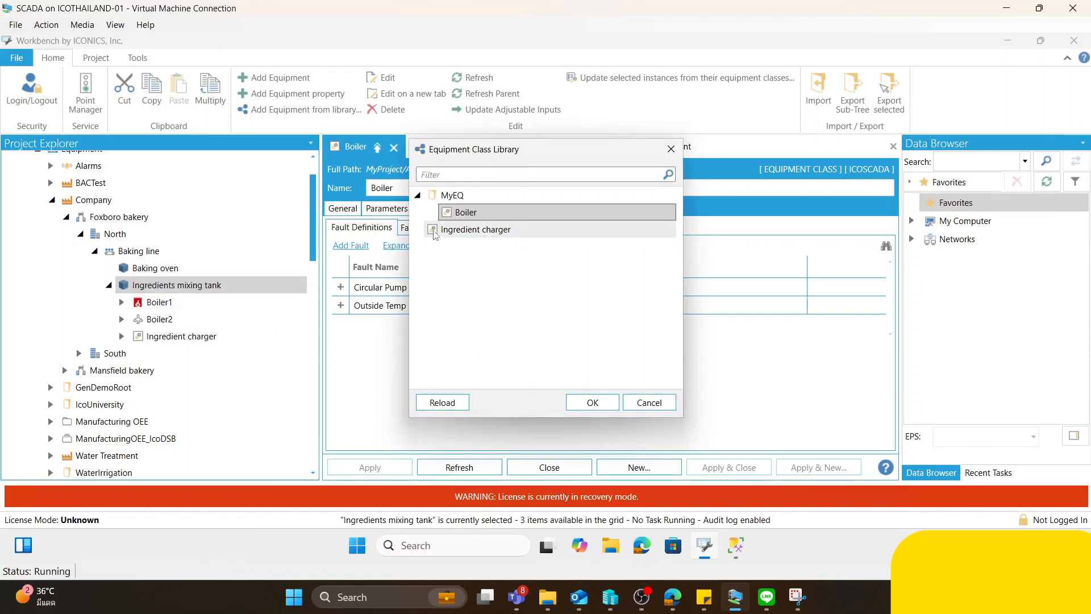
{"action": "left_click", "coordinate": [593, 402]}
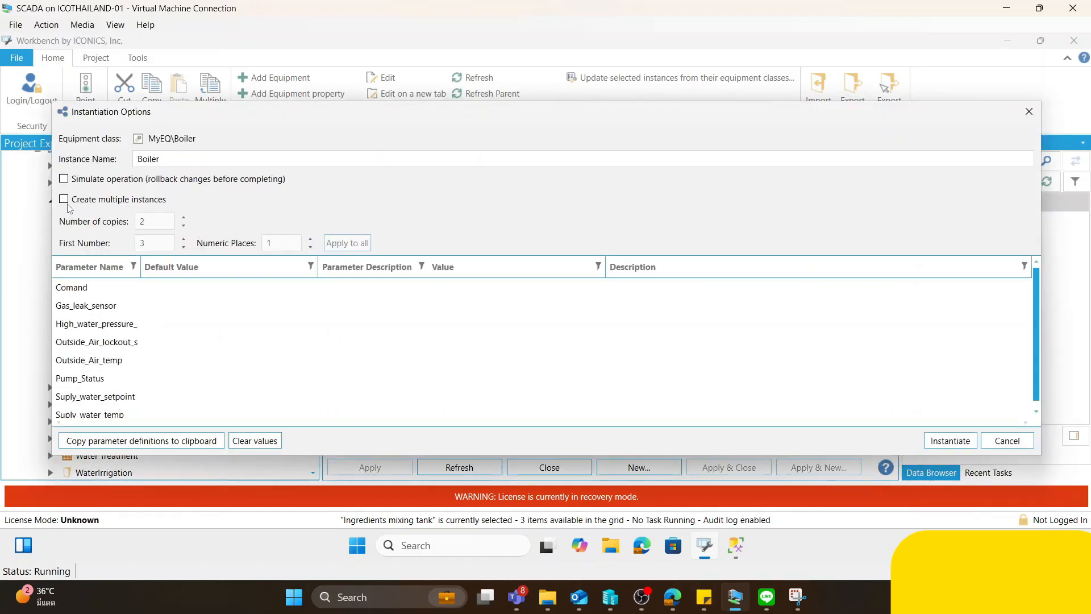
- Name the new equipment instance Boiler3, instantiate it and close the instantiation log
{"action": "left_click", "coordinate": [159, 158]}
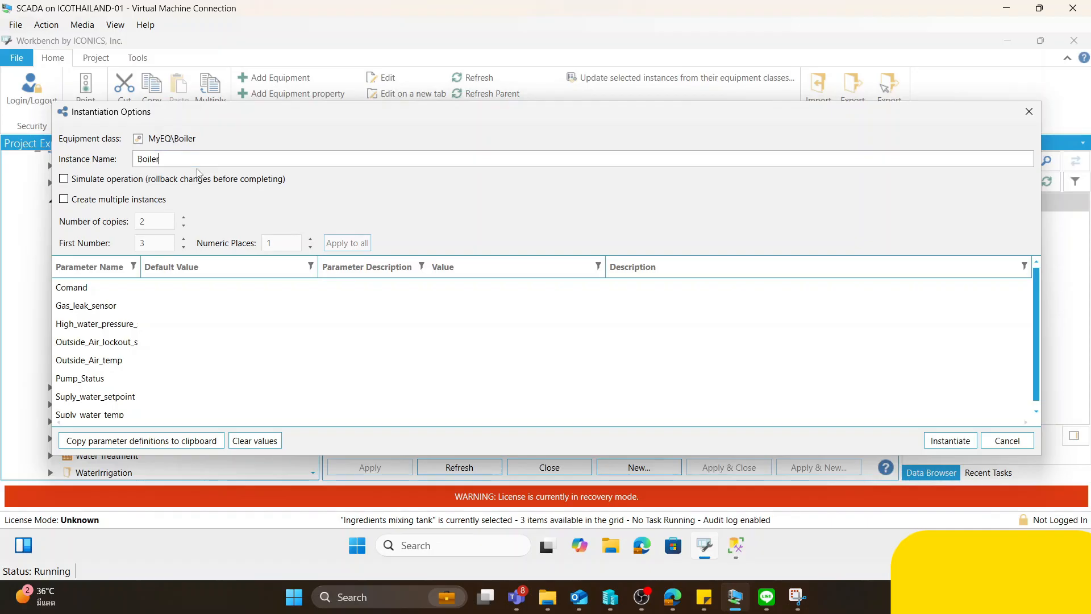
{"action": "type", "text": "3"}
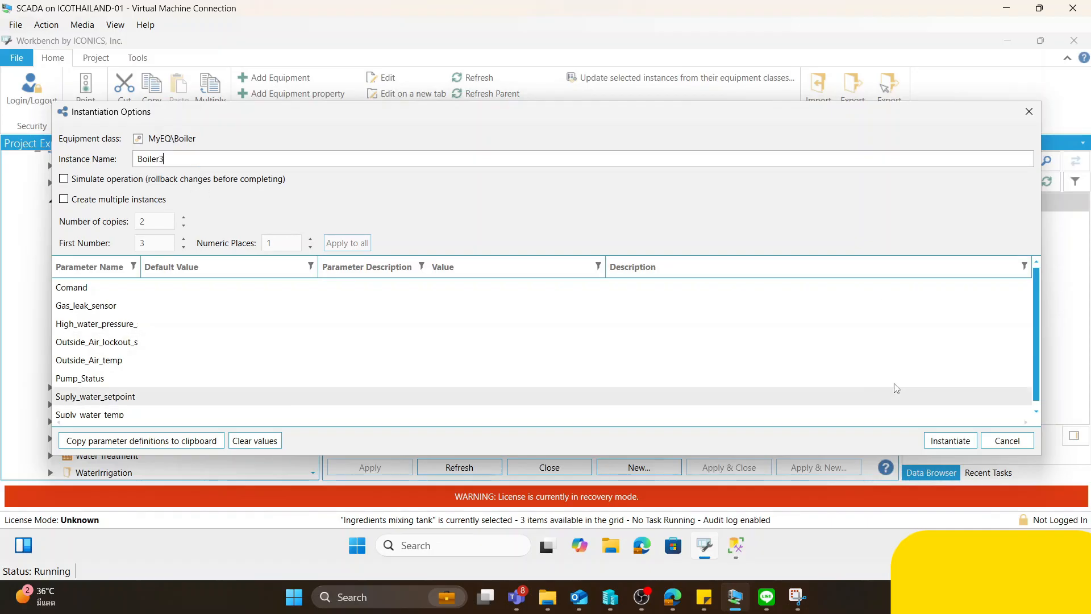
{"action": "left_click_drag", "start_coordinate": [156, 160], "coordinate": [74, 163]}
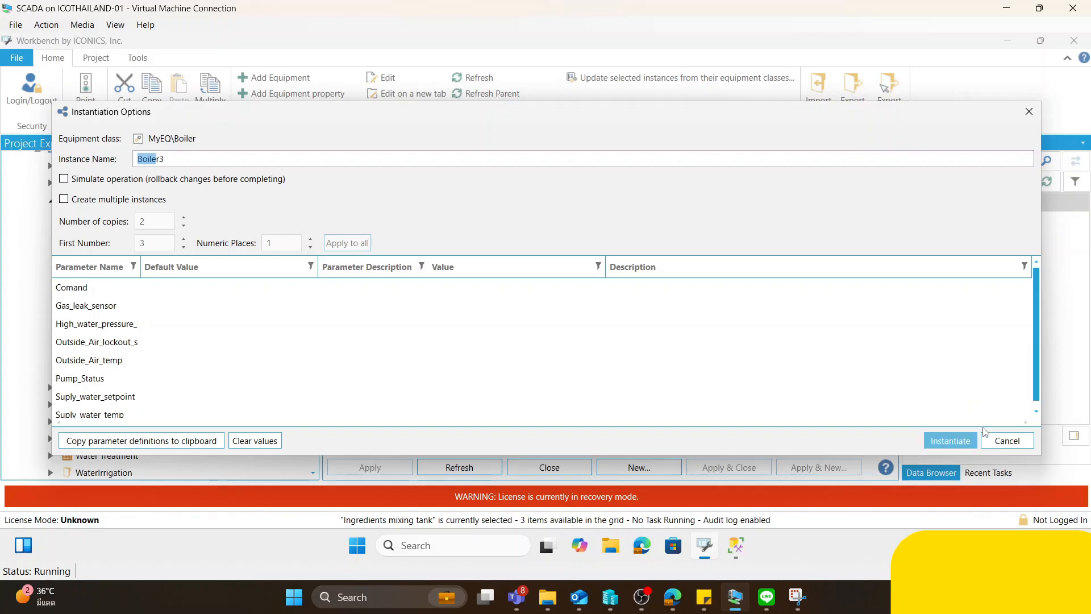
{"action": "left_click", "coordinate": [958, 445]}
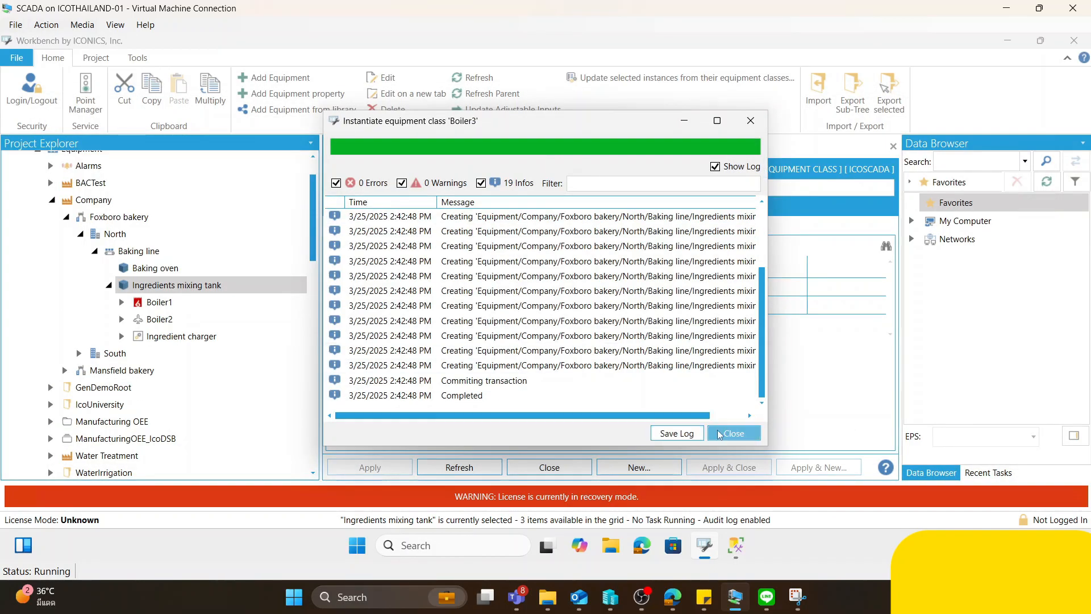
{"action": "left_click", "coordinate": [719, 435]}
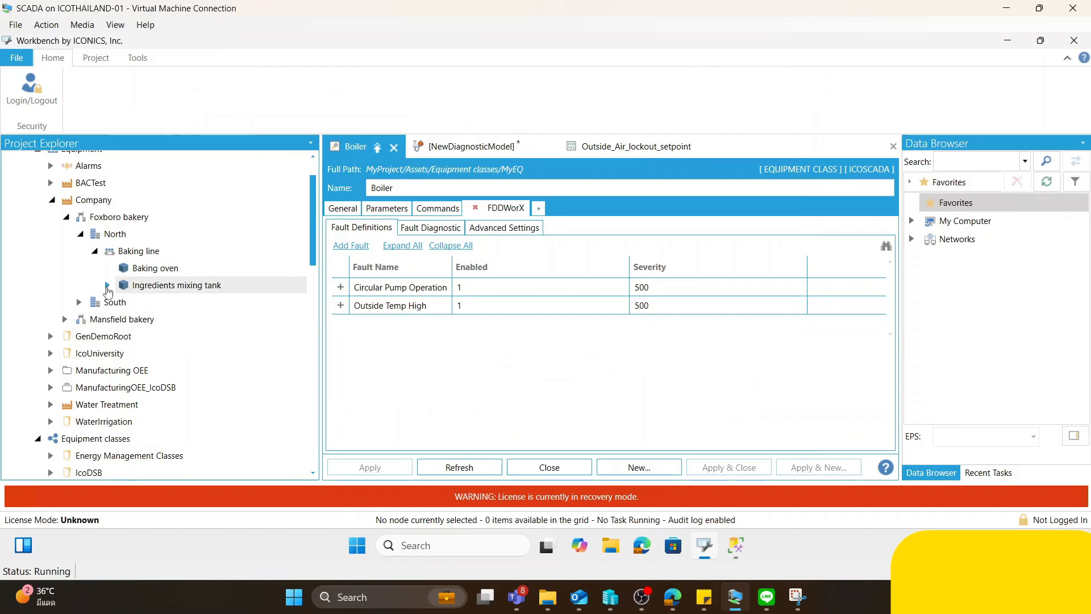
- Examine Boiler3's equipment properties and the real-time data settings of its Command property
{"action": "left_click", "coordinate": [108, 286]}
{"action": "left_click", "coordinate": [172, 336]}
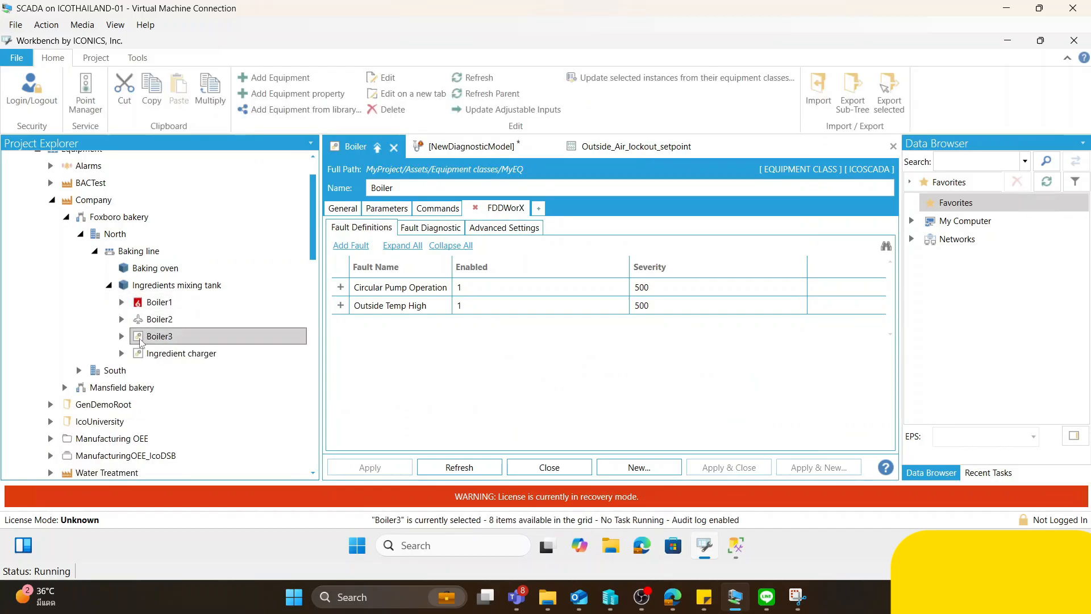
{"action": "left_click", "coordinate": [121, 336]}
{"action": "left_click", "coordinate": [198, 355]}
{"action": "scroll", "coordinate": [196, 382], "scroll_direction": "down", "scroll_amount": 2}
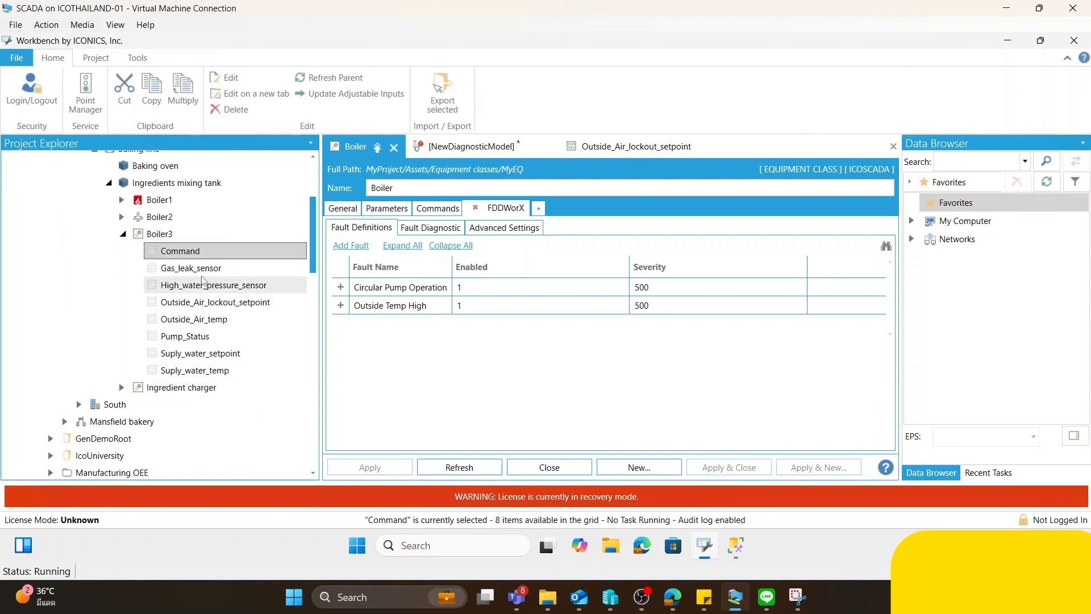
{"action": "double_click", "coordinate": [207, 253]}
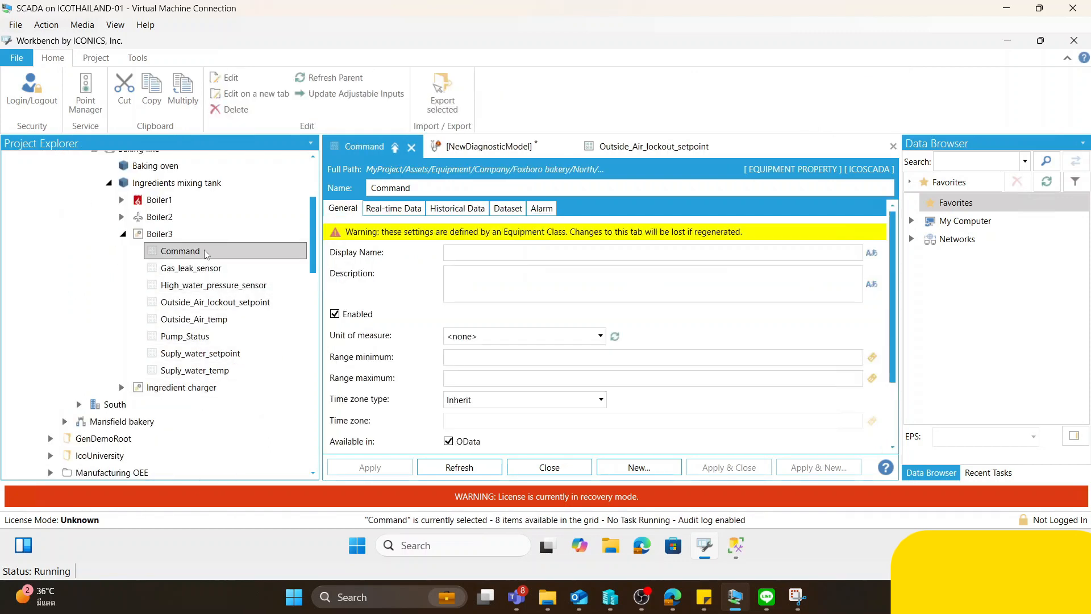
{"action": "left_click", "coordinate": [404, 209]}
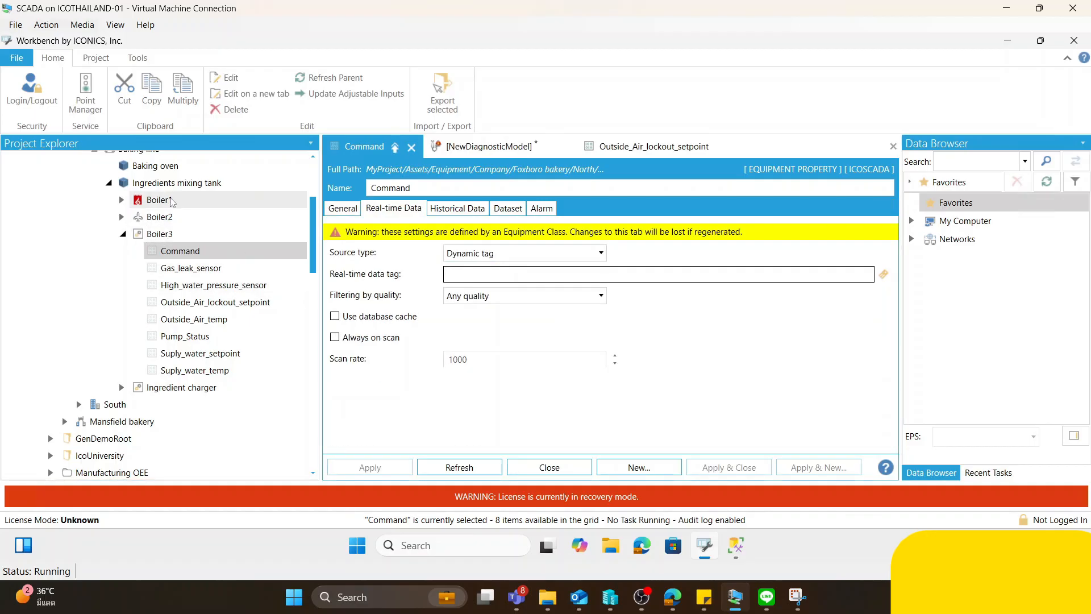
- Examine the real-time data tag assigned to Boiler1's Command property
{"action": "left_click", "coordinate": [167, 200]}
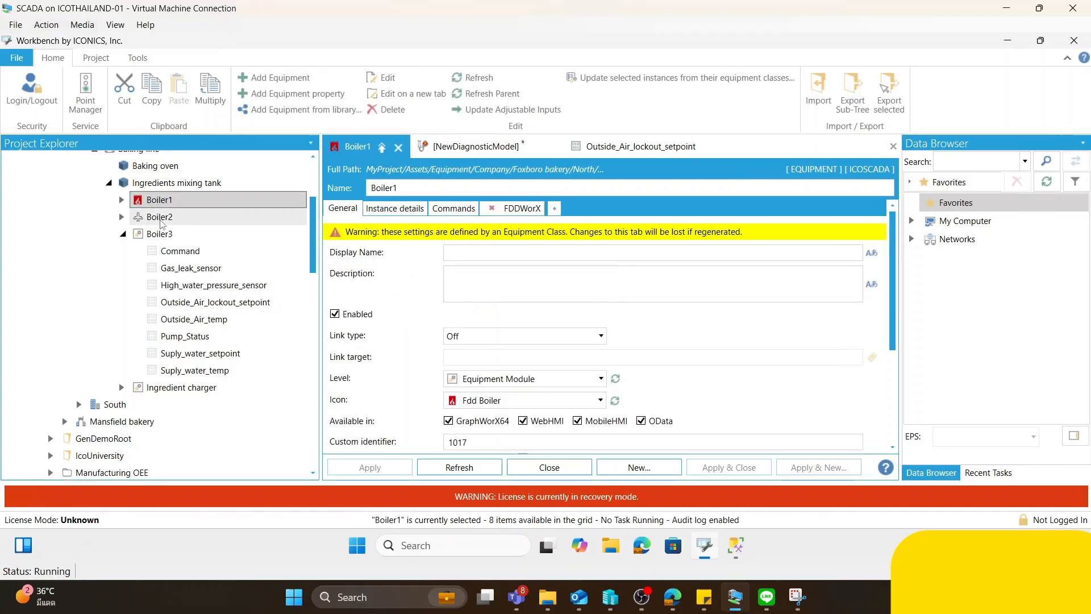
{"action": "double_click", "coordinate": [161, 200]}
{"action": "left_click", "coordinate": [185, 224]}
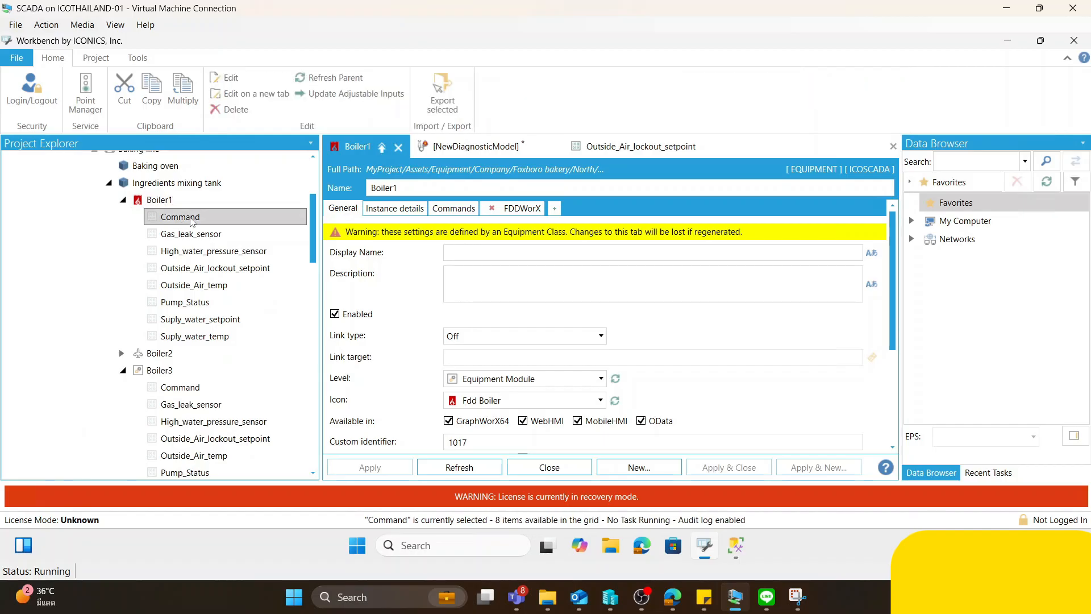
{"action": "left_click", "coordinate": [397, 209]}
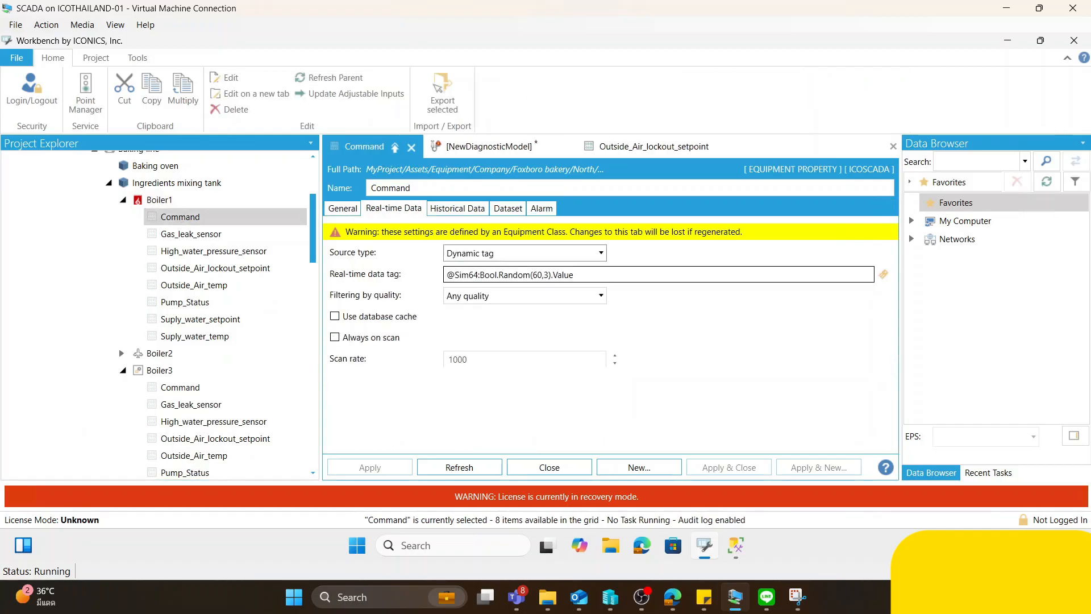
{"action": "key", "text": "Tab"}
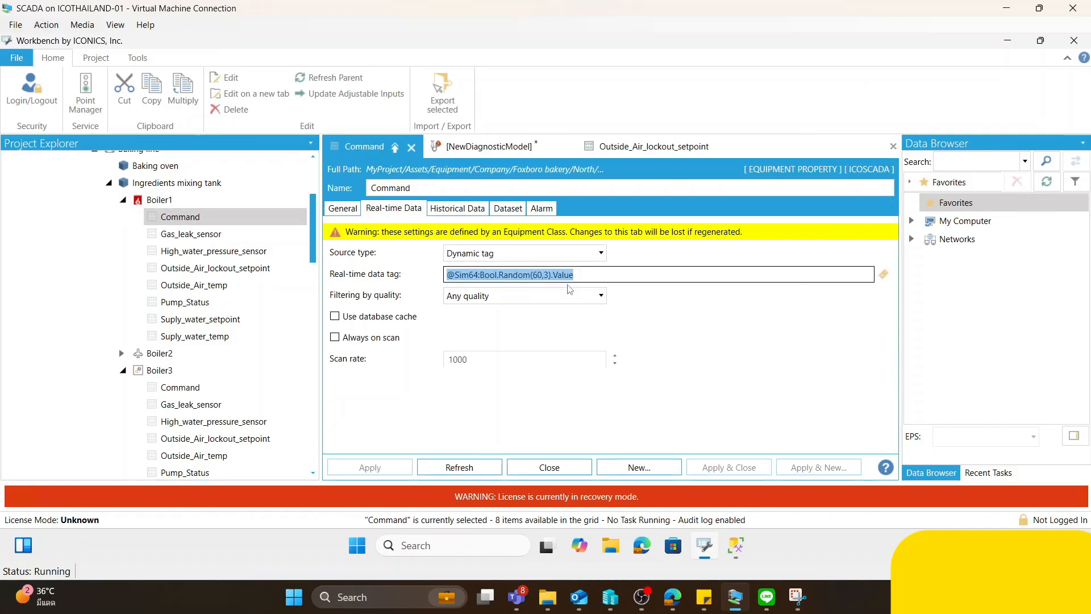
- Examine Boiler1's equipment properties and the FDDWorX fault rule and general settings of its Circular Pump Operation fault
{"action": "left_click", "coordinate": [222, 234]}
{"action": "left_click", "coordinate": [226, 255]}
{"action": "left_click", "coordinate": [195, 335]}
{"action": "left_click", "coordinate": [160, 200]}
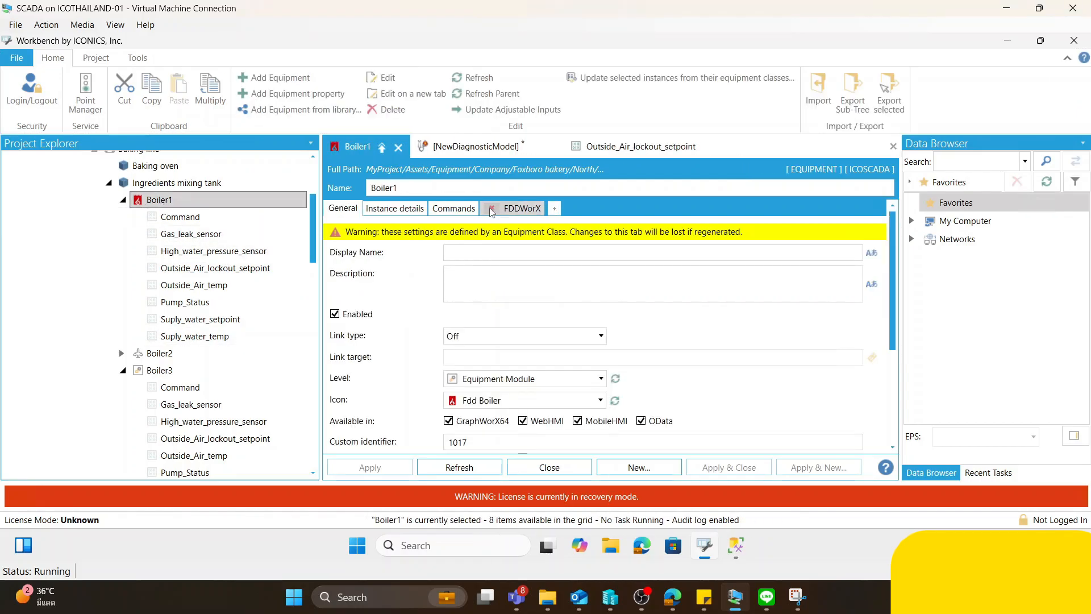
{"action": "left_click", "coordinate": [512, 210]}
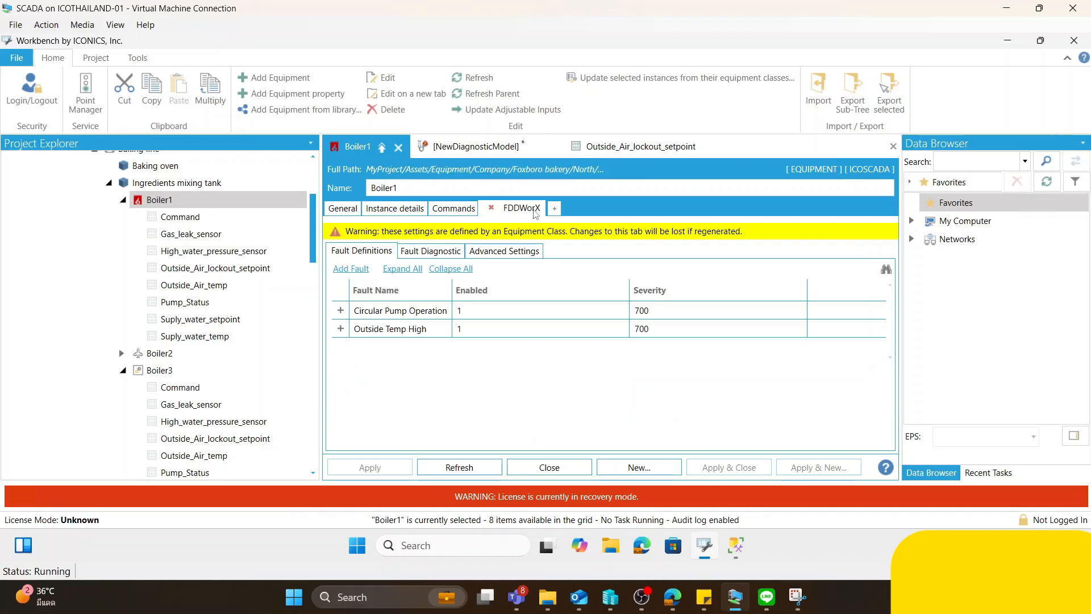
{"action": "left_click", "coordinate": [341, 311]}
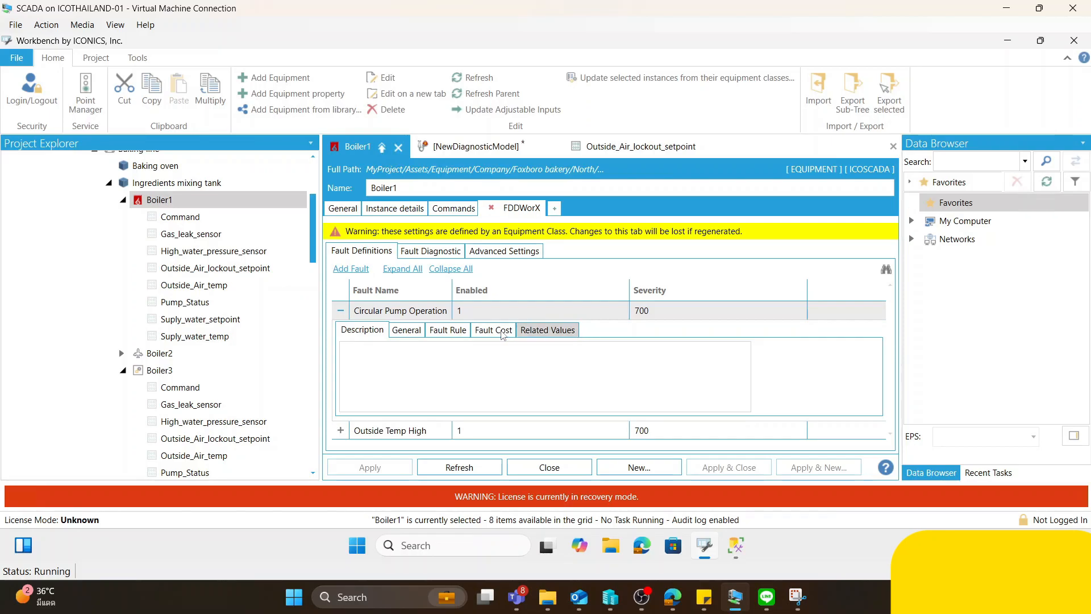
{"action": "left_click", "coordinate": [494, 330]}
{"action": "left_click", "coordinate": [448, 253]}
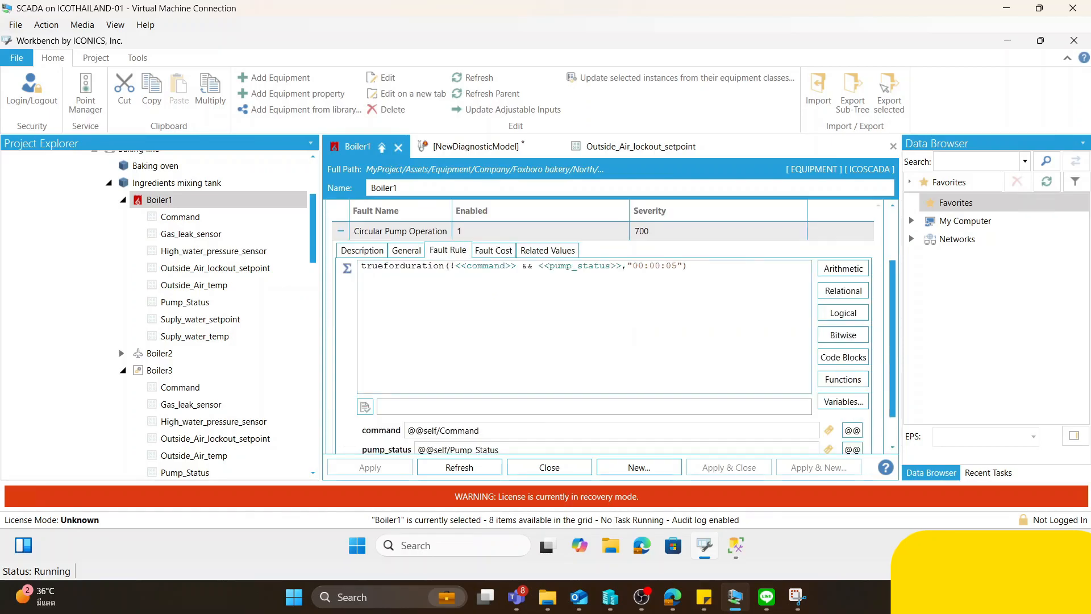
{"action": "left_click", "coordinate": [490, 249]}
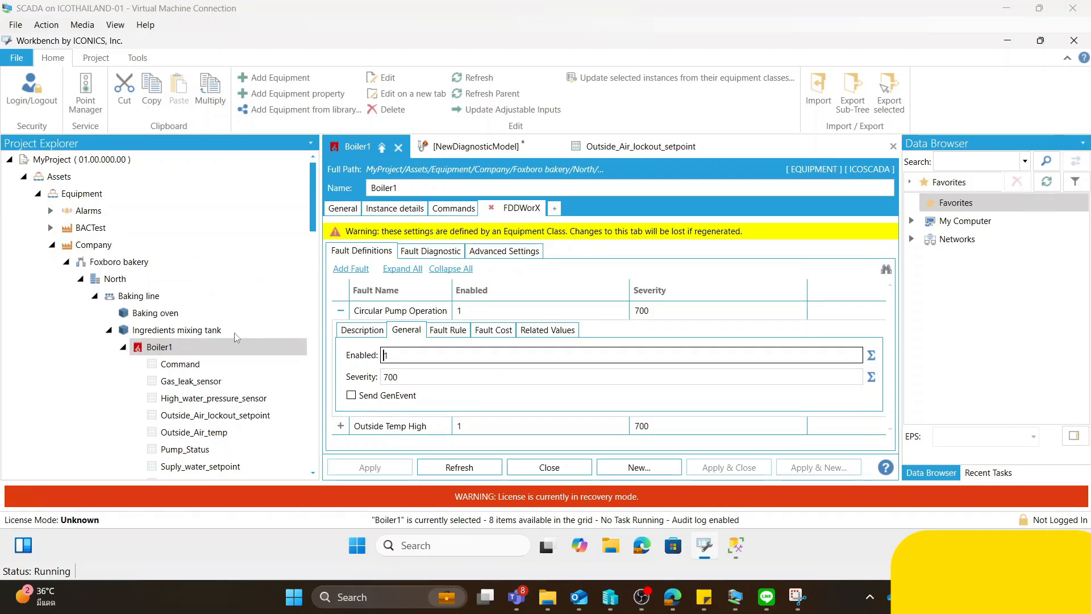
- Toggle the AnalytiX Point Manager service for the project's FDDWorX component
{"action": "scroll", "coordinate": [317, 300], "scroll_direction": "down", "scroll_amount": 1}
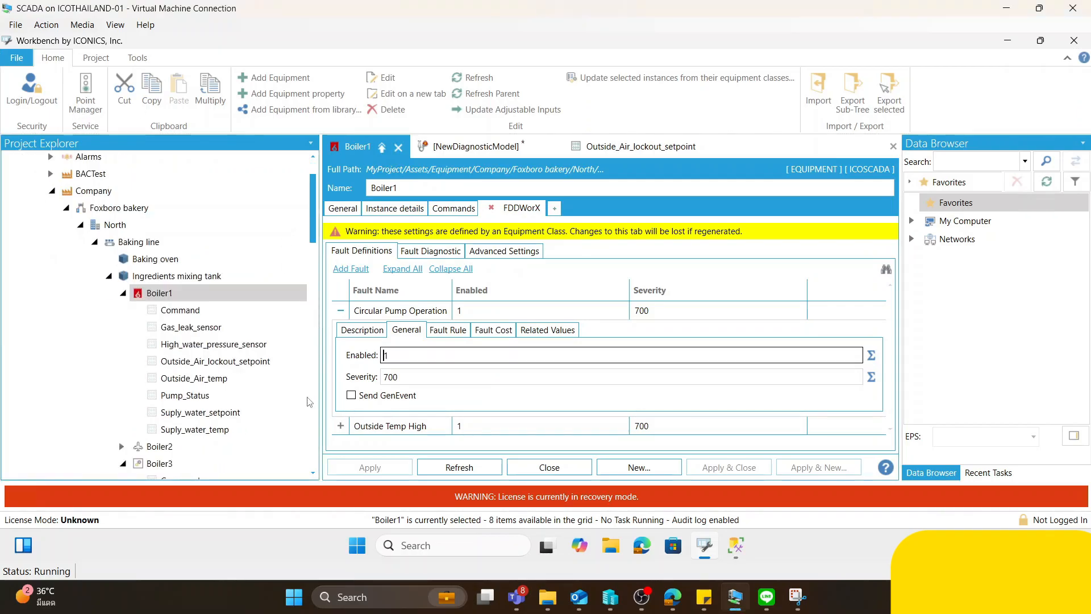
{"action": "scroll", "coordinate": [316, 285], "scroll_direction": "down", "scroll_amount": 1}
{"action": "scroll", "coordinate": [316, 318], "scroll_direction": "down", "scroll_amount": 10}
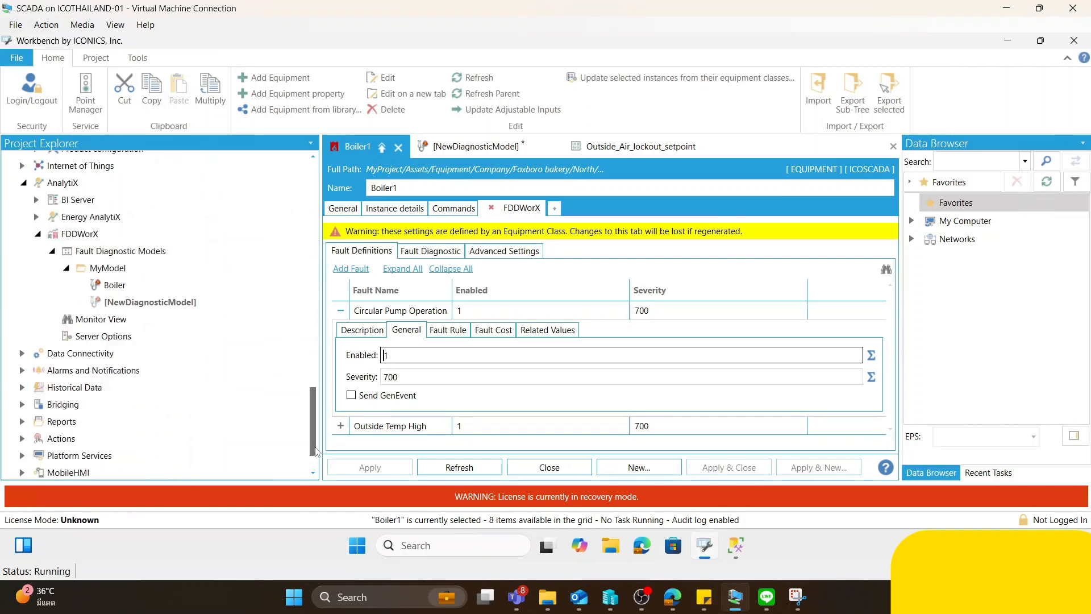
{"action": "left_click", "coordinate": [82, 210]}
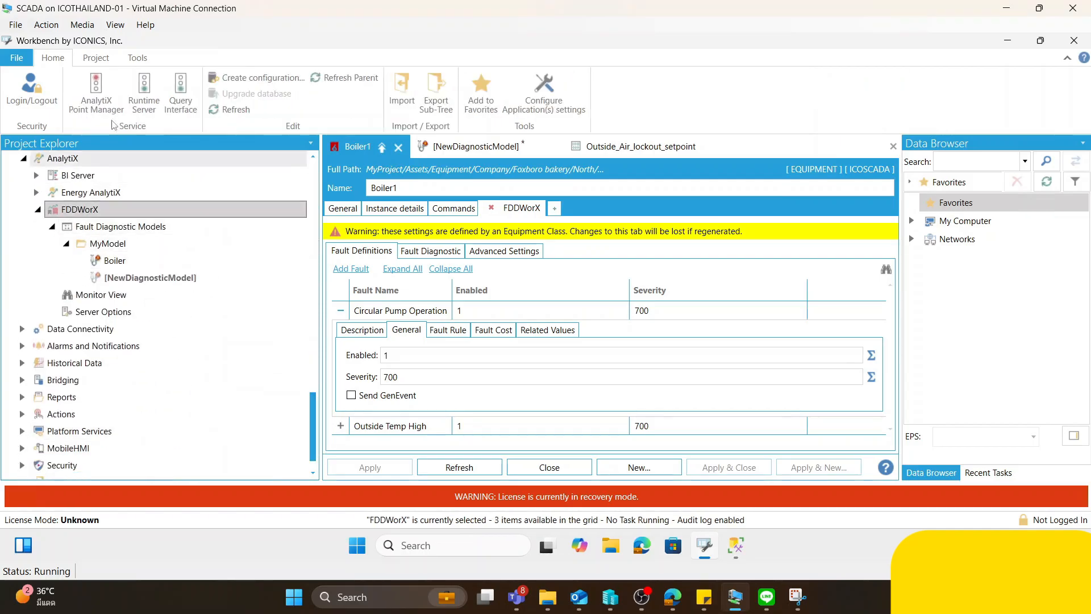
{"action": "left_click", "coordinate": [98, 89]}
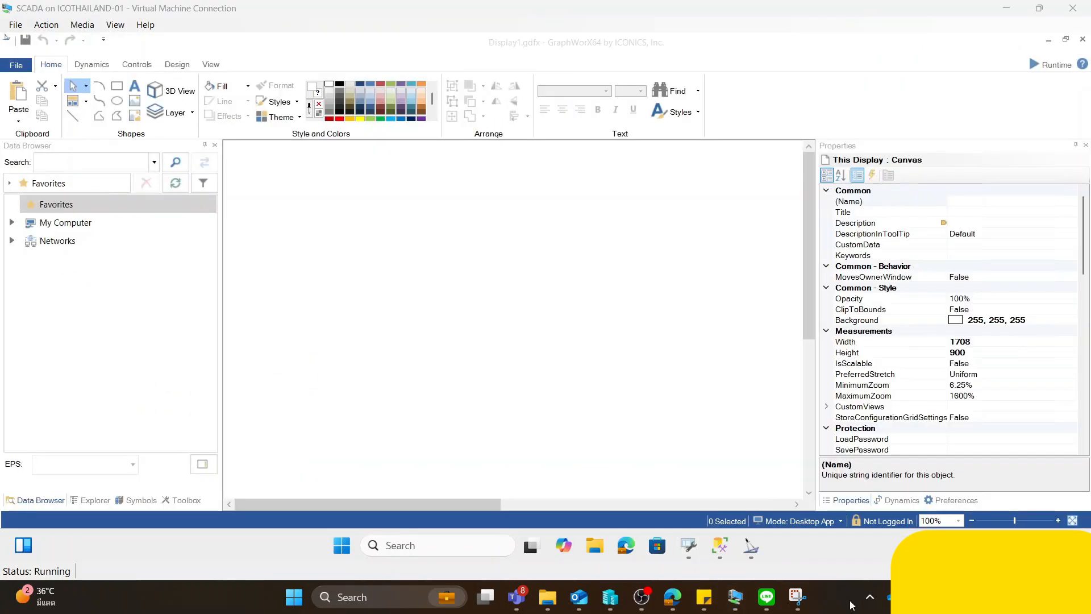
- In GraphWorX64, insert a tall Asset Navigator on the blank display and set its root asset path to the Ingredients mixing tank
{"action": "left_click", "coordinate": [128, 66]}
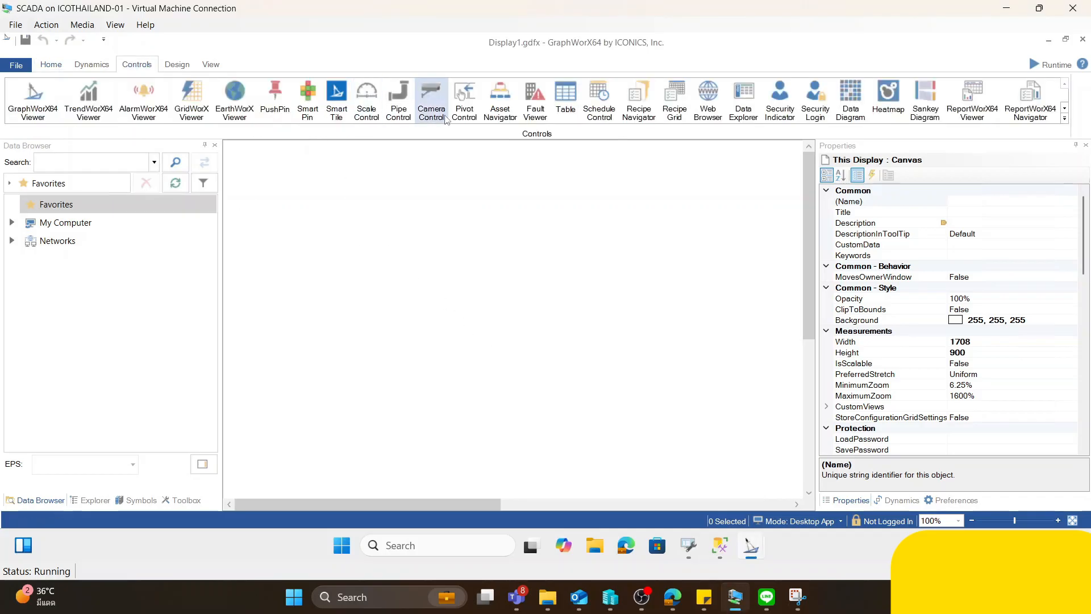
{"action": "left_click", "coordinate": [500, 100]}
{"action": "mouse_move", "coordinate": [231, 144]}
{"action": "left_mouse_down"}
{"action": "mouse_move", "coordinate": [367, 298]}
{"action": "mouse_move", "coordinate": [463, 460]}
{"action": "mouse_move", "coordinate": [461, 479]}
{"action": "left_mouse_up"}
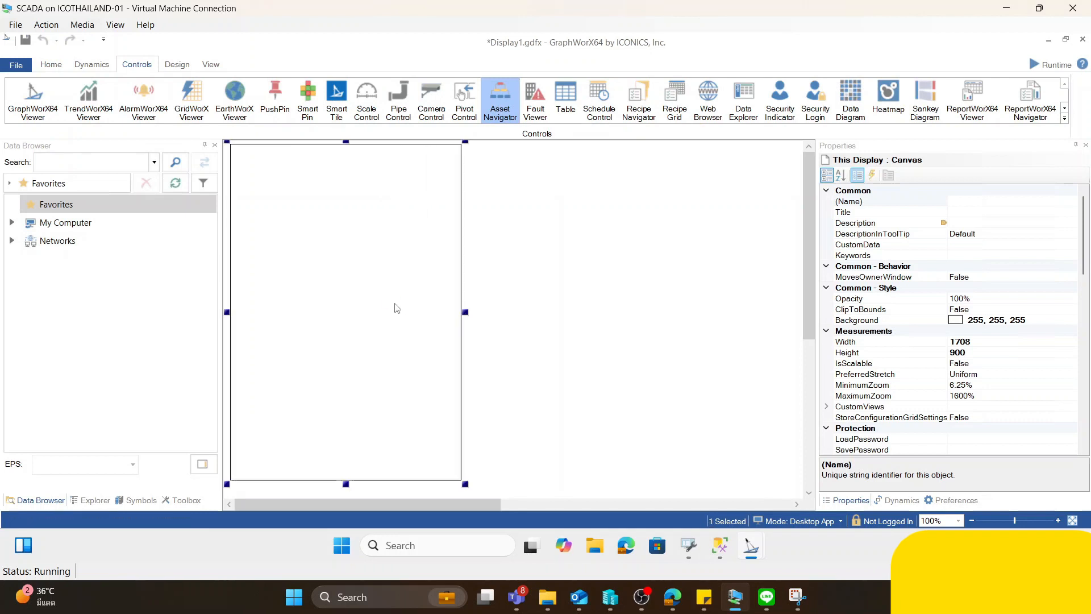
{"action": "double_click", "coordinate": [386, 298]}
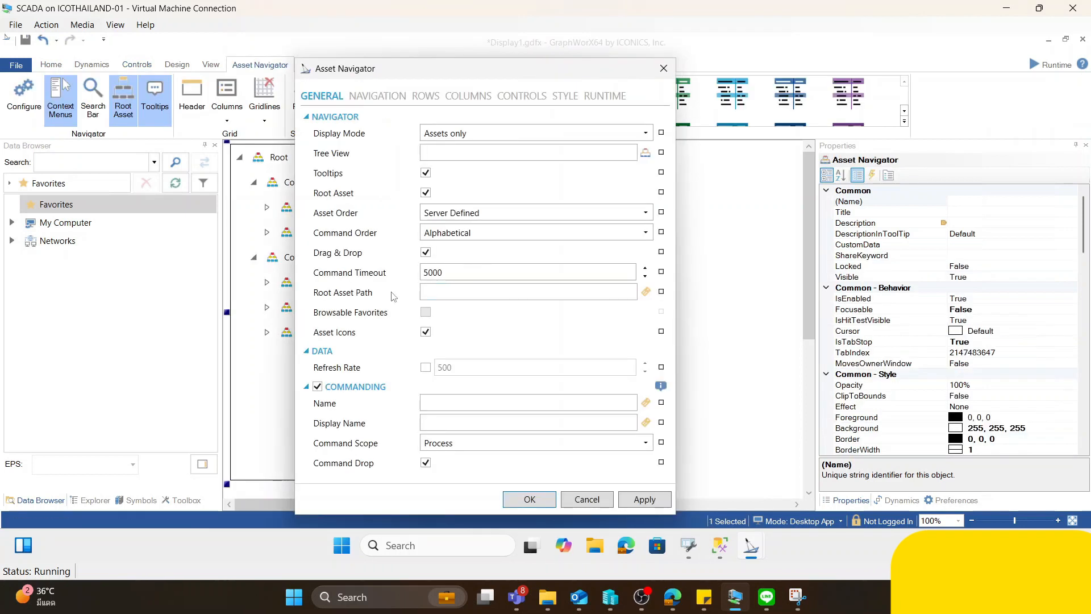
{"action": "left_click", "coordinate": [646, 292]}
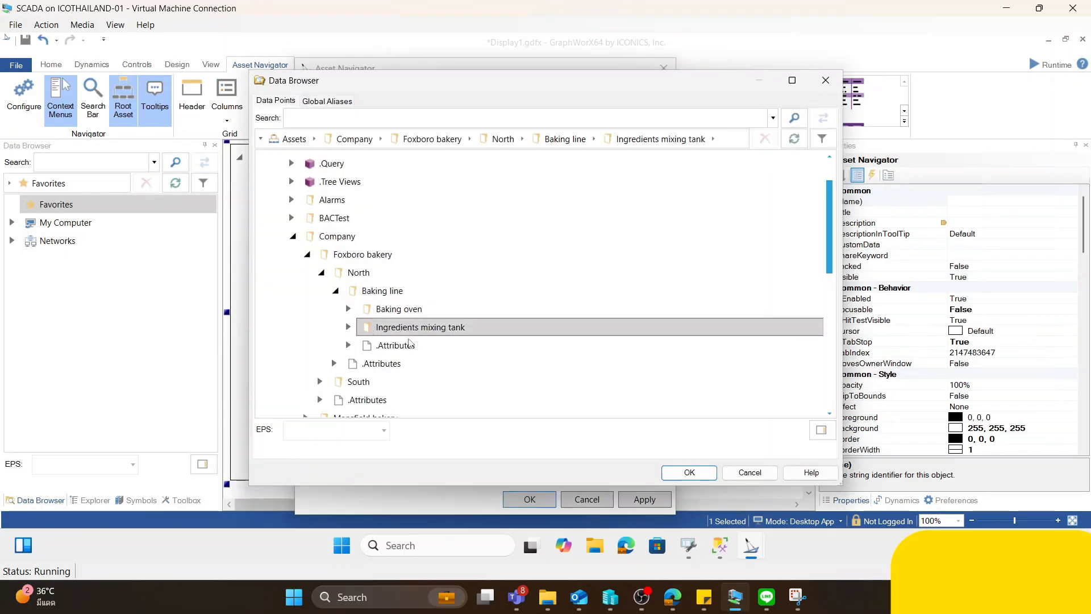
{"action": "left_click", "coordinate": [689, 473]}
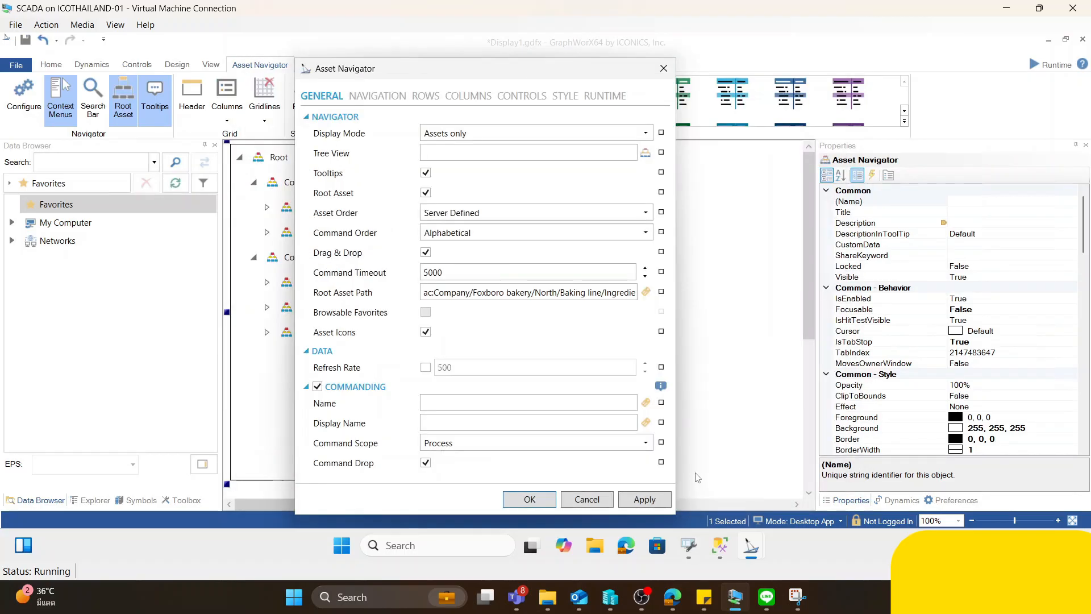
- Enable writing the Asset Navigator's selected asset to its data source and confirm the settings
{"action": "left_click", "coordinate": [358, 100]}
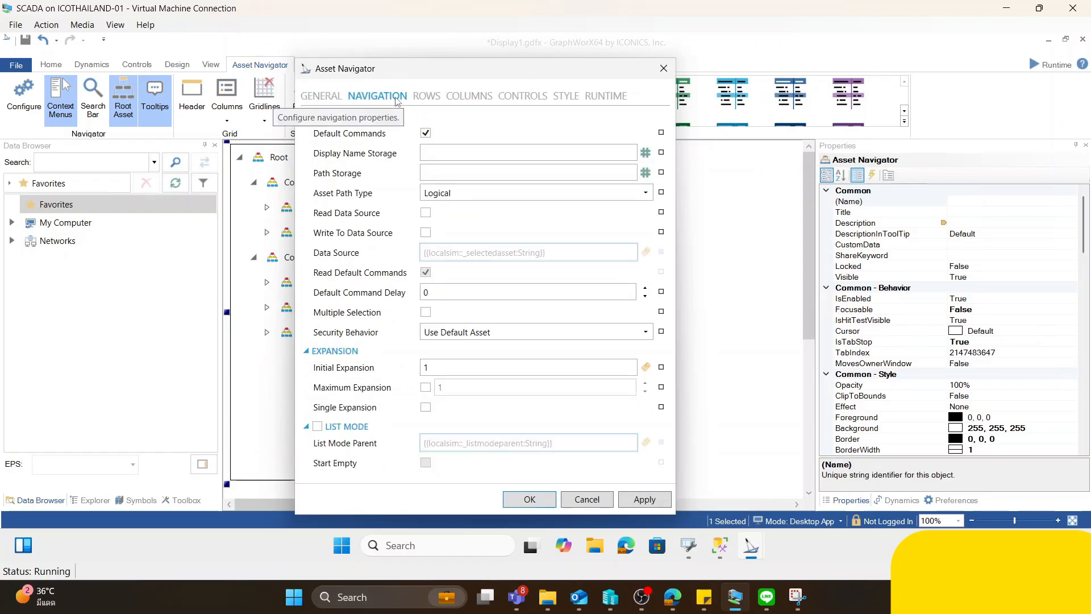
{"action": "left_click", "coordinate": [425, 233]}
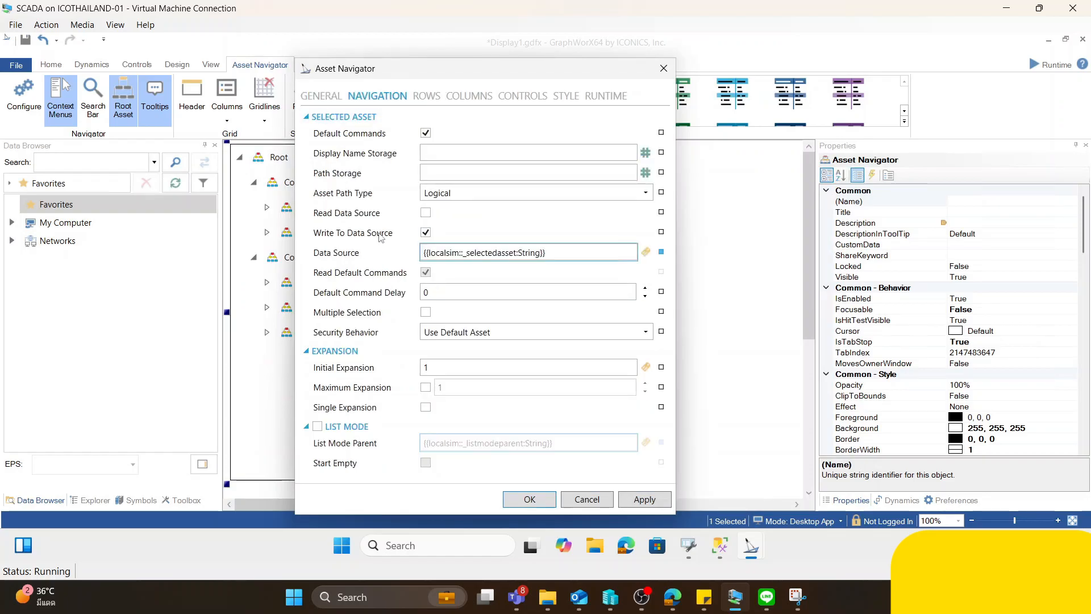
{"action": "left_click_drag", "start_coordinate": [543, 252], "coordinate": [395, 254]}
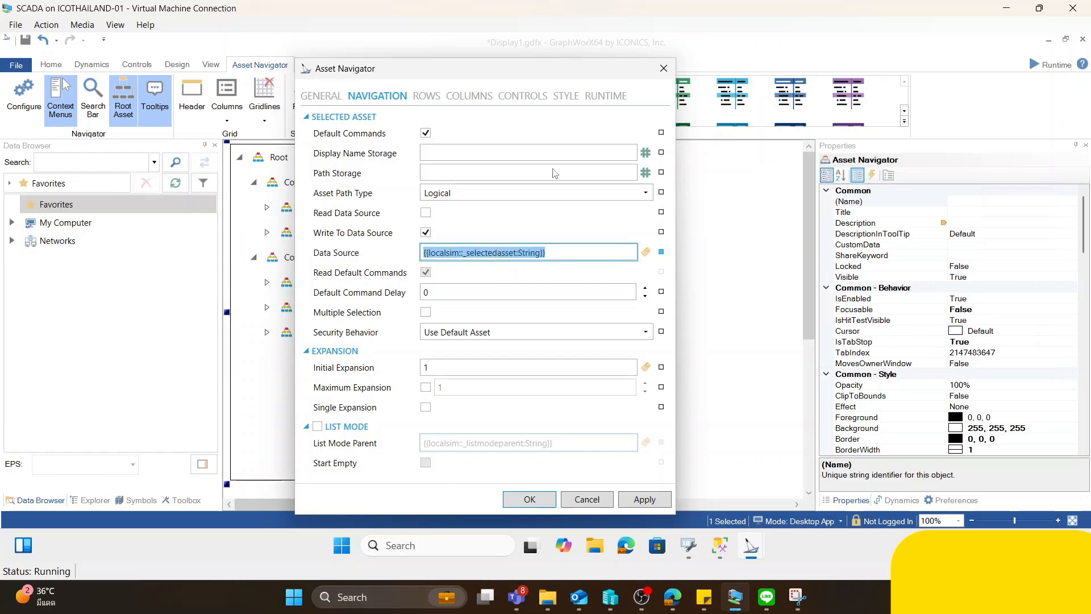
{"action": "left_click_drag", "start_coordinate": [556, 71], "coordinate": [282, 145]}
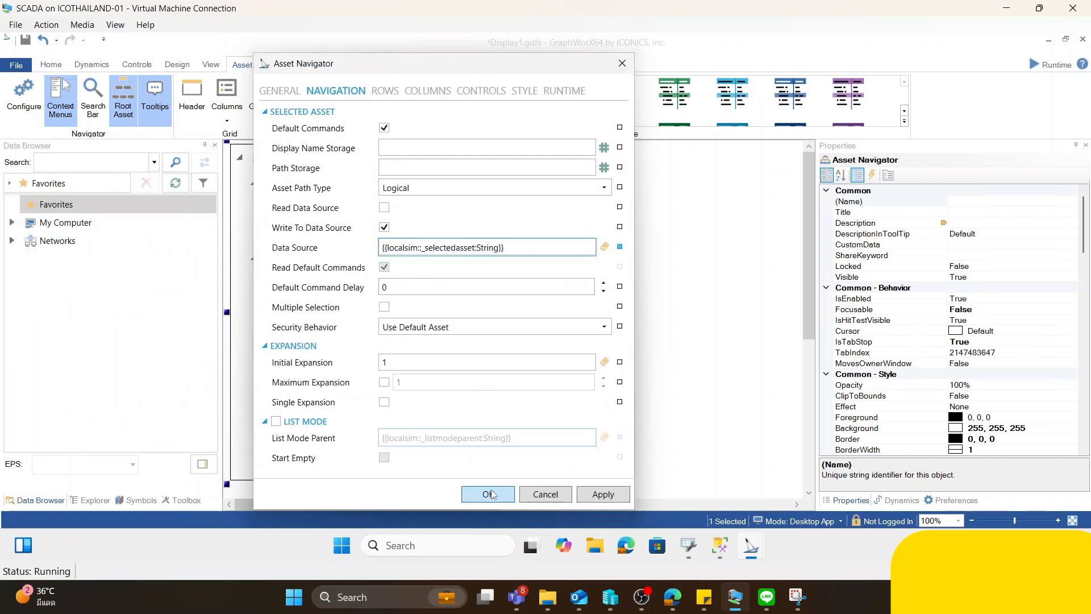
{"action": "left_click", "coordinate": [491, 491]}
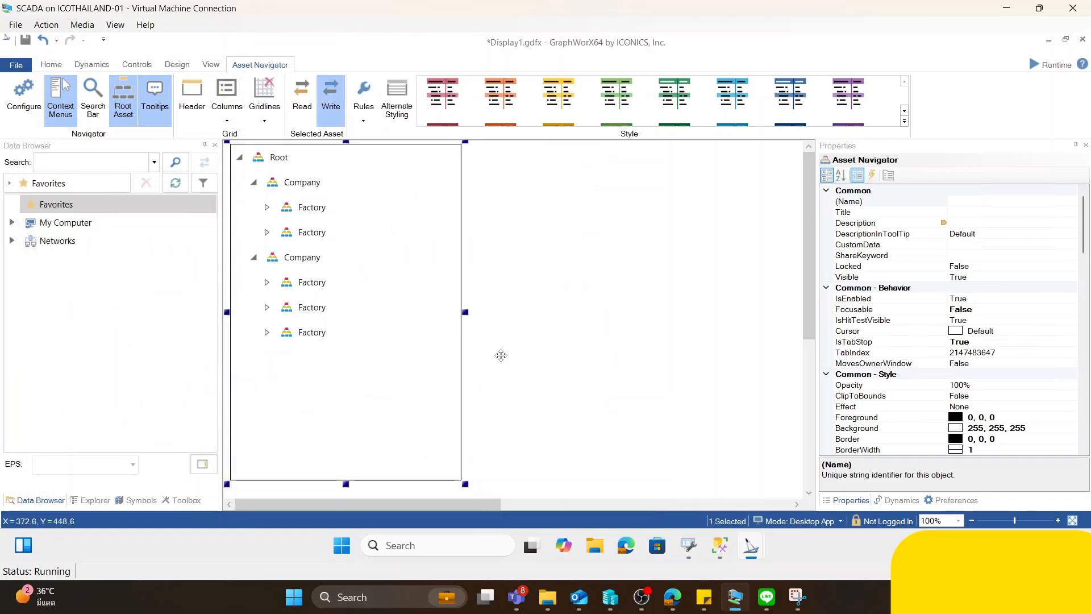
{"action": "left_click", "coordinate": [532, 263]}
- Insert a wide Fault Viewer beside the Asset Navigator and give it the Fault Statistics view
{"action": "left_click", "coordinate": [137, 64]}
{"action": "left_click", "coordinate": [535, 101]}
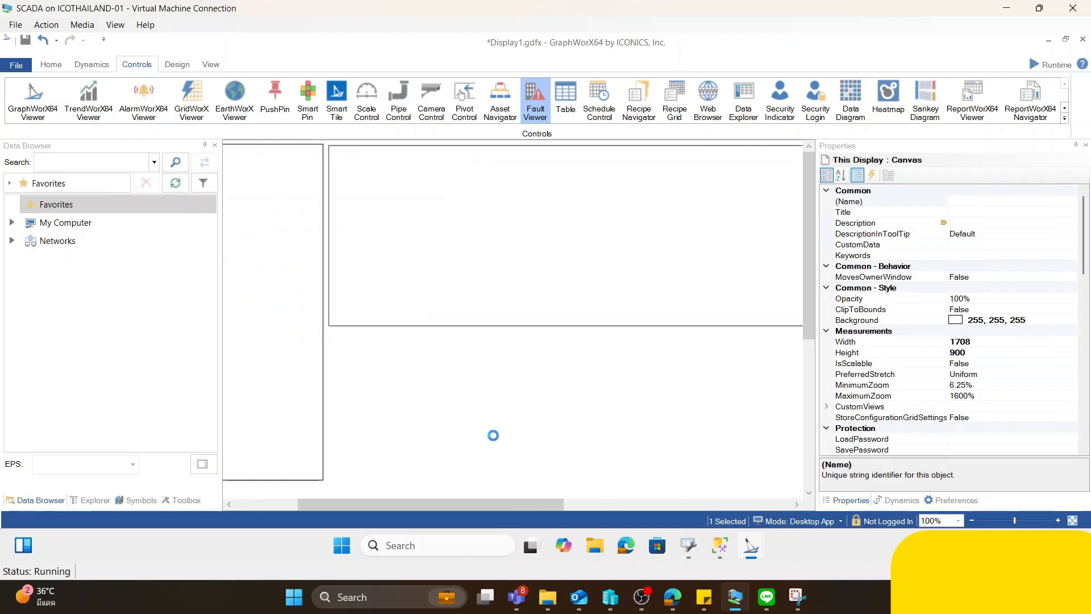
{"action": "left_click", "coordinate": [57, 120]}
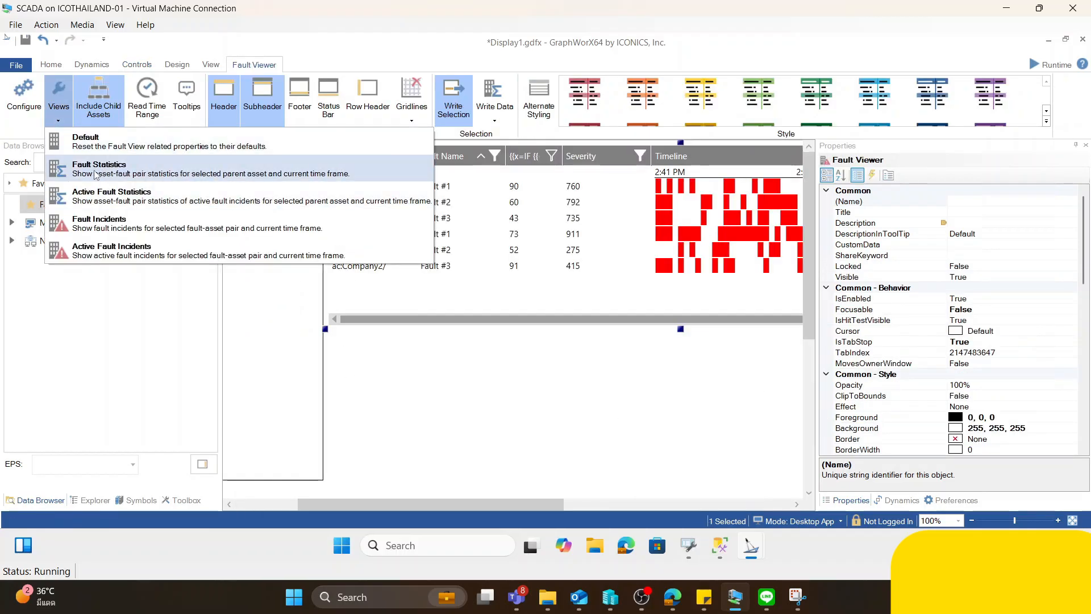
{"action": "left_click", "coordinate": [118, 173]}
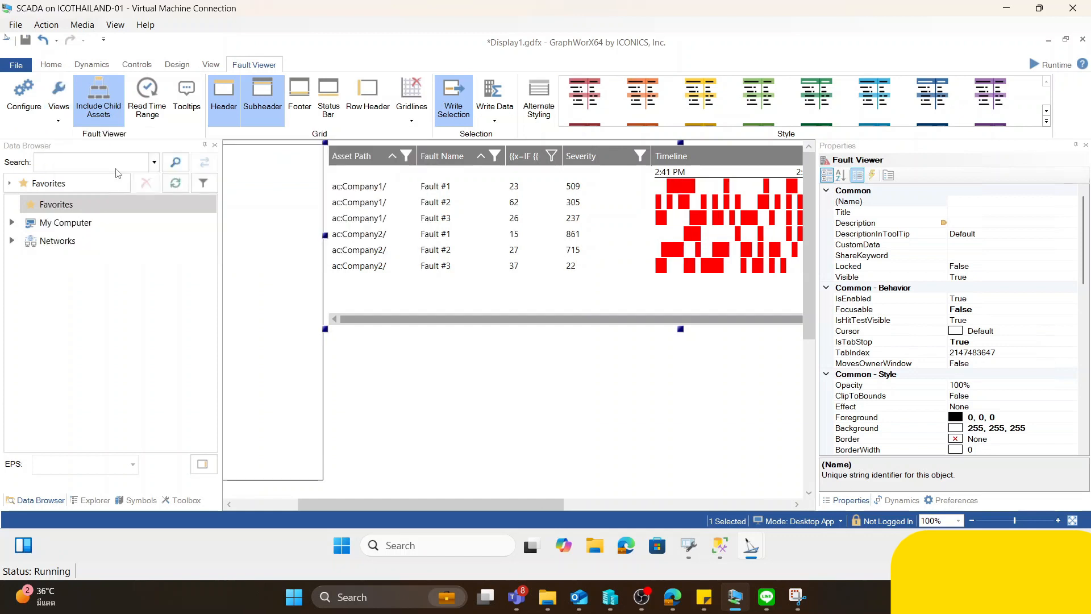
{"action": "left_click", "coordinate": [455, 376]}
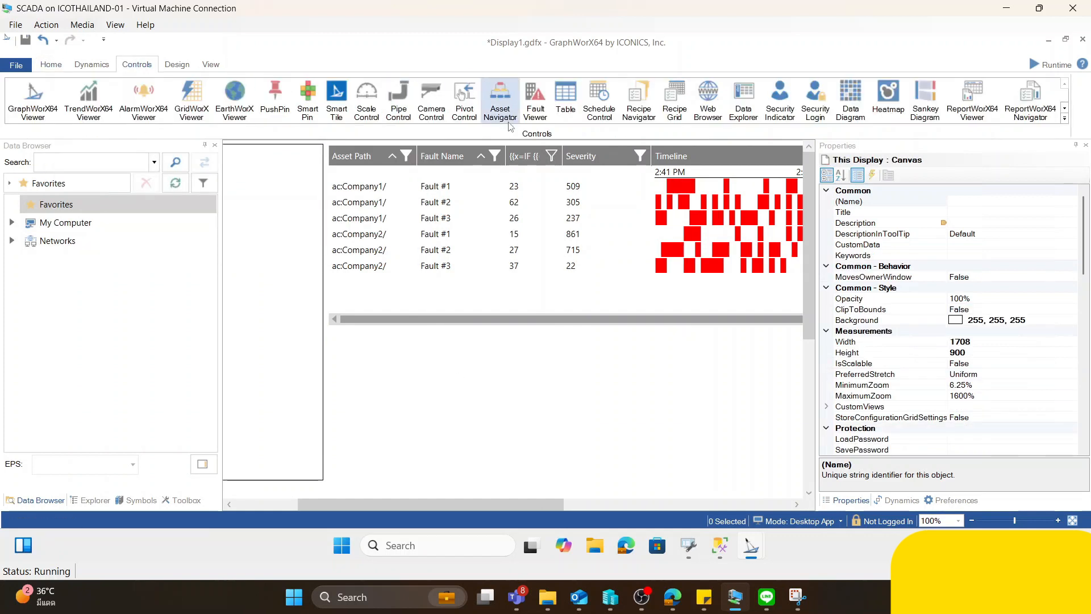
- Insert a second Fault Viewer about 1121 by 271 below the first, showing fault incidents for the selected fault-asset pair
{"action": "left_click", "coordinate": [535, 102]}
{"action": "left_click_drag", "start_coordinate": [331, 329], "coordinate": [840, 424]}
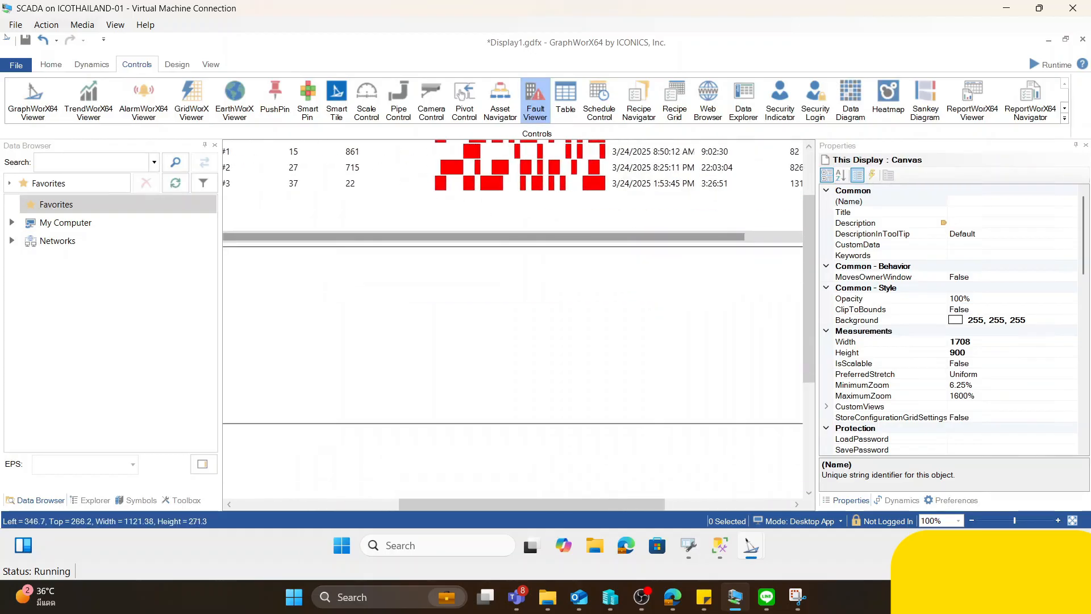
{"action": "left_click", "coordinate": [57, 98]}
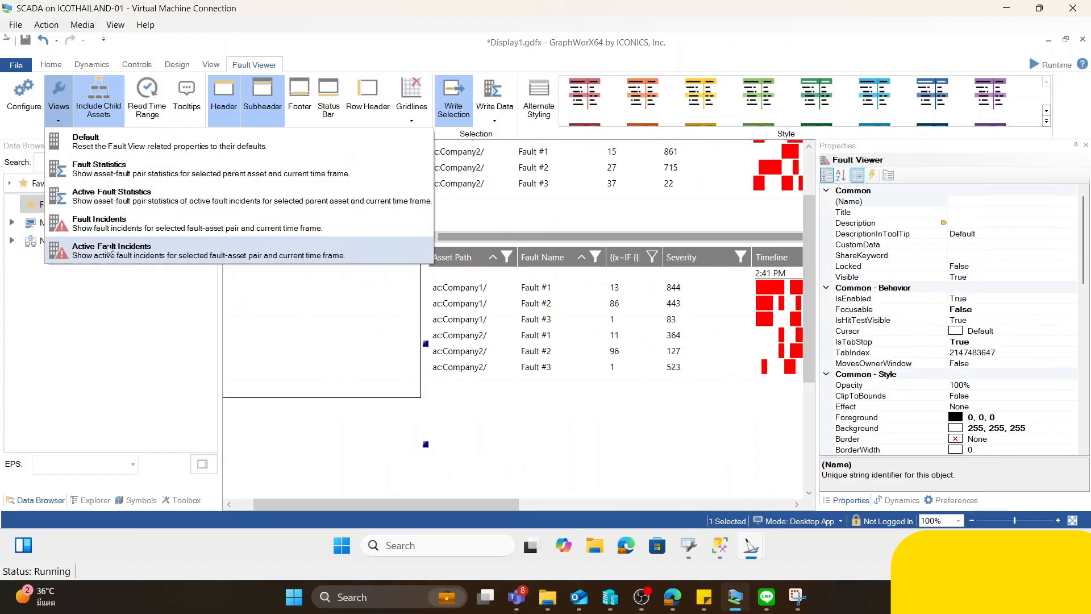
{"action": "left_click", "coordinate": [140, 254]}
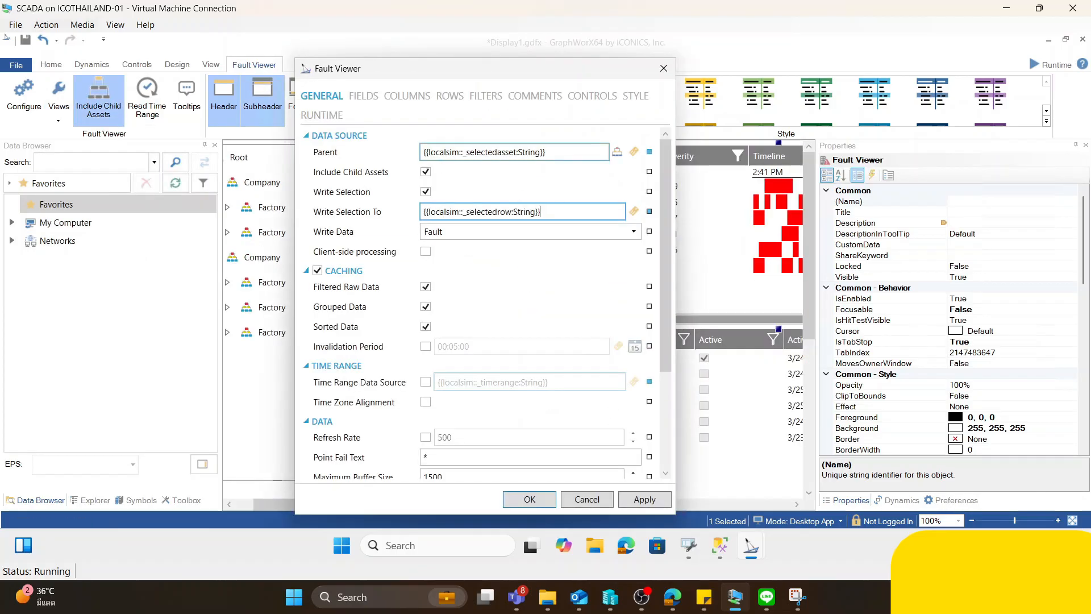
- Check the parent data source of the Fault Statistics viewer, close its settings and start the display in runtime mode
{"action": "left_click_drag", "start_coordinate": [550, 153], "coordinate": [349, 168]}
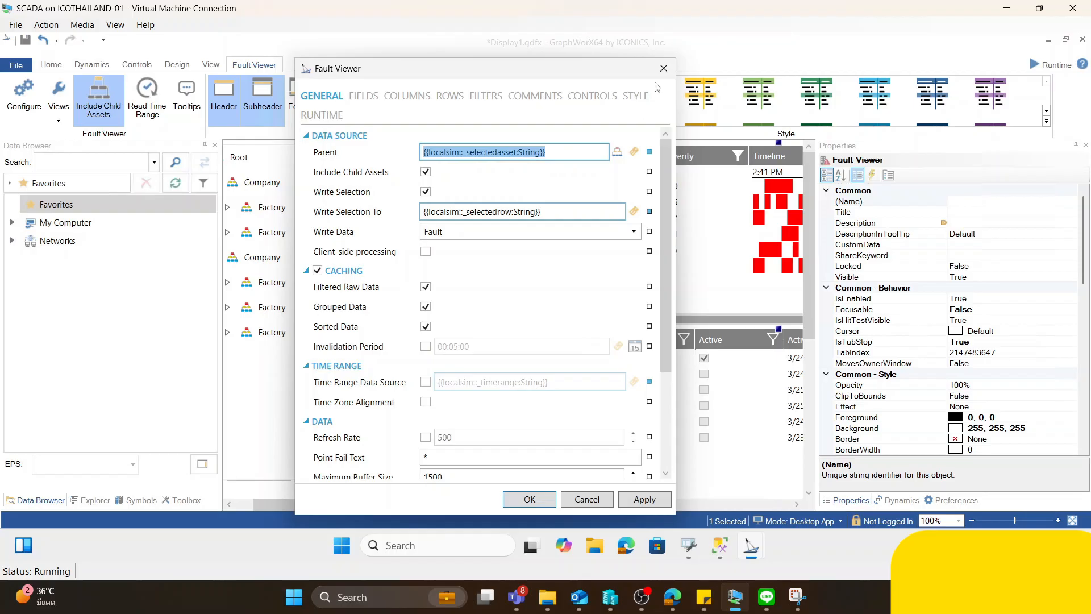
{"action": "left_click", "coordinate": [664, 68]}
{"action": "left_click", "coordinate": [1052, 64]}
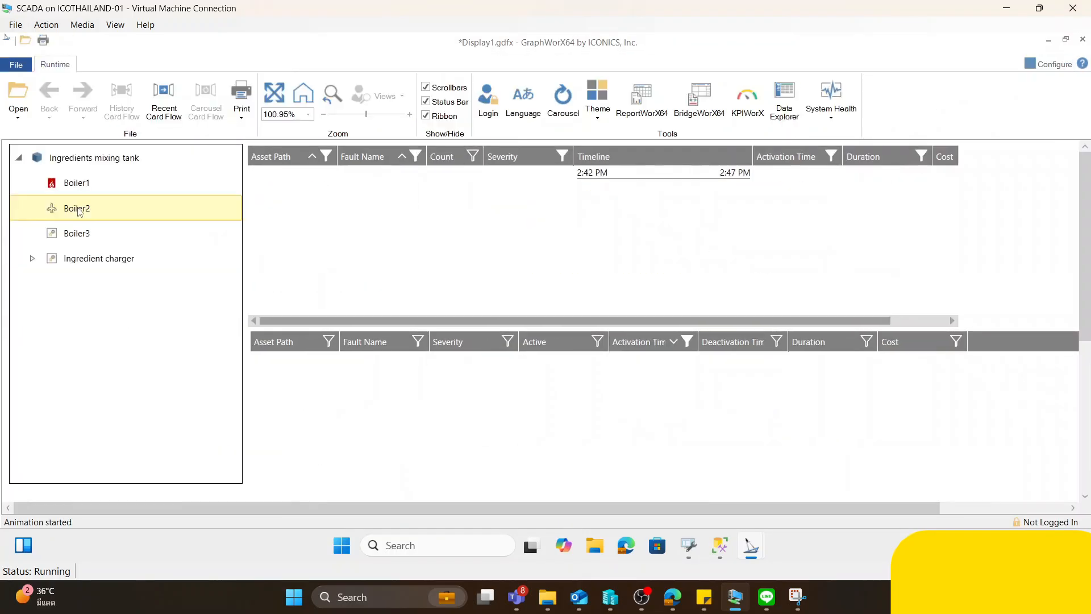
- Compare the fault statistics of the Ingredients mixing tank, Boiler1, Boiler2 and Boiler3 in the running display
{"action": "left_click", "coordinate": [94, 158]}
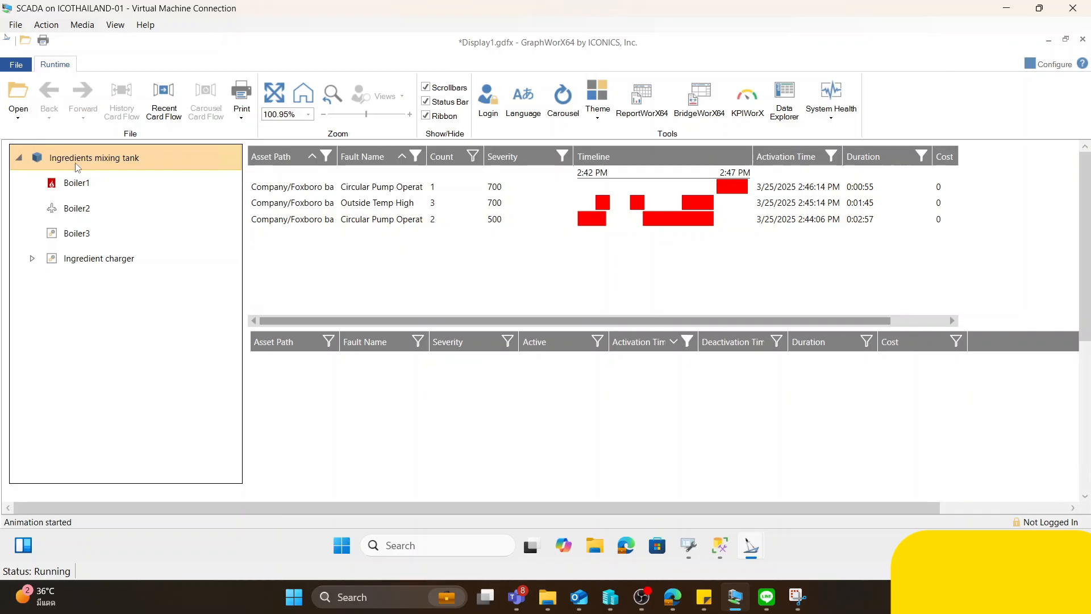
{"action": "left_click", "coordinate": [72, 186]}
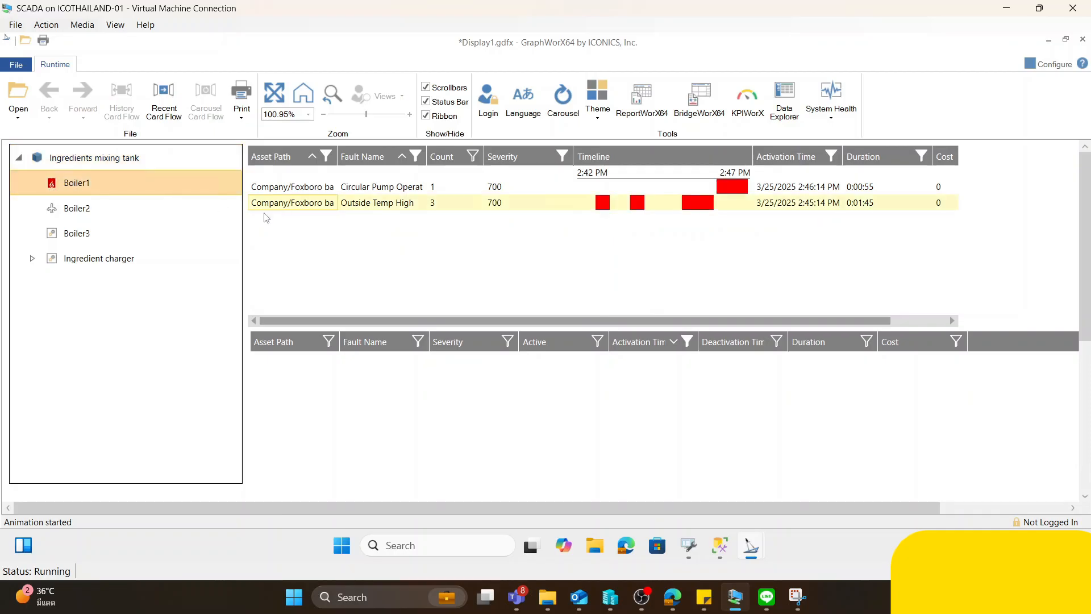
{"action": "left_click", "coordinate": [77, 211]}
{"action": "left_click", "coordinate": [77, 233]}
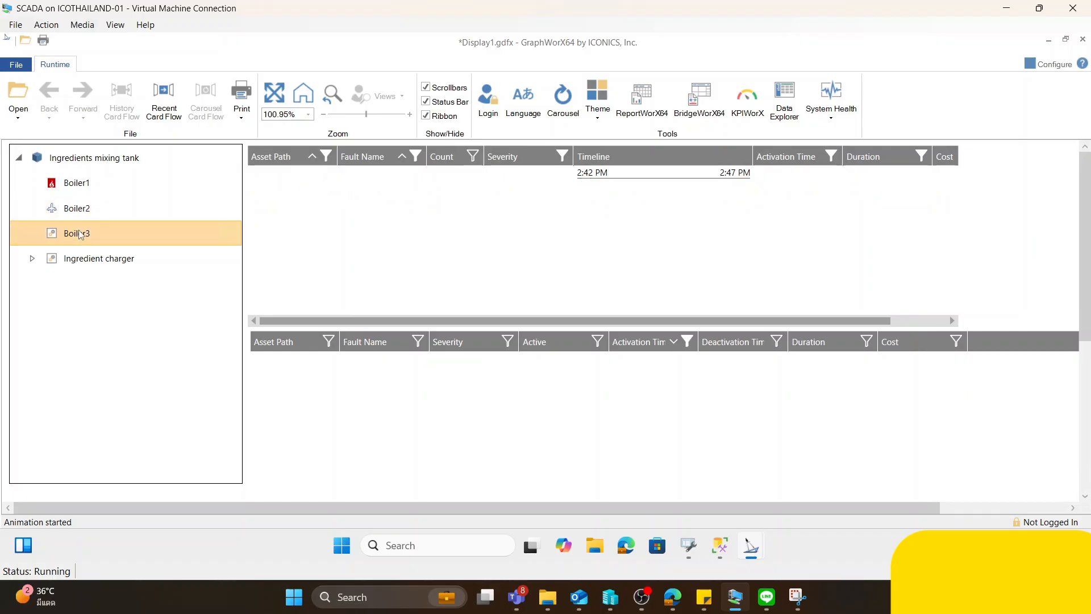
- Show Boiler1's faults and examine the individual incidents of its Outside Temp High fault
{"action": "left_click", "coordinate": [73, 182]}
{"action": "mouse_move", "coordinate": [797, 597]}
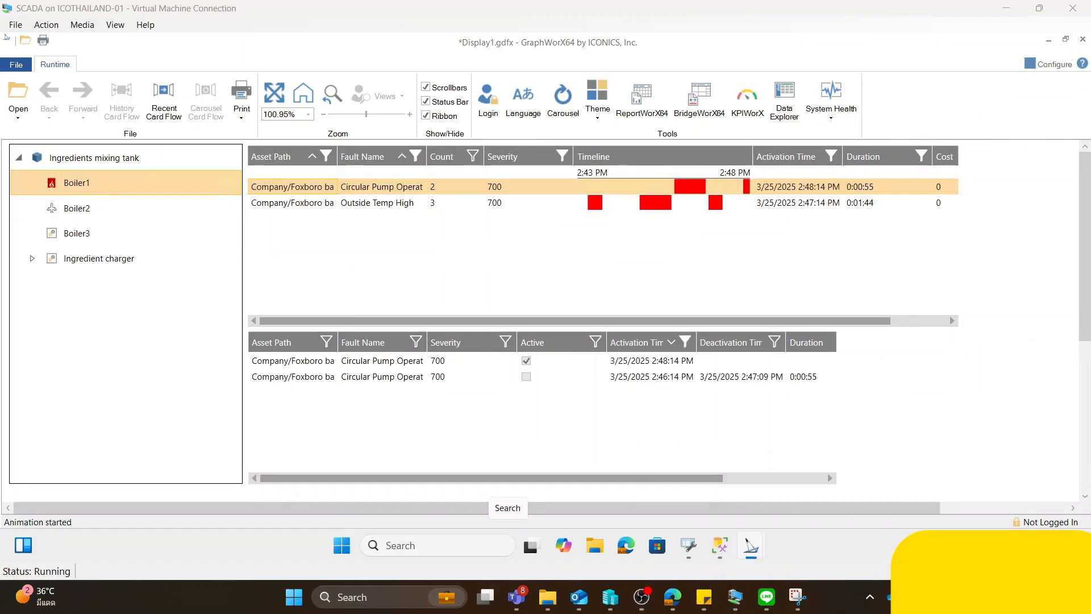
{"action": "left_click", "coordinate": [271, 203]}
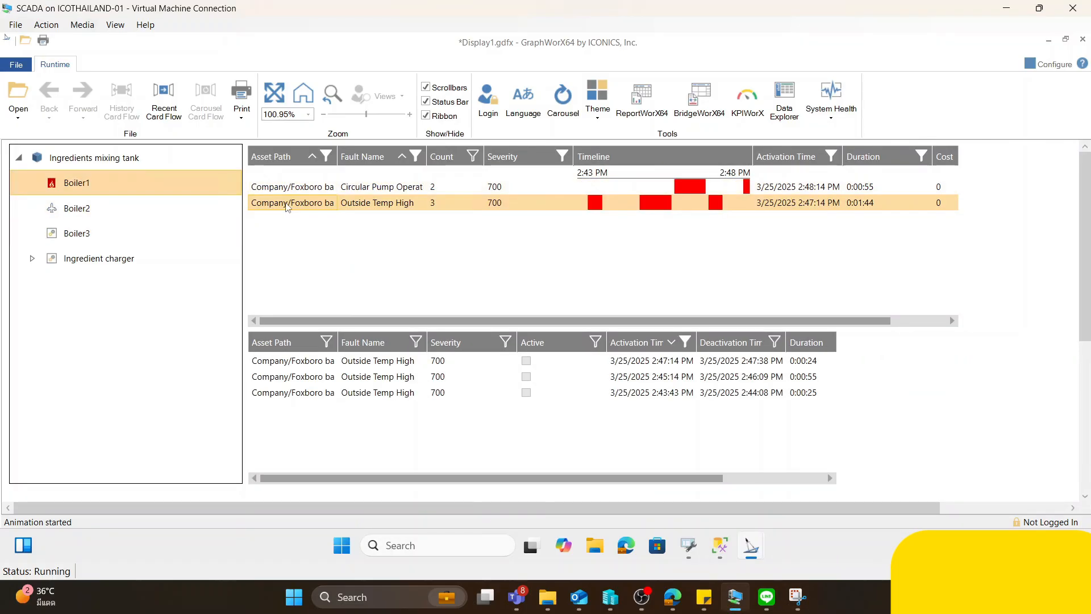
{"action": "left_click", "coordinate": [310, 364]}
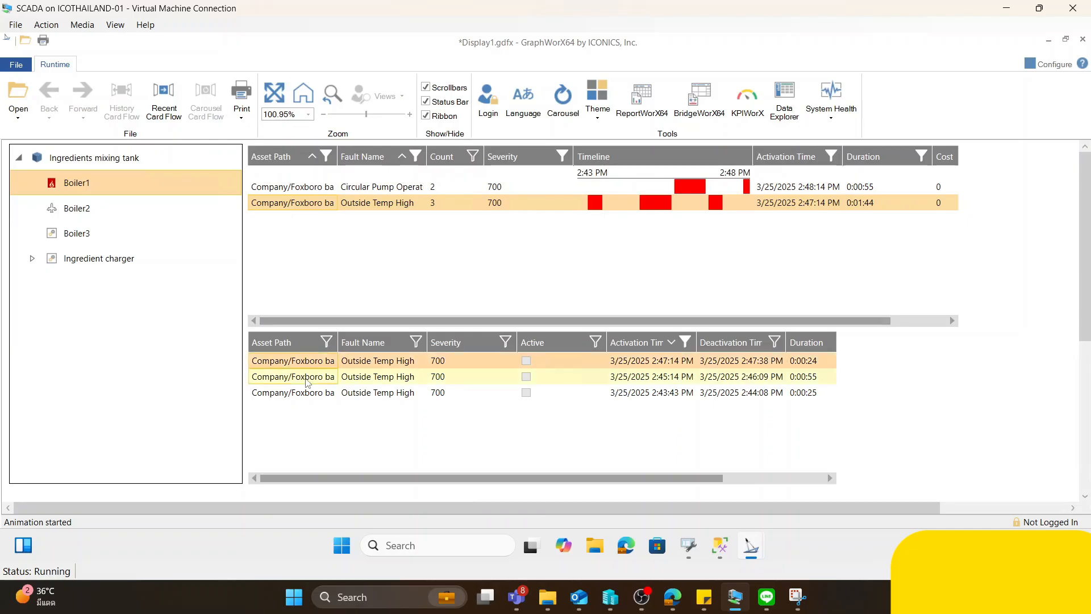
{"action": "left_click", "coordinate": [306, 379]}
{"action": "left_click", "coordinate": [302, 395]}
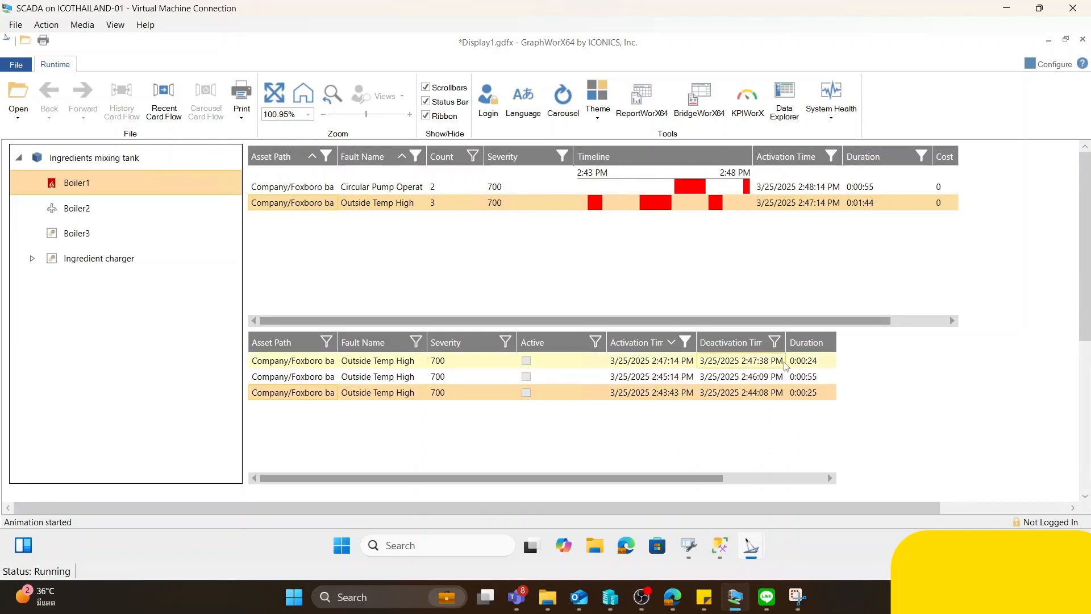
- Show Boiler2's faults and examine the incidents of its circular pump fault and its Outside Temp High fault
{"action": "left_click", "coordinate": [83, 216]}
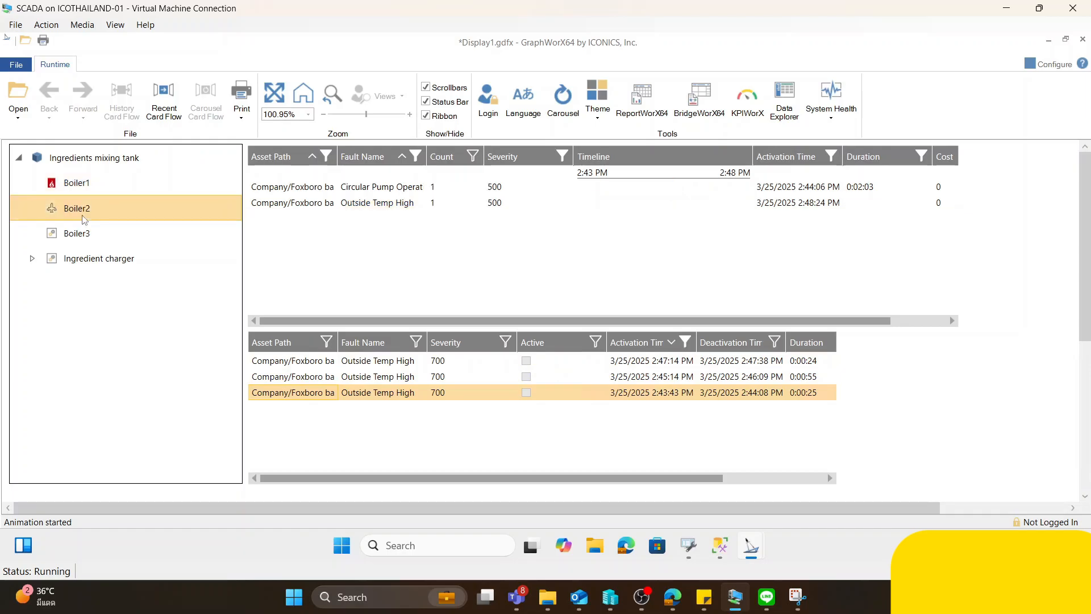
{"action": "left_click", "coordinate": [339, 190]}
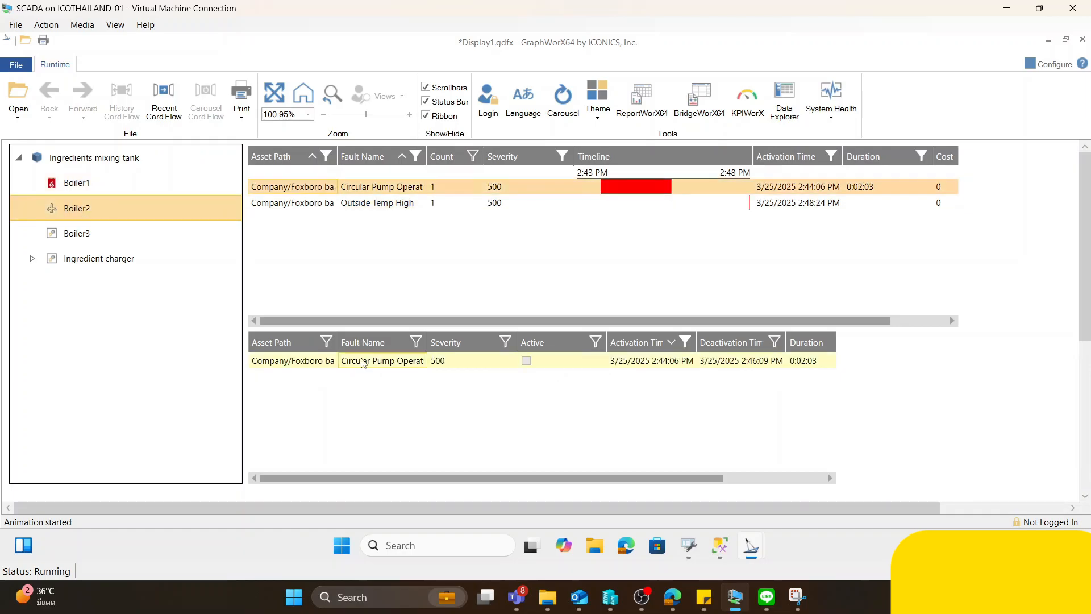
{"action": "left_click", "coordinate": [363, 362]}
{"action": "left_click", "coordinate": [354, 205]}
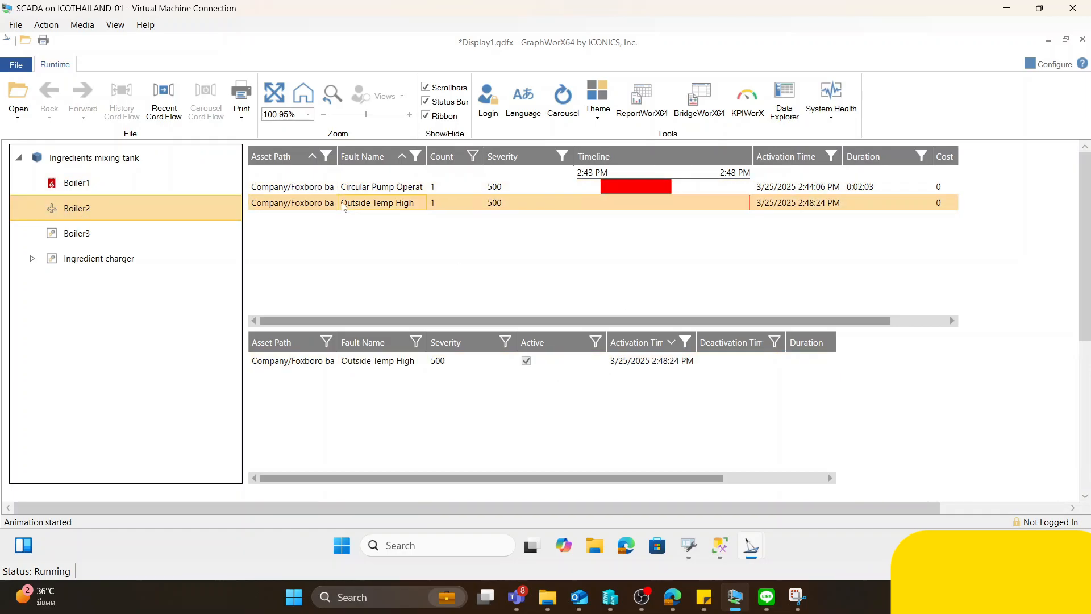
{"action": "left_click", "coordinate": [295, 364]}
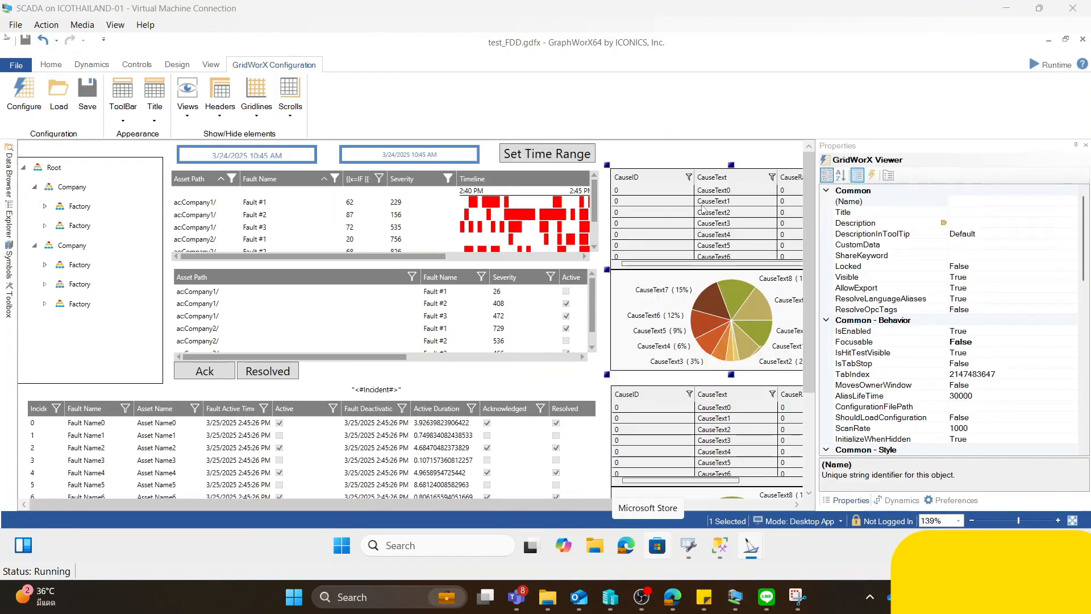
- Inspect the upper cause viewer's pie chart in the test_FDD display, including its chart type and its series data source
{"action": "left_click", "coordinate": [657, 251]}
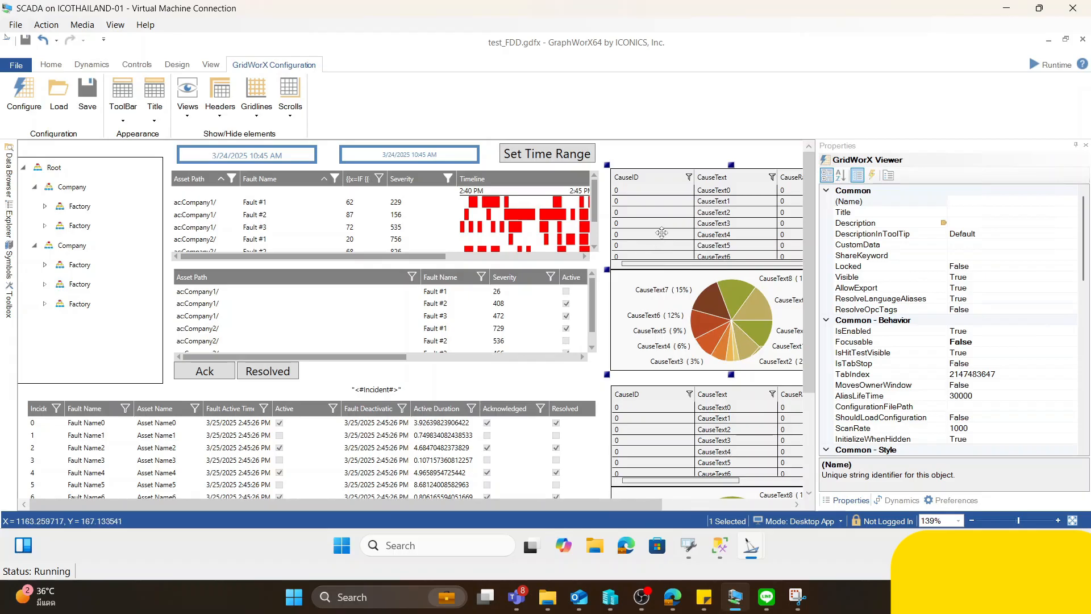
{"action": "double_click", "coordinate": [653, 240]}
{"action": "left_click", "coordinate": [379, 129]}
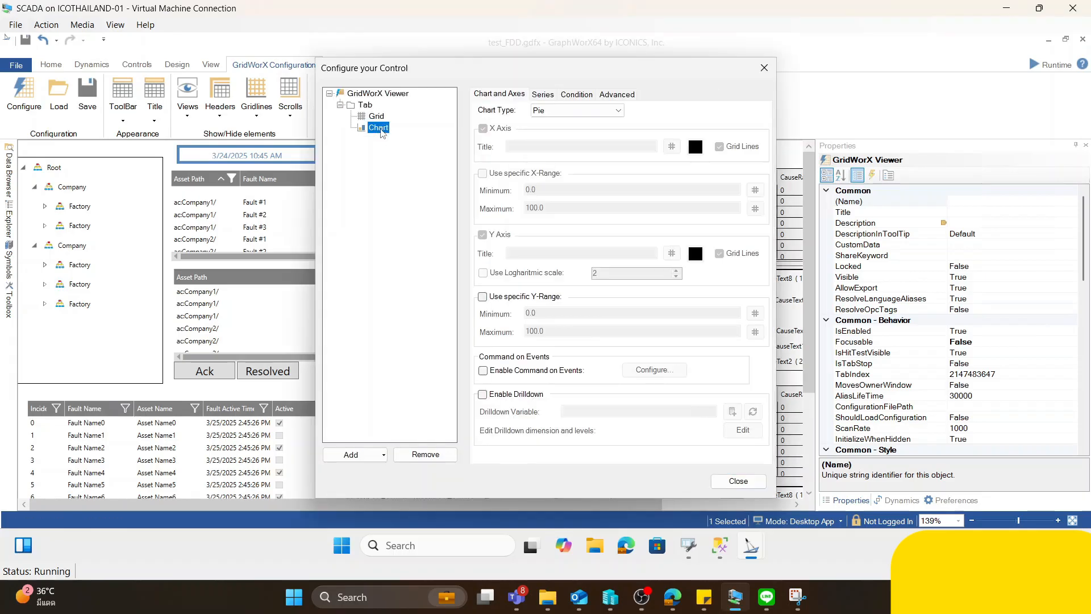
{"action": "left_click", "coordinate": [569, 110]}
{"action": "left_click", "coordinate": [570, 110]}
{"action": "left_click", "coordinate": [542, 94]}
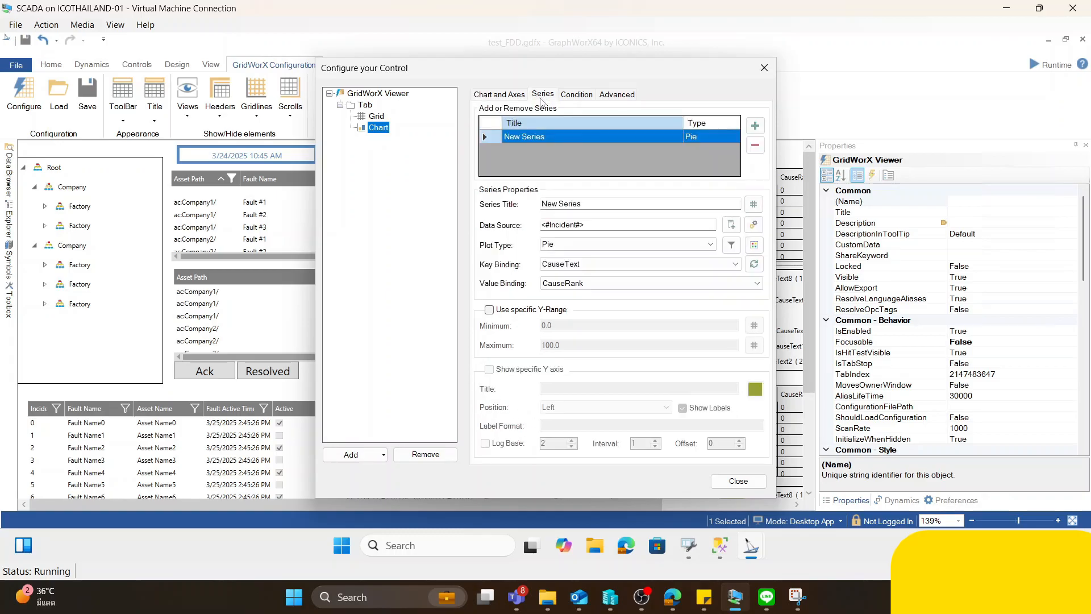
{"action": "left_click_drag", "start_coordinate": [604, 226], "coordinate": [529, 285]}
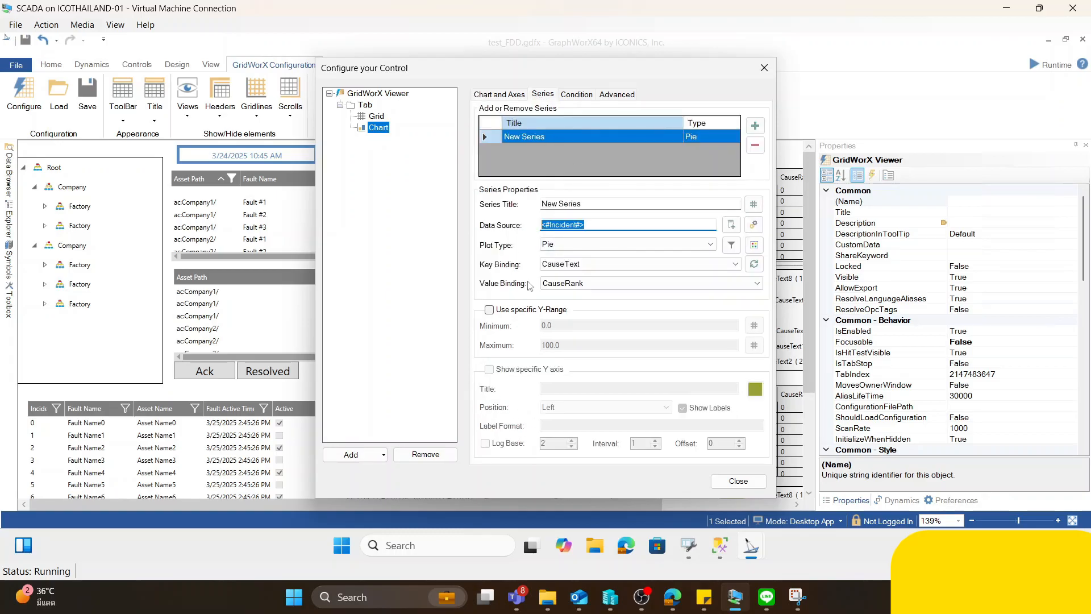
{"action": "left_click", "coordinate": [594, 225]}
{"action": "left_click_drag", "start_coordinate": [594, 225], "coordinate": [528, 230]}
- Check the data tag behind the cause viewer's grid and close its configuration
{"action": "left_click", "coordinate": [374, 117]}
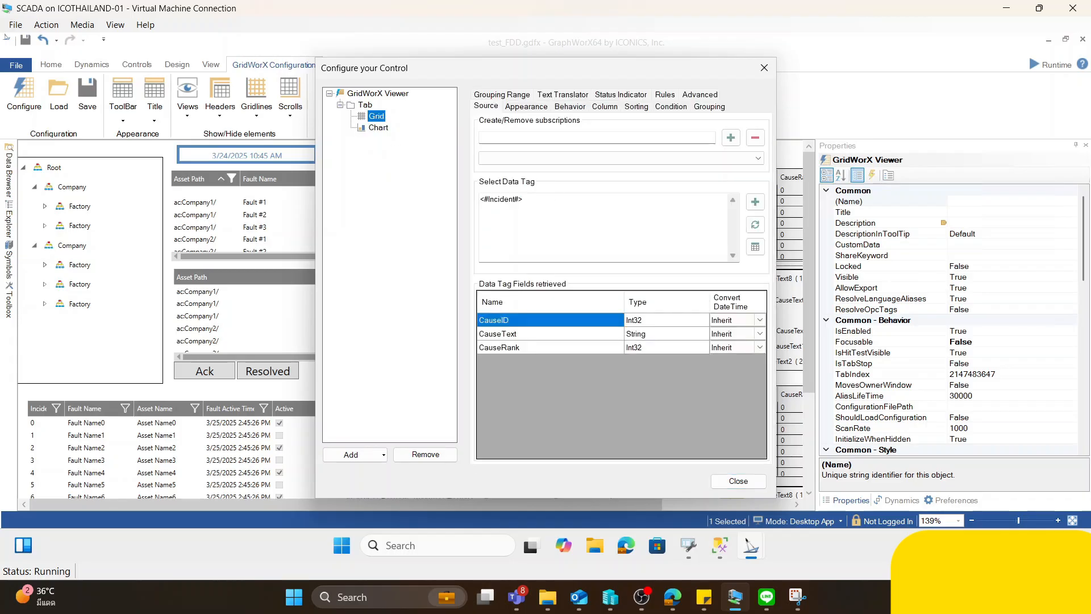
{"action": "left_click_drag", "start_coordinate": [560, 206], "coordinate": [407, 210]}
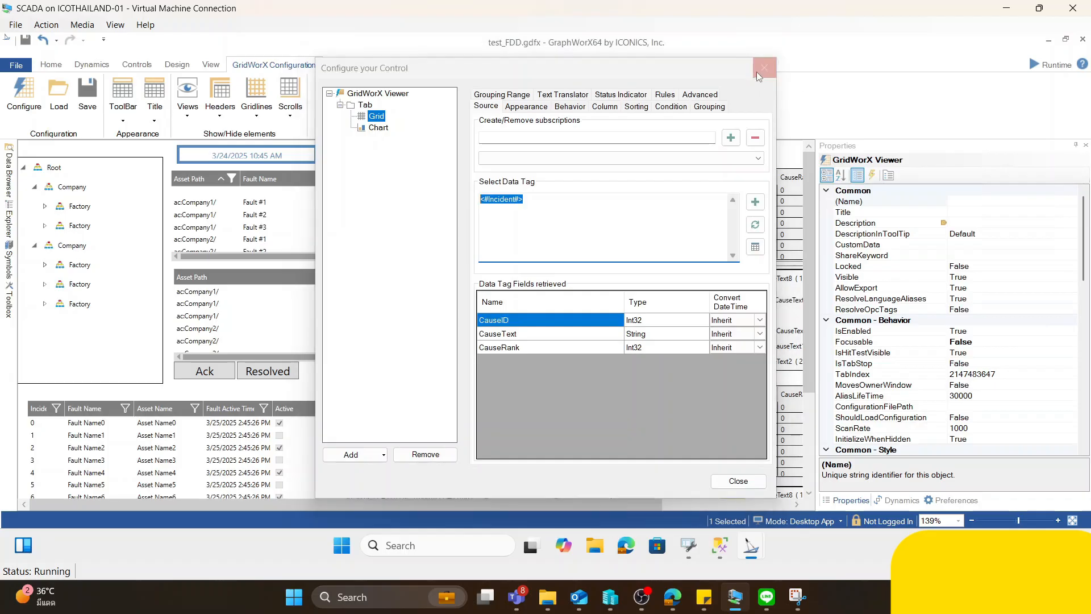
{"action": "left_click", "coordinate": [763, 68]}
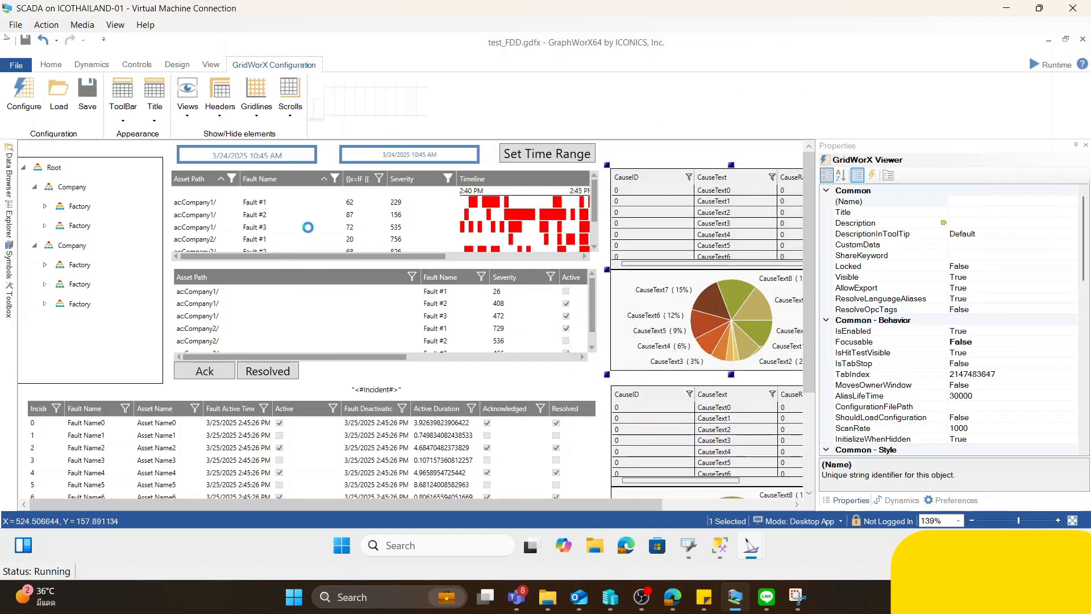
- Review the general data source settings of the fault statistics viewer and the MyIncidents viewer
{"action": "left_click", "coordinate": [306, 225]}
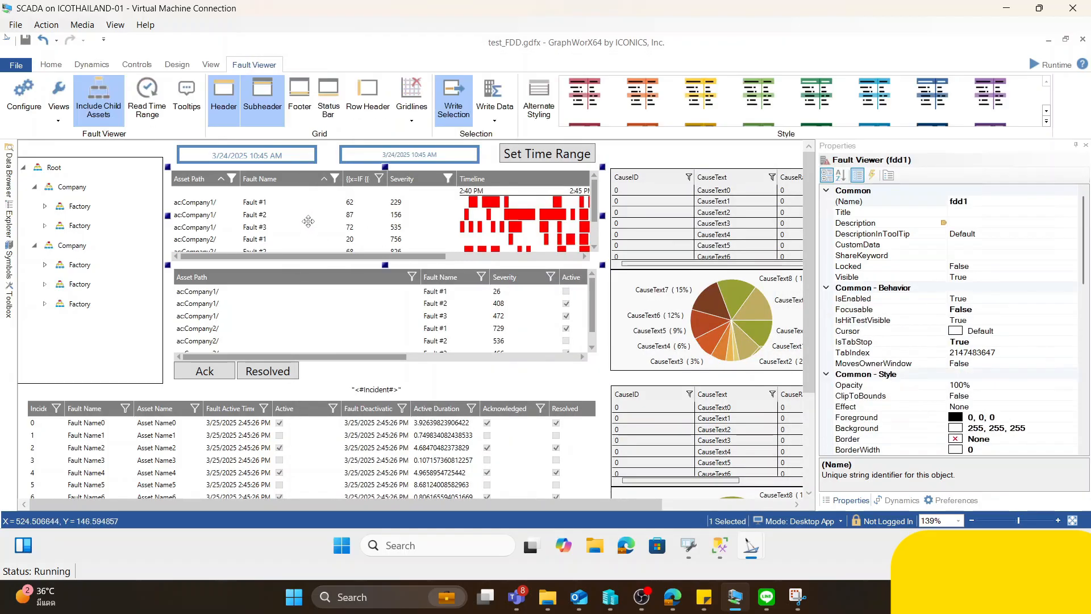
{"action": "double_click", "coordinate": [307, 217]}
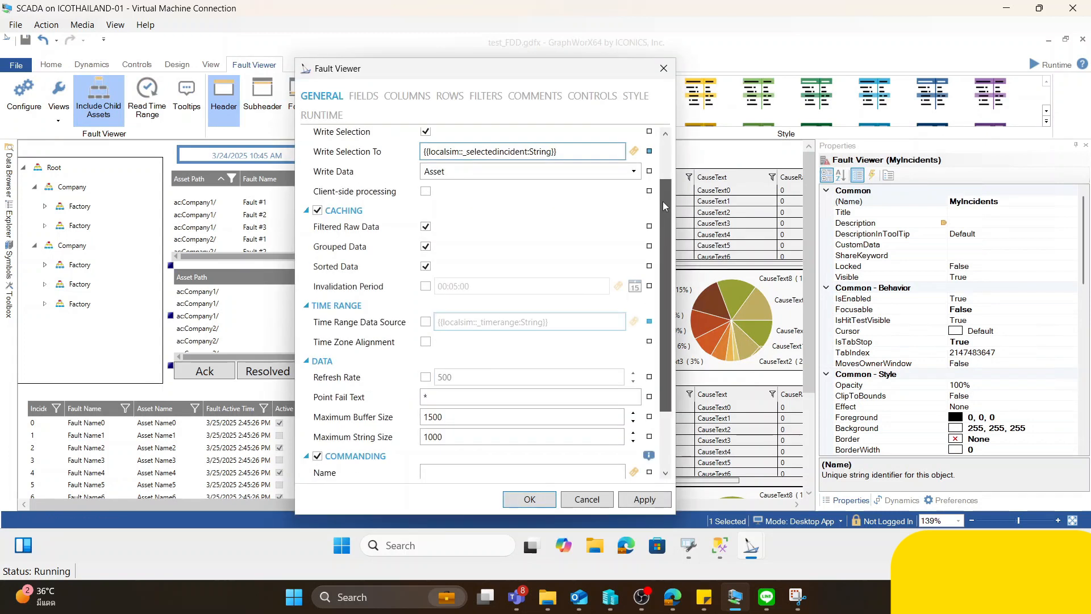
{"action": "scroll", "coordinate": [498, 183], "scroll_direction": "down", "scroll_amount": 1}
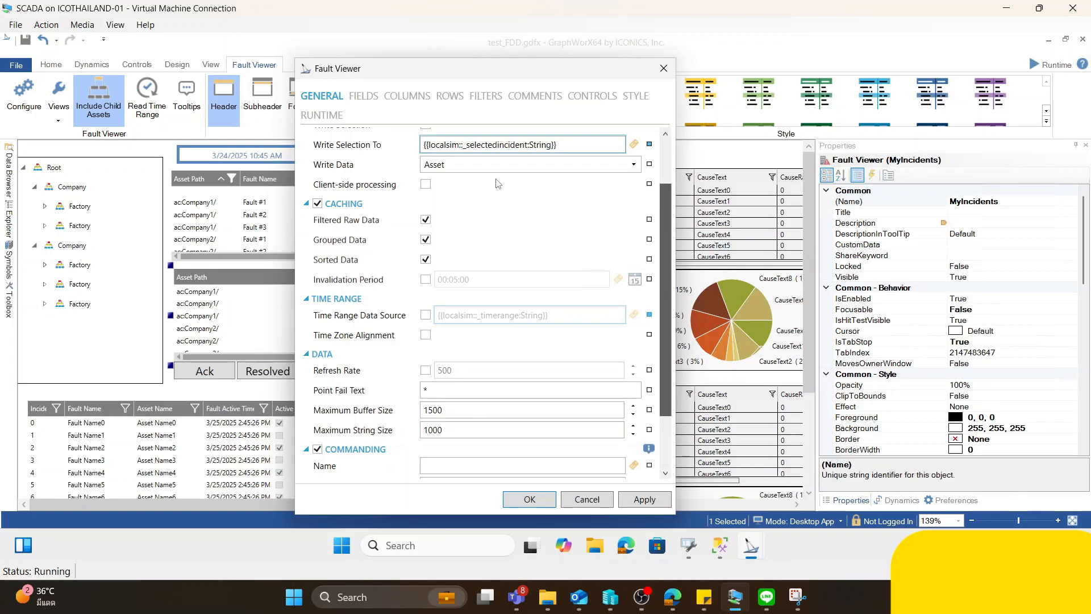
- Examine the Set Global Aliases command that the MyIncidents viewer runs on its Row Click event, including its target
{"action": "left_click", "coordinate": [321, 115]}
{"action": "left_click_drag", "start_coordinate": [664, 258], "coordinate": [664, 371]}
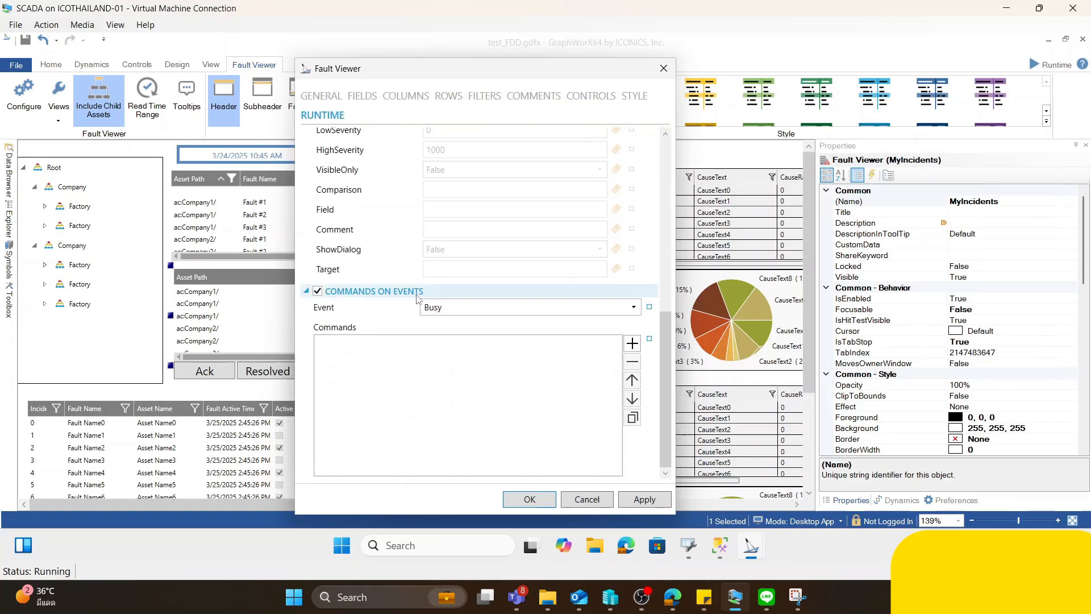
{"action": "left_click", "coordinate": [530, 310]}
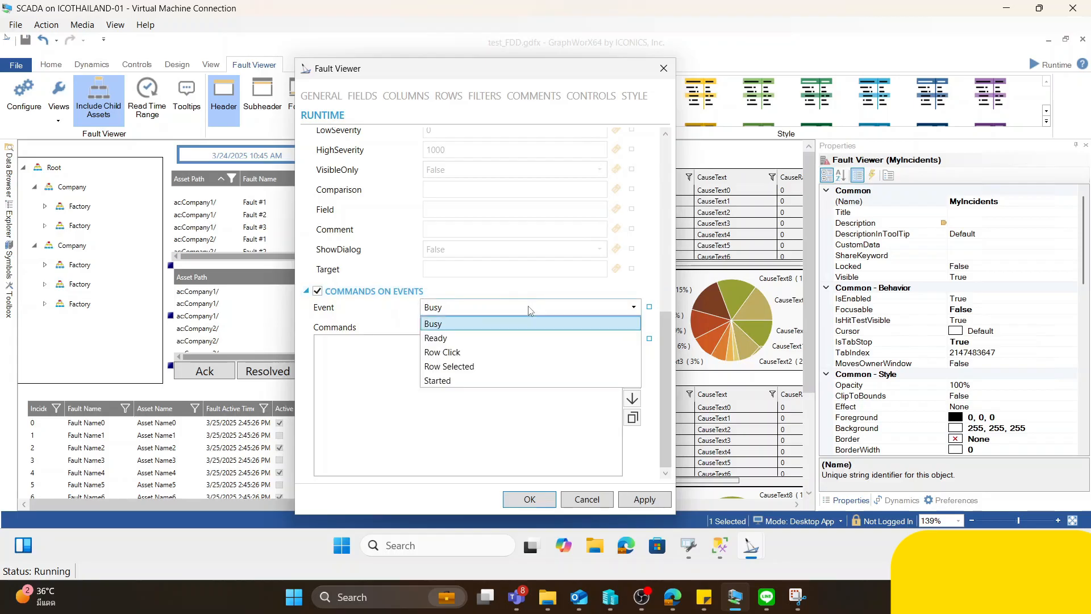
{"action": "left_click", "coordinate": [562, 354]}
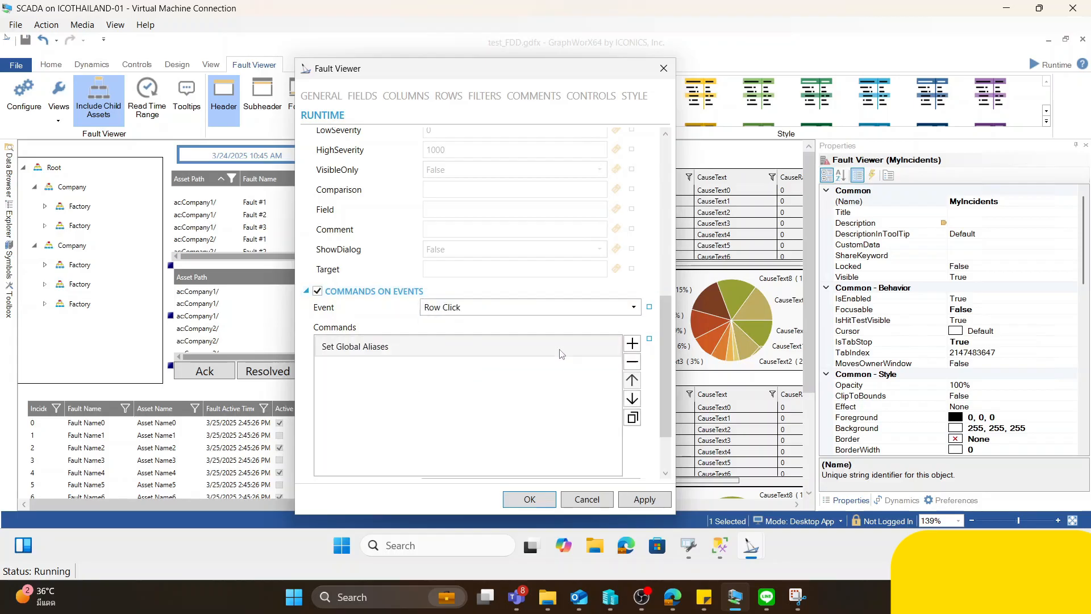
{"action": "left_click", "coordinate": [417, 339]}
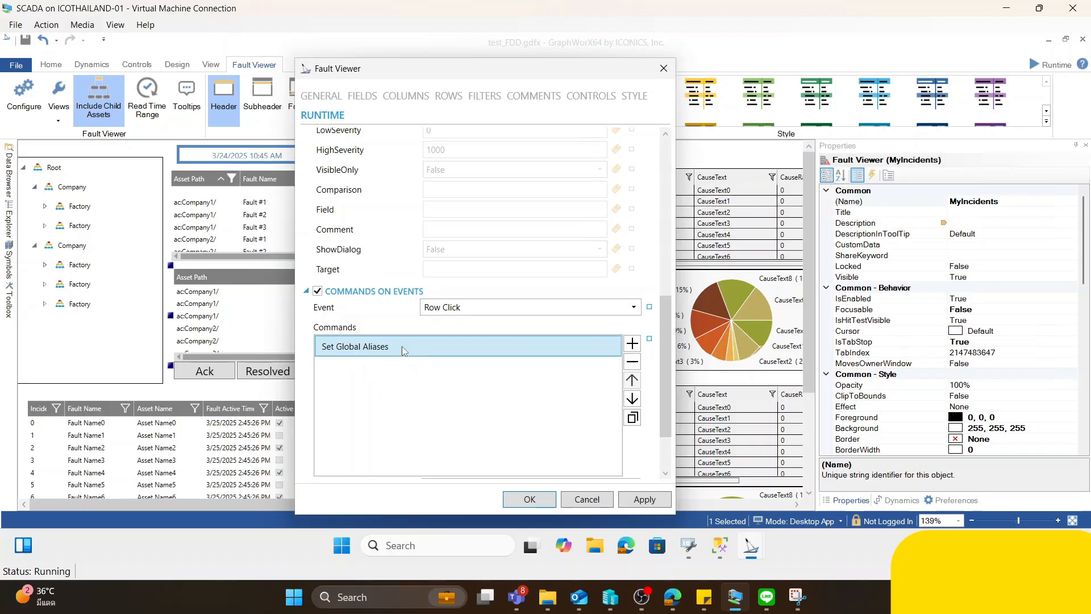
{"action": "scroll", "coordinate": [666, 431], "scroll_direction": "down", "scroll_amount": 2}
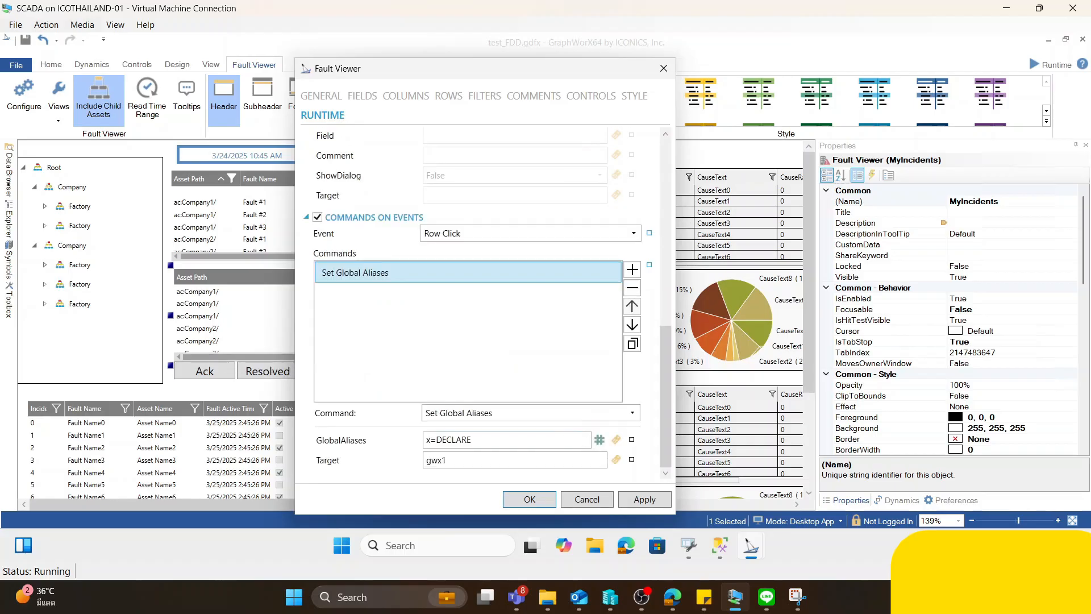
{"action": "left_click_drag", "start_coordinate": [523, 458], "coordinate": [378, 456]}
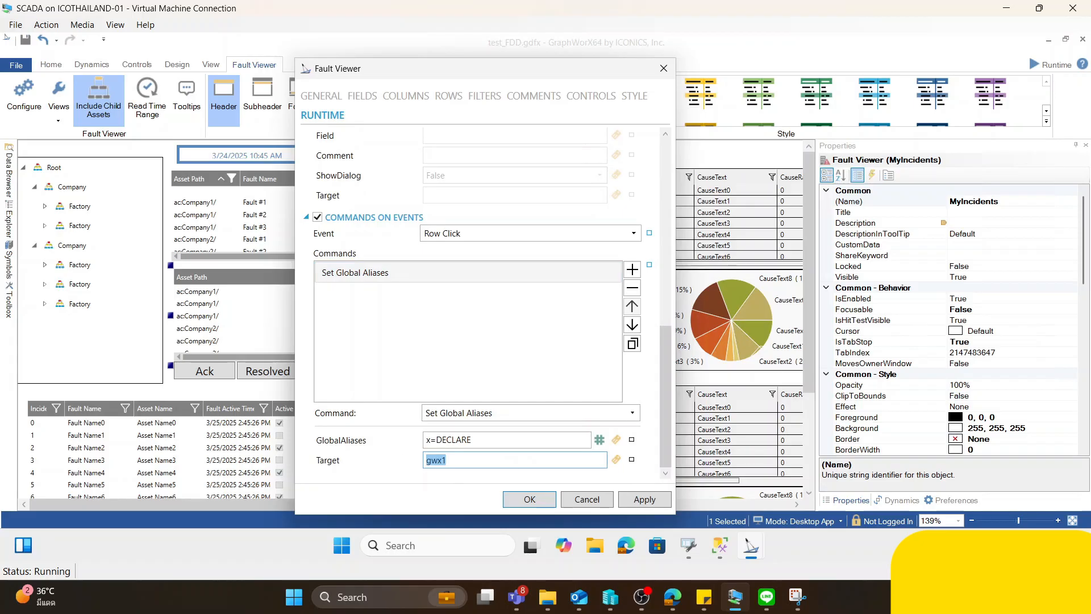
- Open the GlobalAliases expression, break its long SET line before the FaultName field and examine the AssetPath input
{"action": "left_click", "coordinate": [616, 441]}
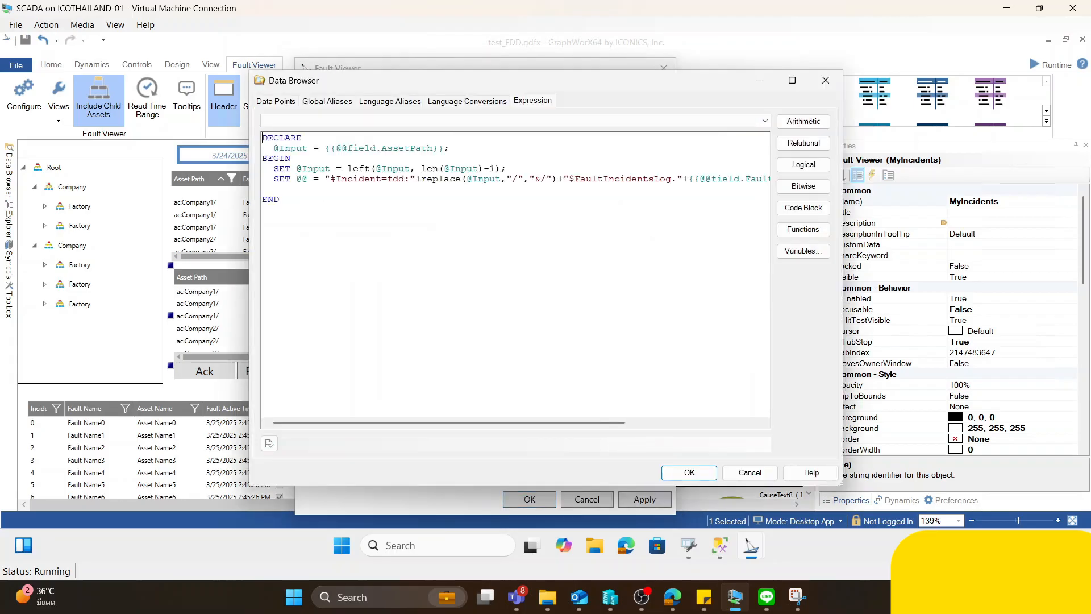
{"action": "key", "text": "Return"}
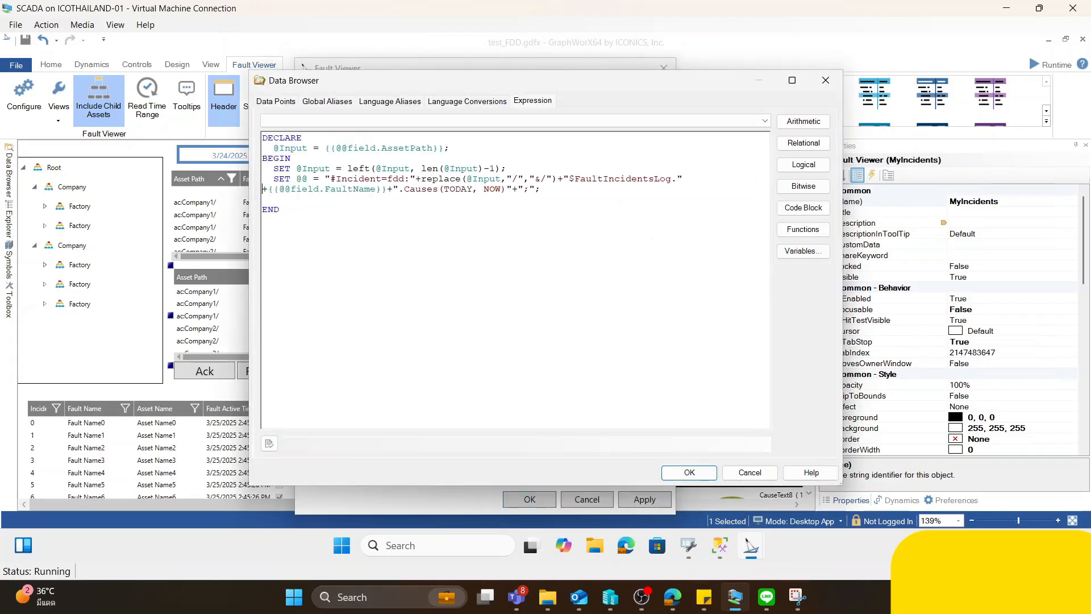
{"action": "left_click_drag", "start_coordinate": [445, 147], "coordinate": [325, 148]}
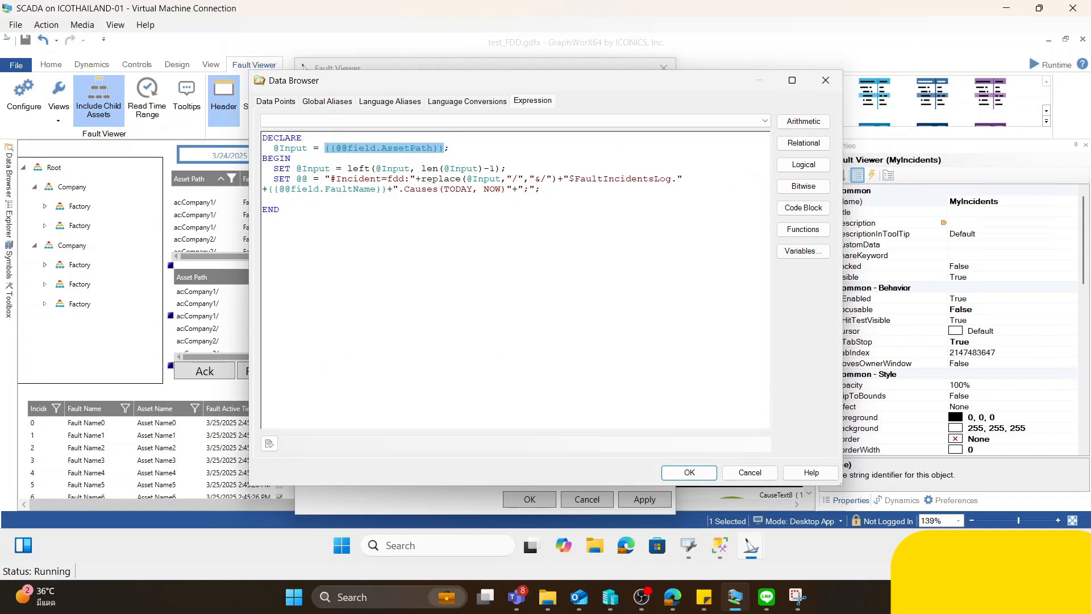
{"action": "left_click", "coordinate": [450, 147]}
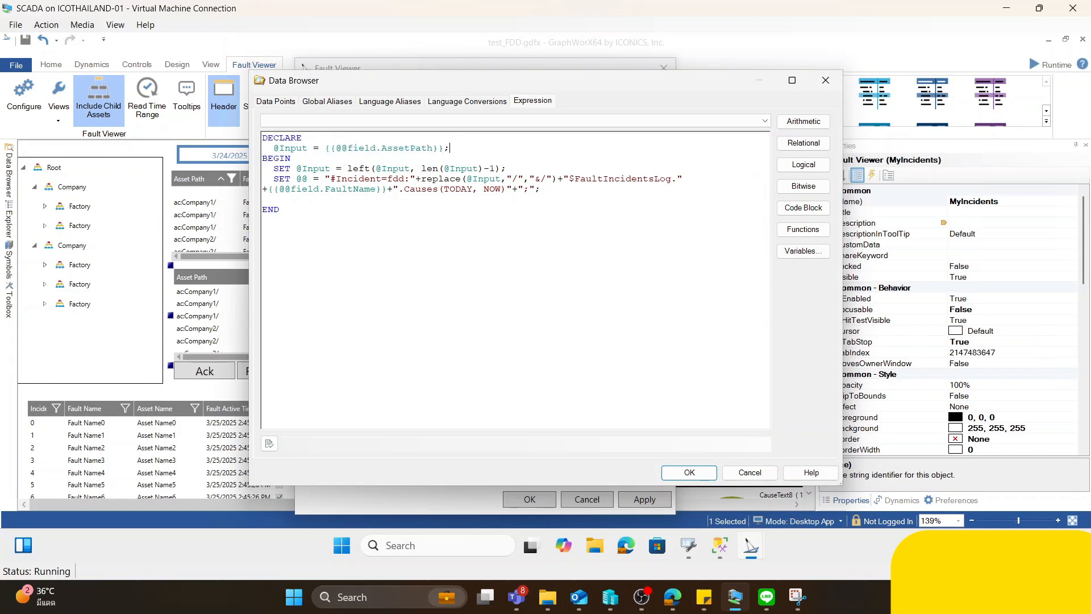
{"action": "left_click_drag", "start_coordinate": [445, 148], "coordinate": [320, 148]}
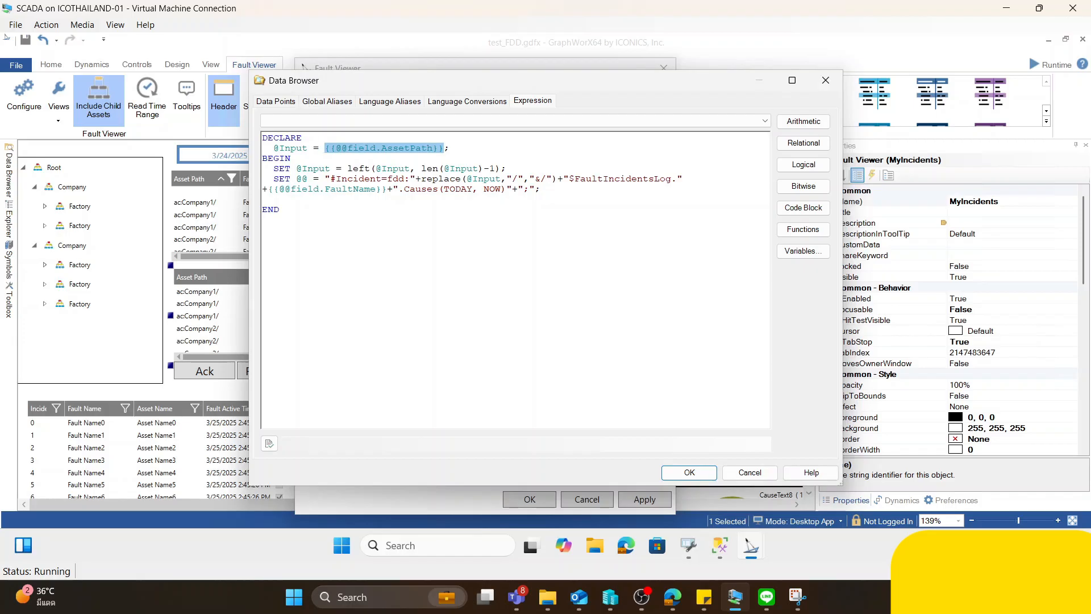
- Browse the context variables available to the expression, such as AssetPath and Severity, and leave without inserting one
{"action": "left_click", "coordinate": [807, 257]}
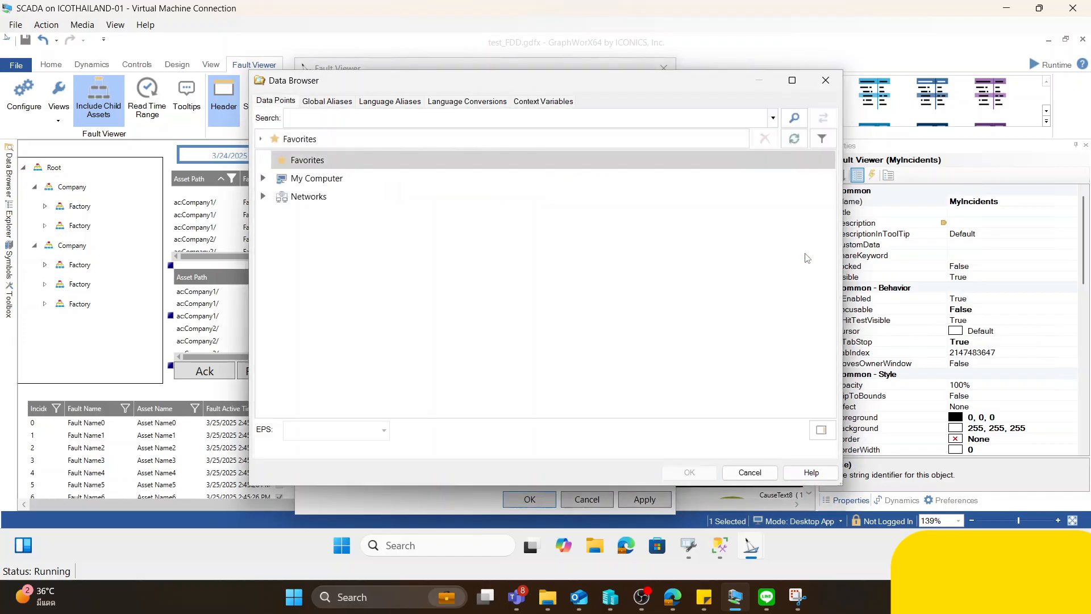
{"action": "left_click", "coordinate": [560, 108]}
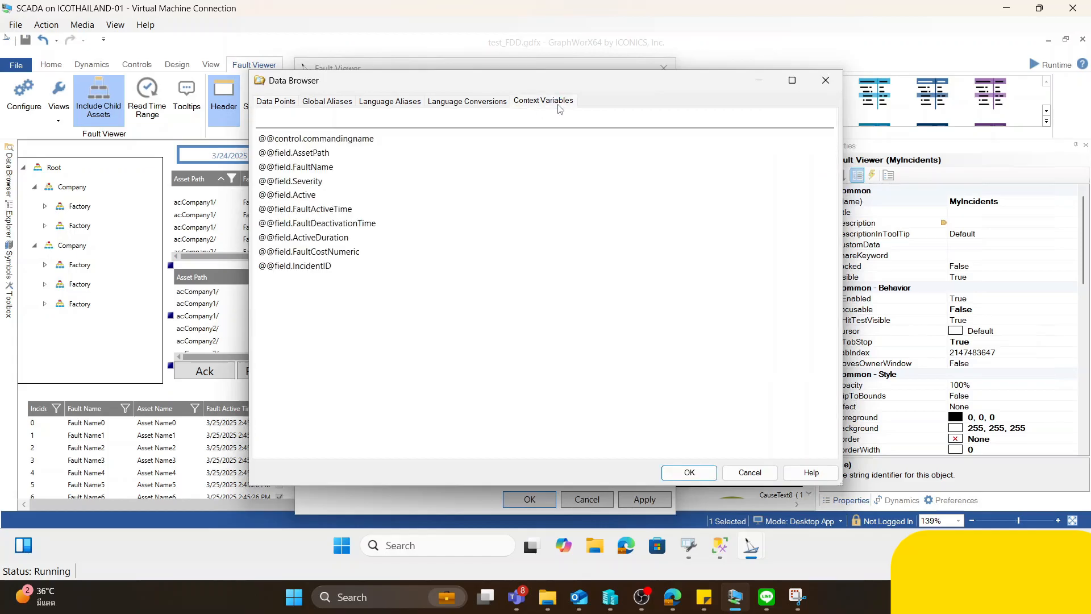
{"action": "left_click", "coordinate": [318, 153]}
{"action": "left_click", "coordinate": [316, 180]}
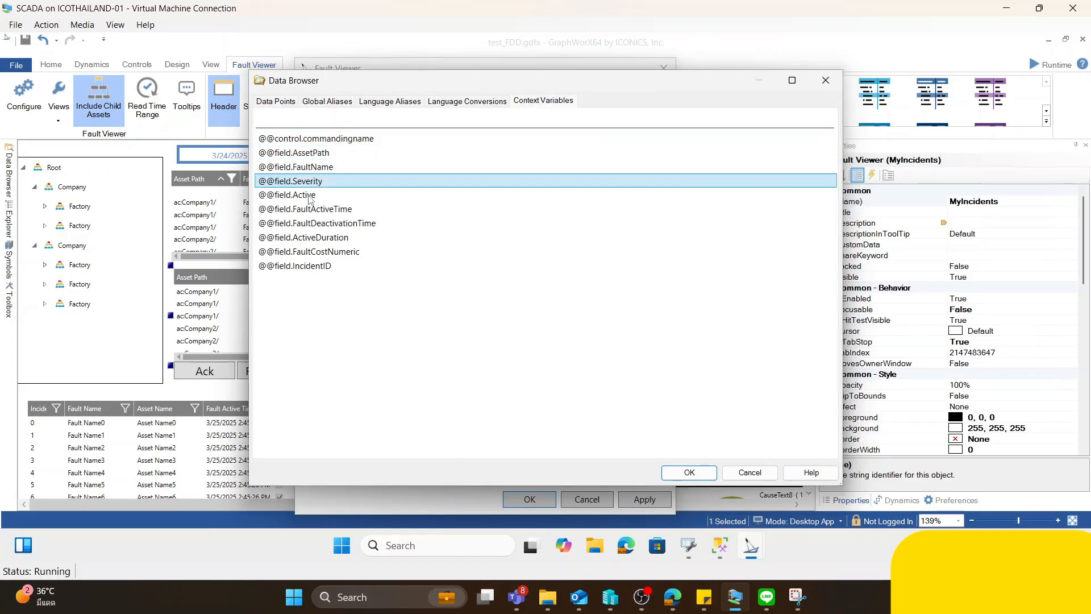
{"action": "left_click", "coordinate": [824, 79]}
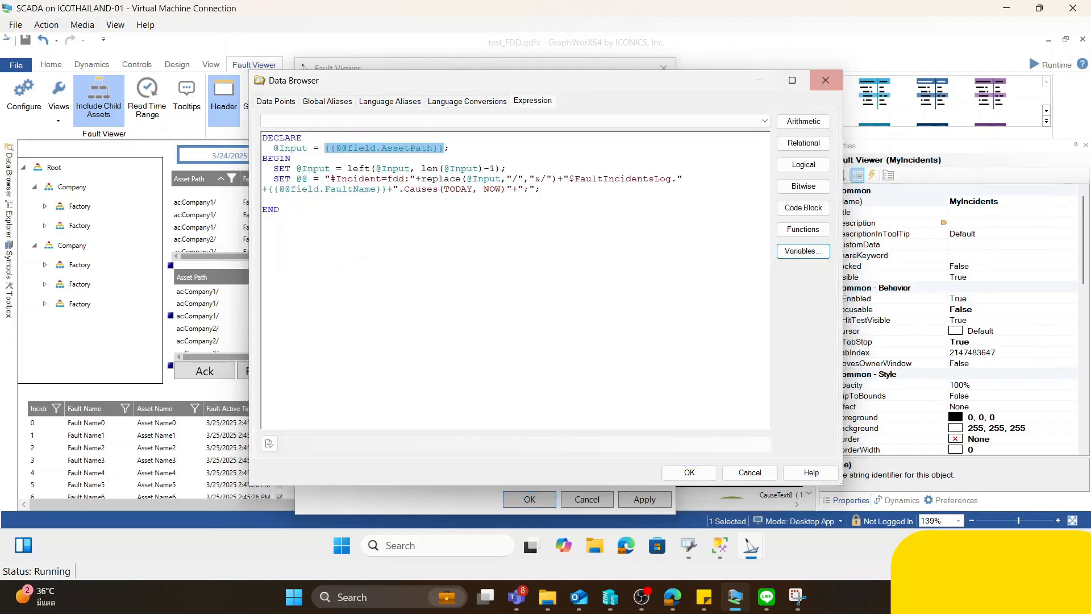
- Examine how the expression builds the #Incident alias with Causes(TODAY, NOW), accept it and close the viewer's settings
{"action": "left_click_drag", "start_coordinate": [445, 148], "coordinate": [325, 148]}
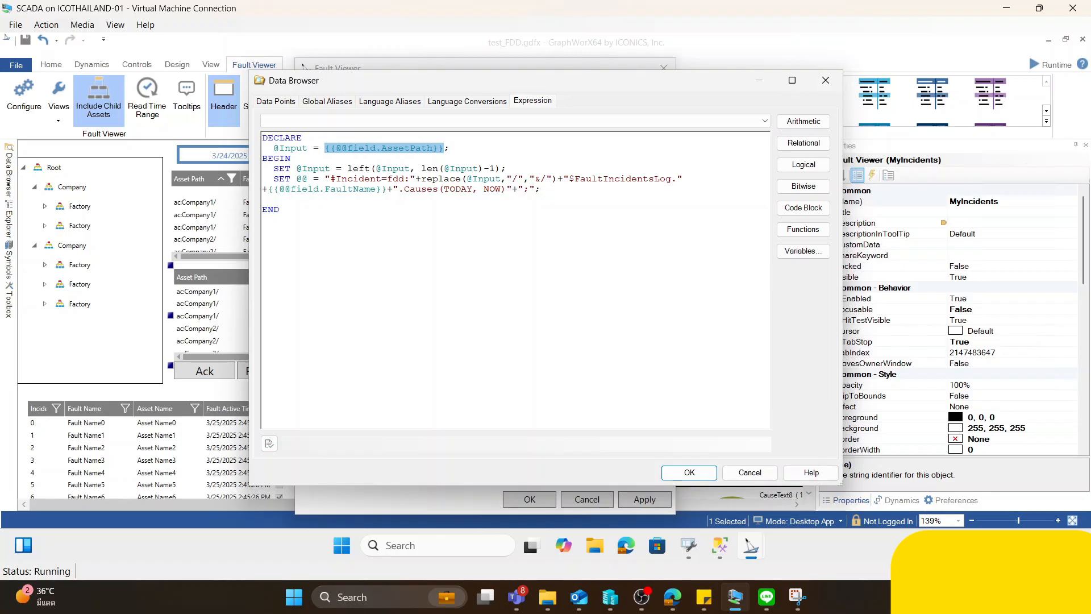
{"action": "left_click_drag", "start_coordinate": [331, 178], "coordinate": [489, 189]}
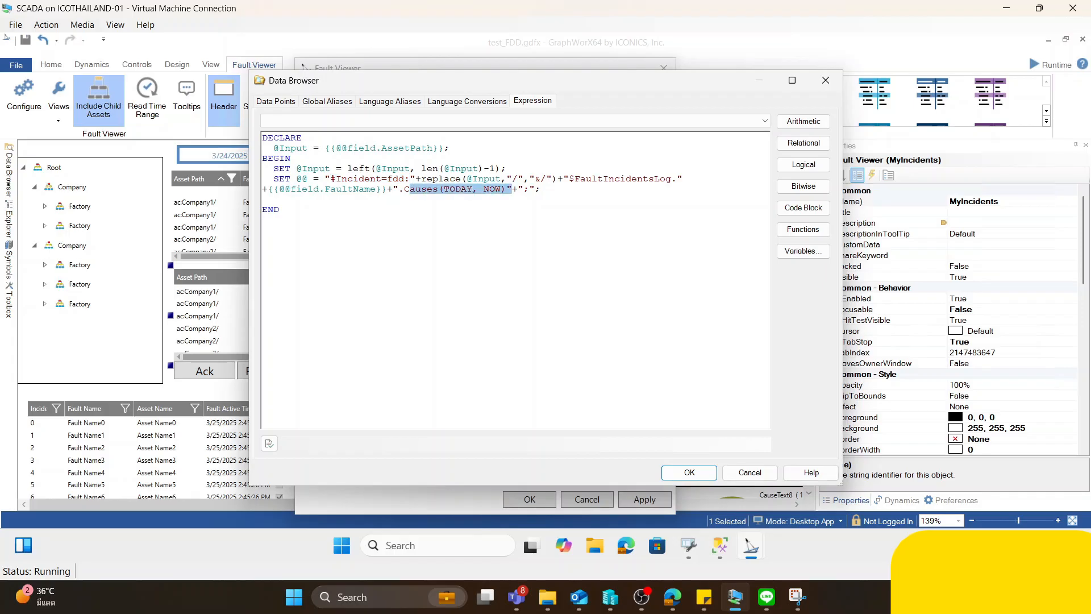
{"action": "left_click", "coordinate": [688, 472]}
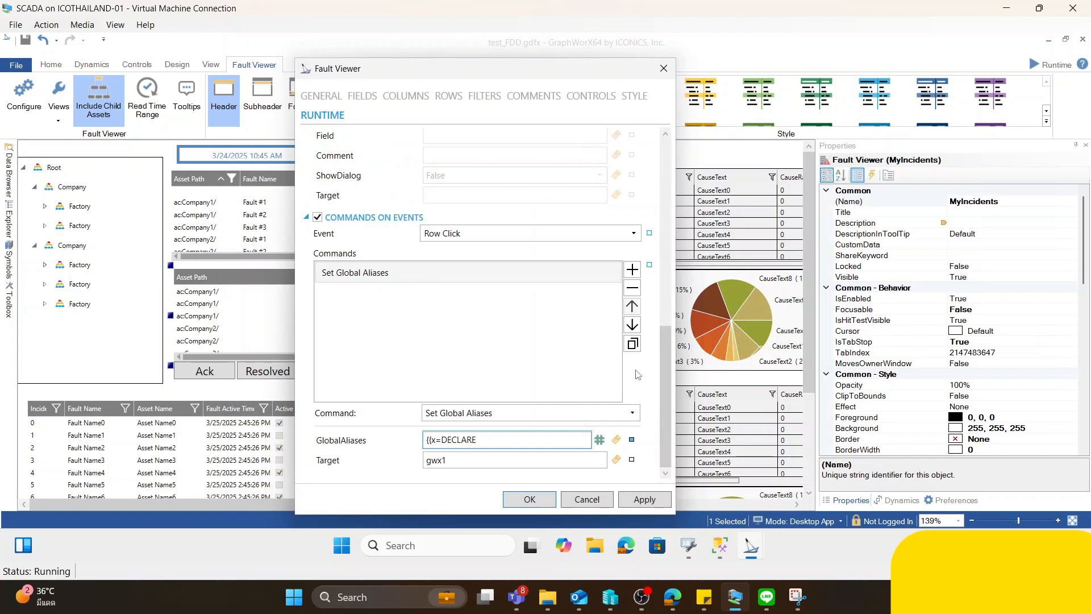
{"action": "key", "text": "Return"}
- Browse the AnalytiX FDDWorX data tree down to Boiler1 under the Ingredients mixing tank and examine its Fault Incidents Log and Faults entries
{"action": "left_click", "coordinate": [569, 419]}
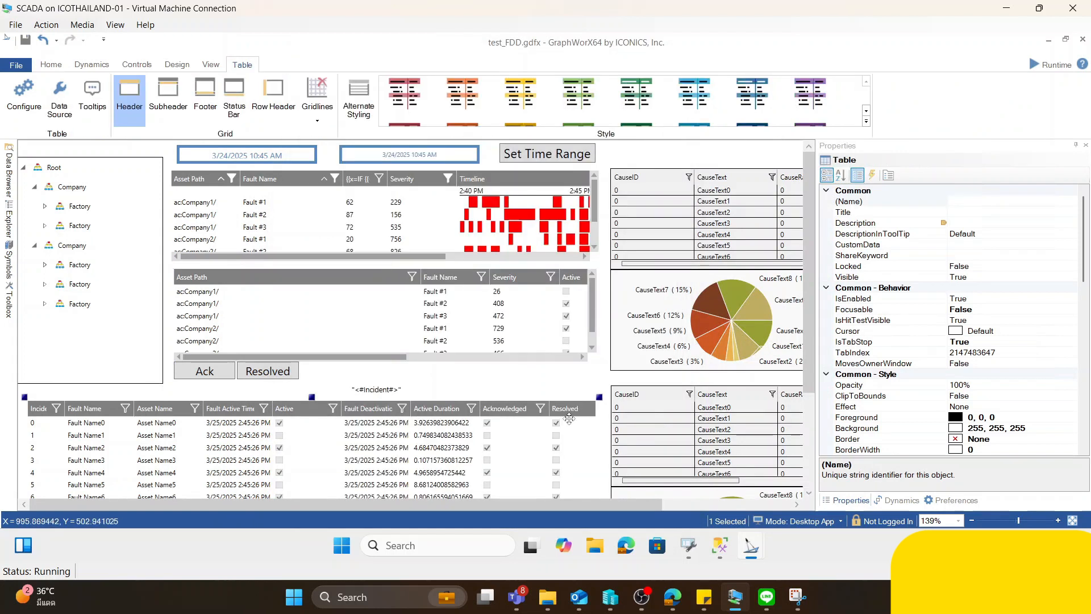
{"action": "scroll", "coordinate": [350, 370], "scroll_direction": "down", "scroll_amount": 4}
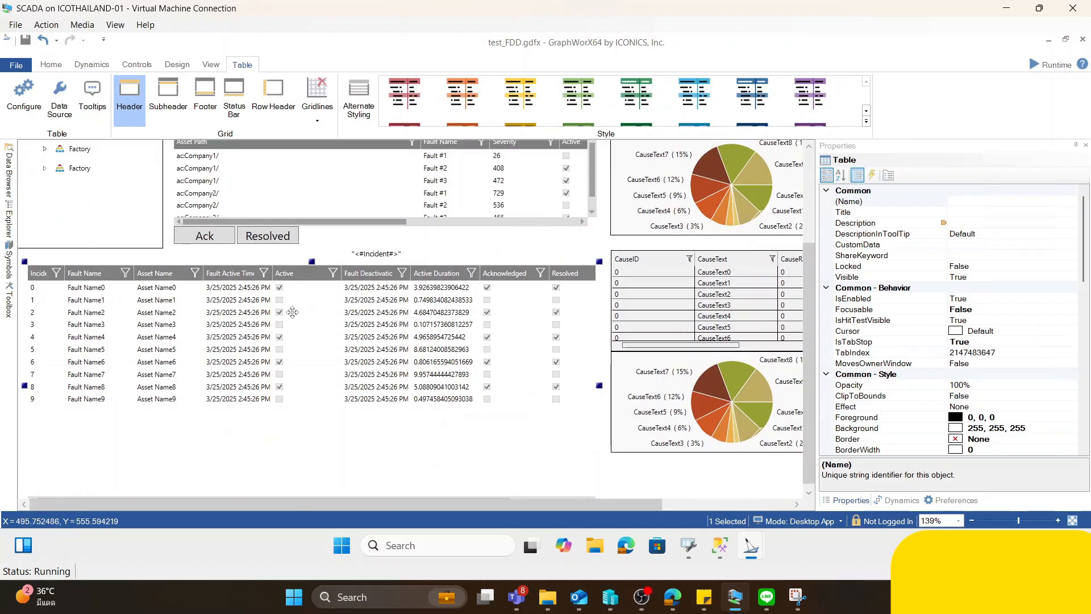
{"action": "left_click", "coordinate": [10, 183]}
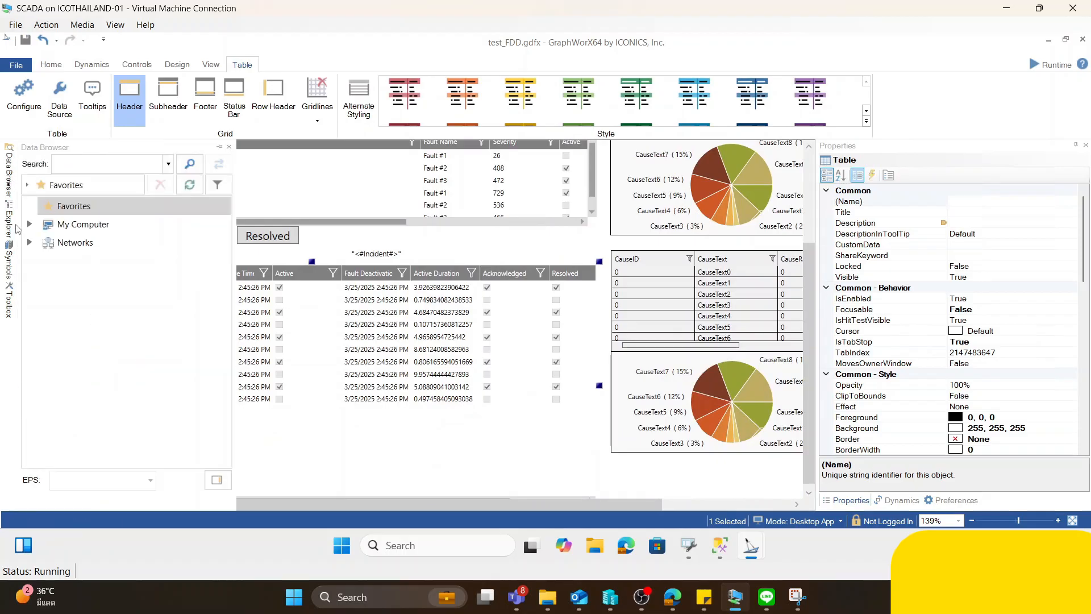
{"action": "left_click", "coordinate": [29, 224]}
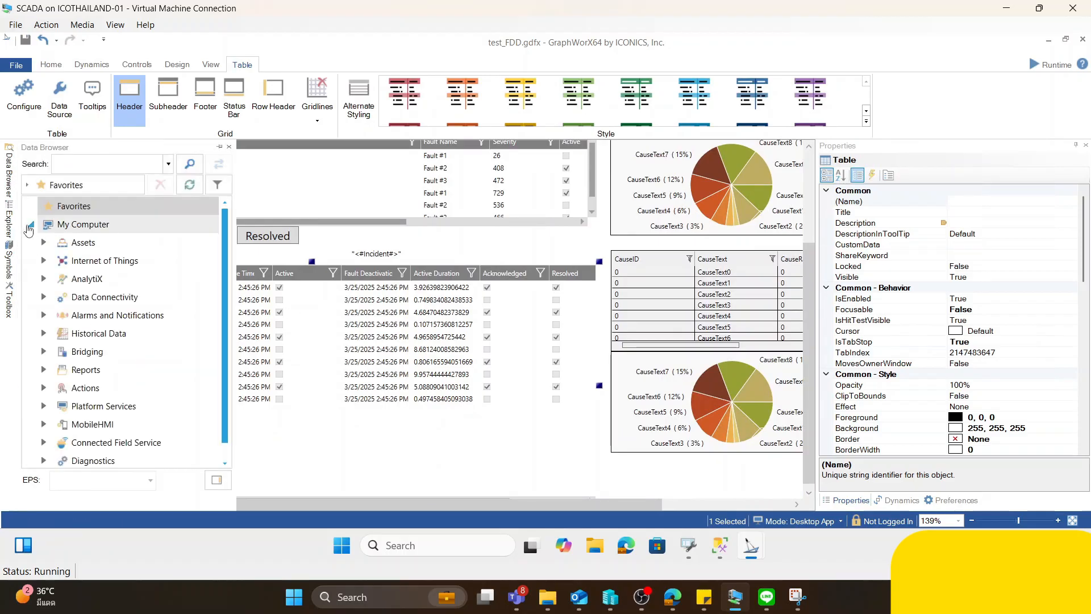
{"action": "left_click", "coordinate": [45, 279]}
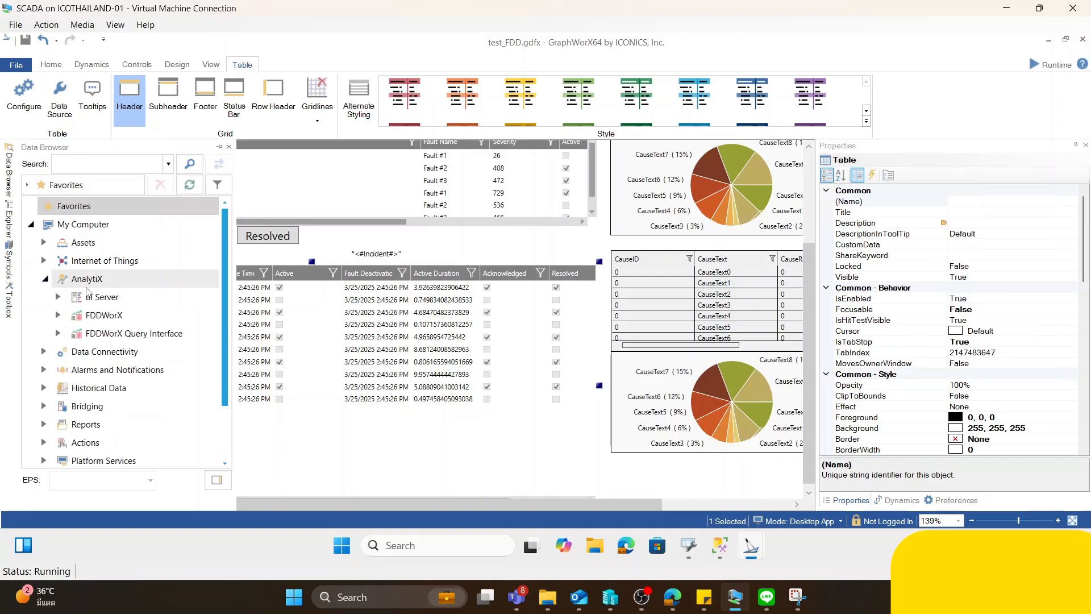
{"action": "left_click", "coordinate": [60, 315]}
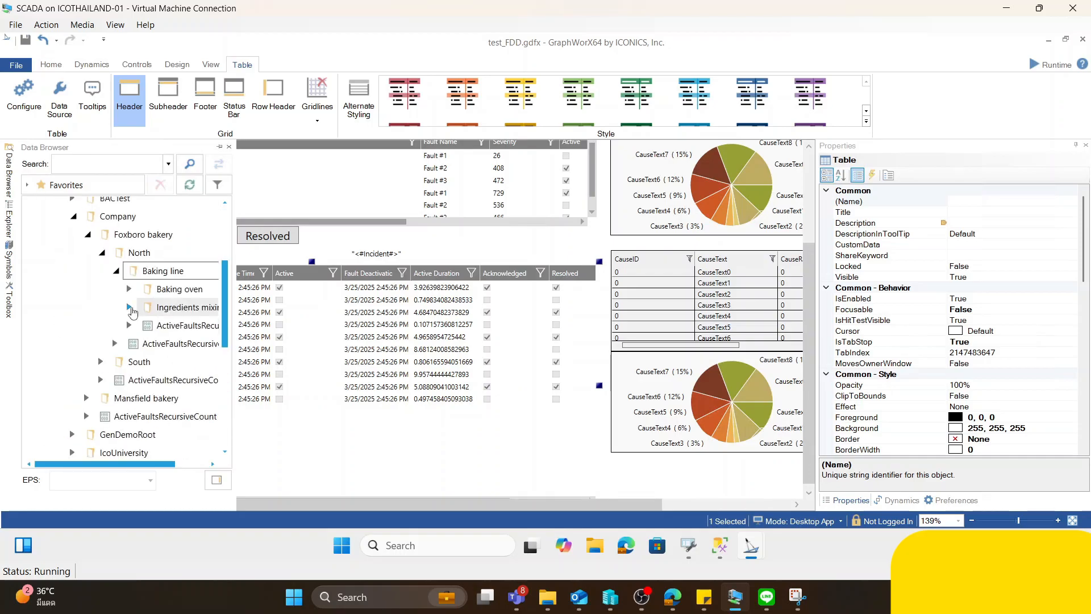
{"action": "left_click", "coordinate": [131, 307]}
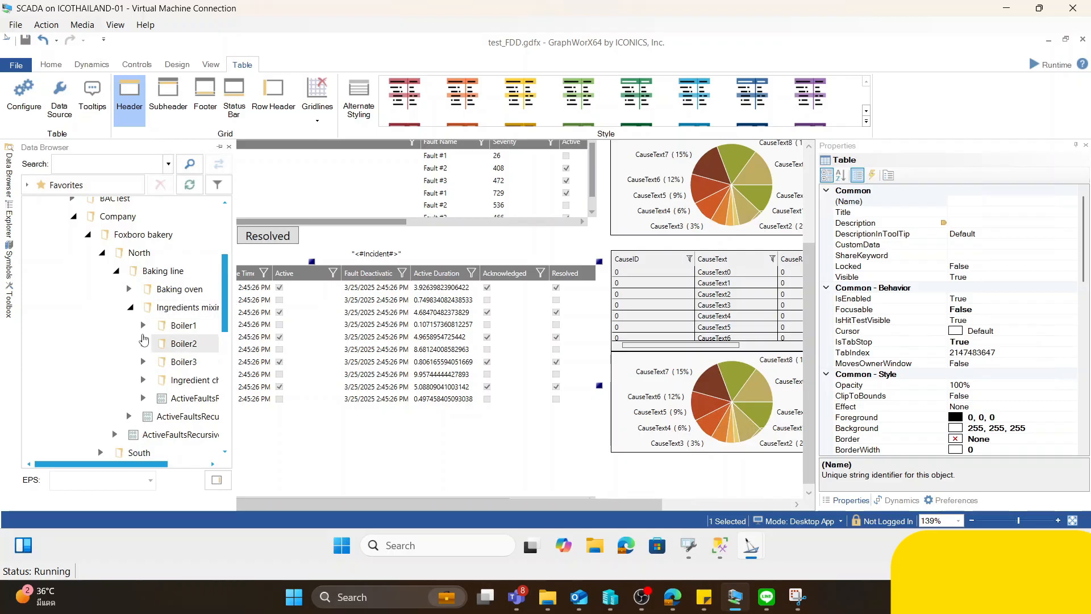
{"action": "left_click", "coordinate": [143, 326]}
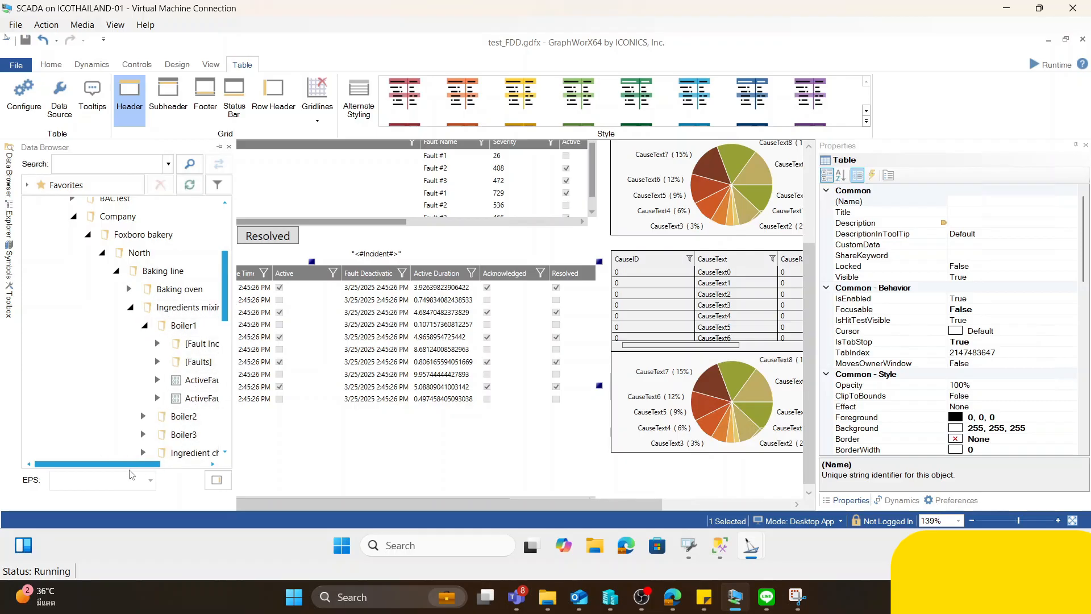
{"action": "left_click_drag", "start_coordinate": [143, 465], "coordinate": [191, 467]}
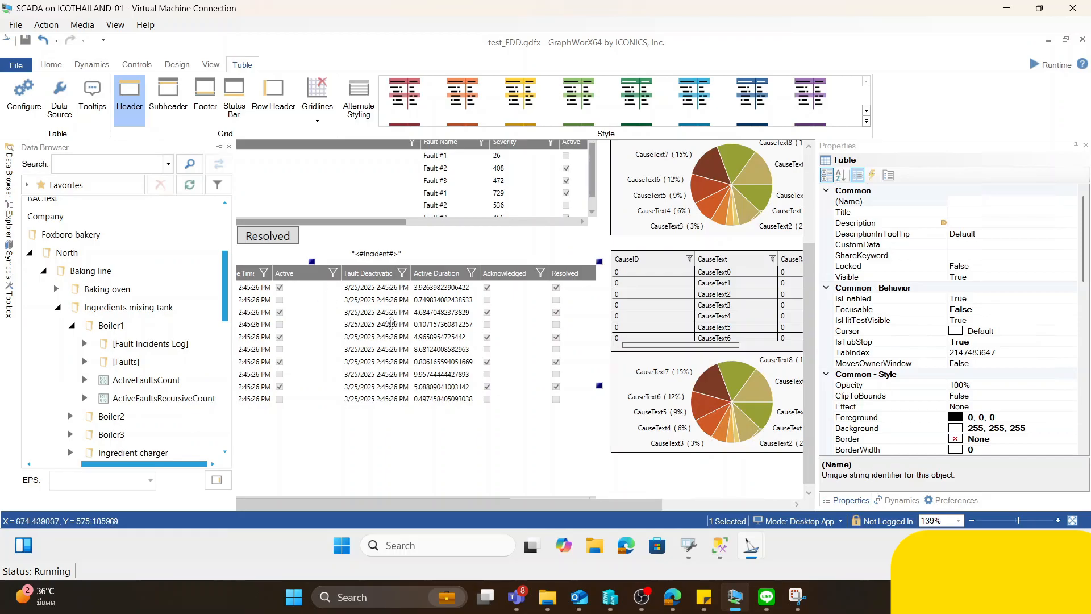
- Switch to SQL Server Management Studio and locate the dbo.FDD_FAULT_INC2 table, leaving its name as it is
{"action": "left_click", "coordinate": [723, 551]}
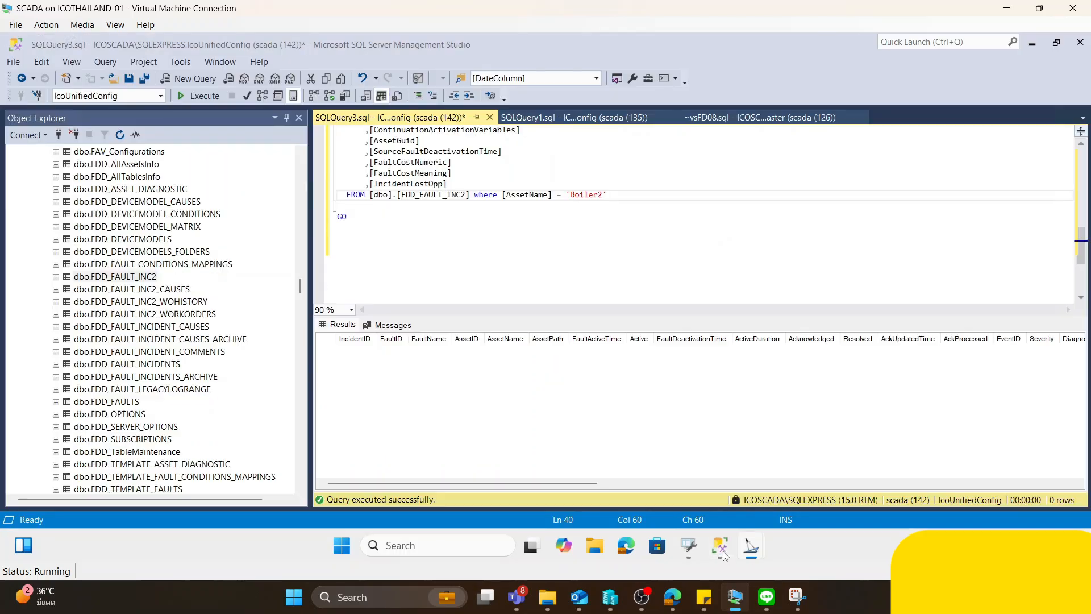
{"action": "left_click", "coordinate": [154, 277]}
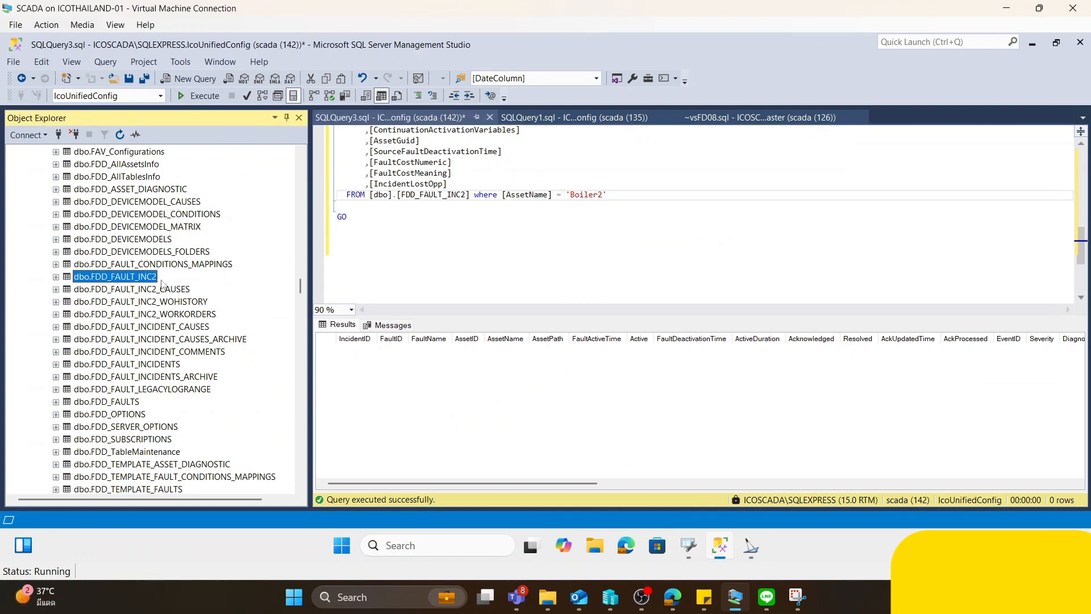
{"action": "key", "text": "F2"}
{"action": "key", "text": "Escape"}
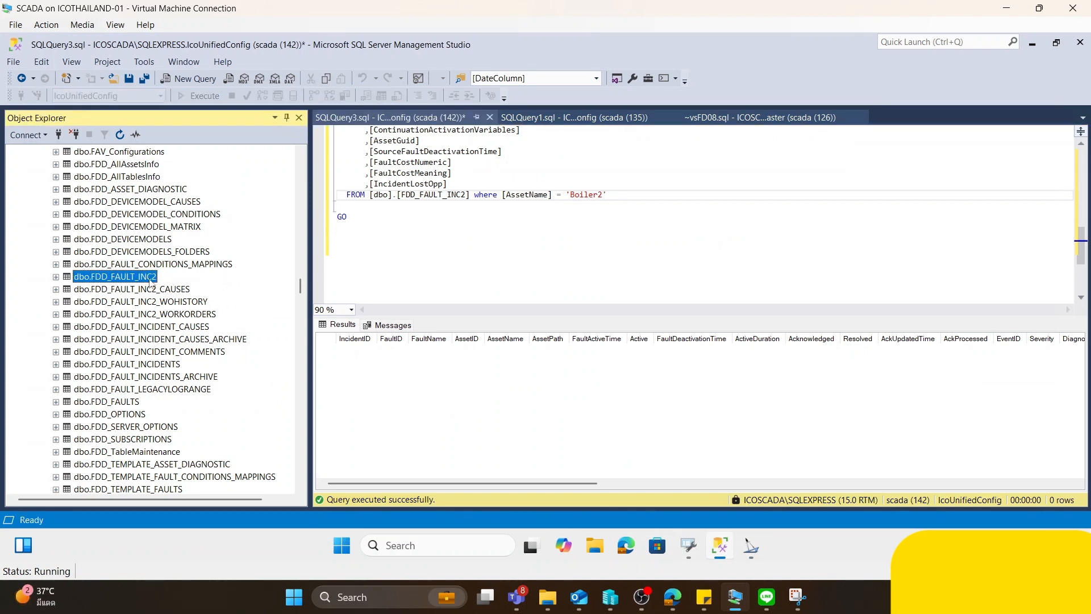
- Query the top 1000 rows of FDD_FAULT_INC2_CAUSES in the IcoUnifiedConfig database and enlarge the results area
{"action": "left_click_drag", "start_coordinate": [300, 286], "coordinate": [303, 168]}
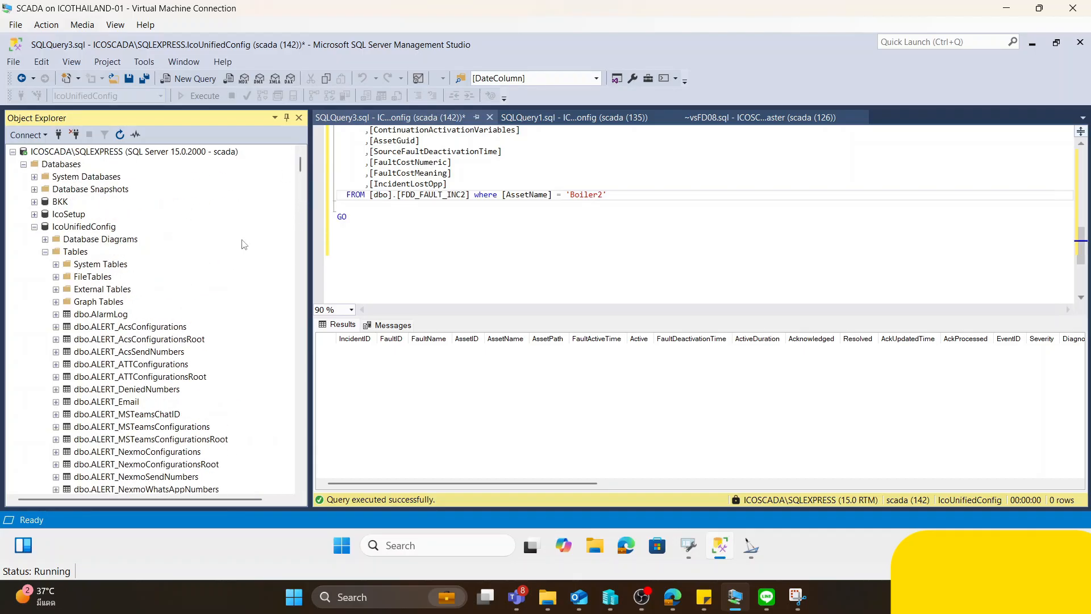
{"action": "left_click_drag", "start_coordinate": [300, 169], "coordinate": [298, 302]}
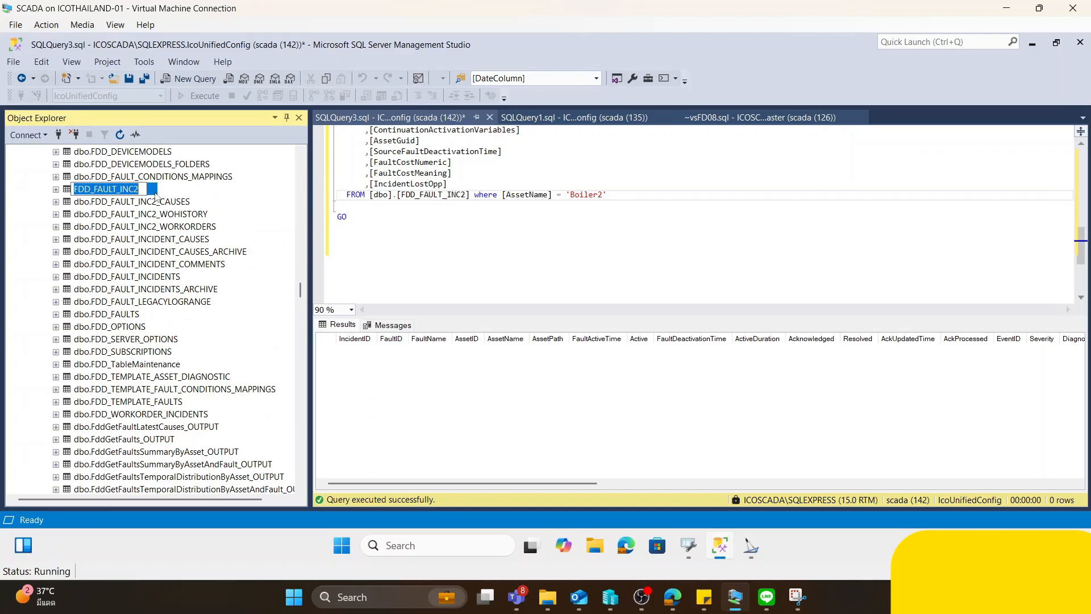
{"action": "left_click", "coordinate": [183, 202]}
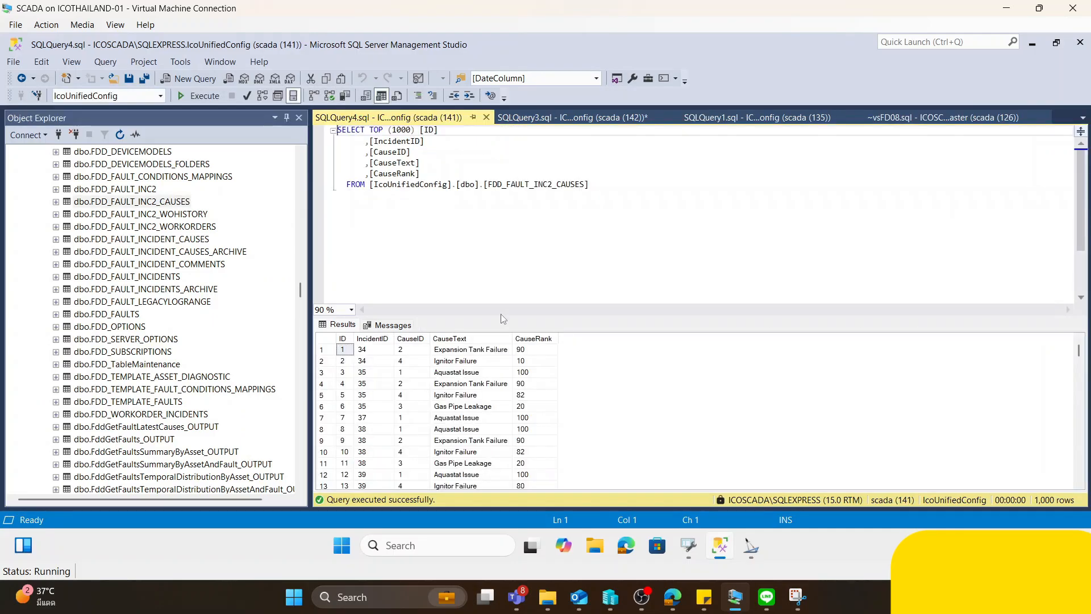
{"action": "left_click_drag", "start_coordinate": [501, 317], "coordinate": [501, 212]}
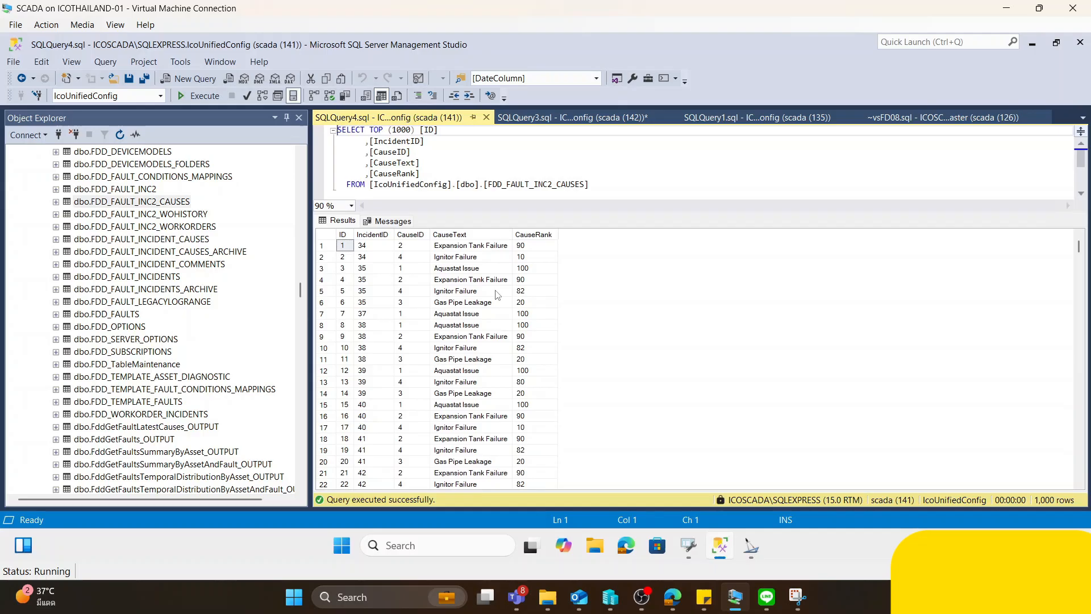
- Switch to the test_FDD.gdfx display in GraphWorX64 and start its runtime mode
{"action": "left_click", "coordinate": [691, 549]}
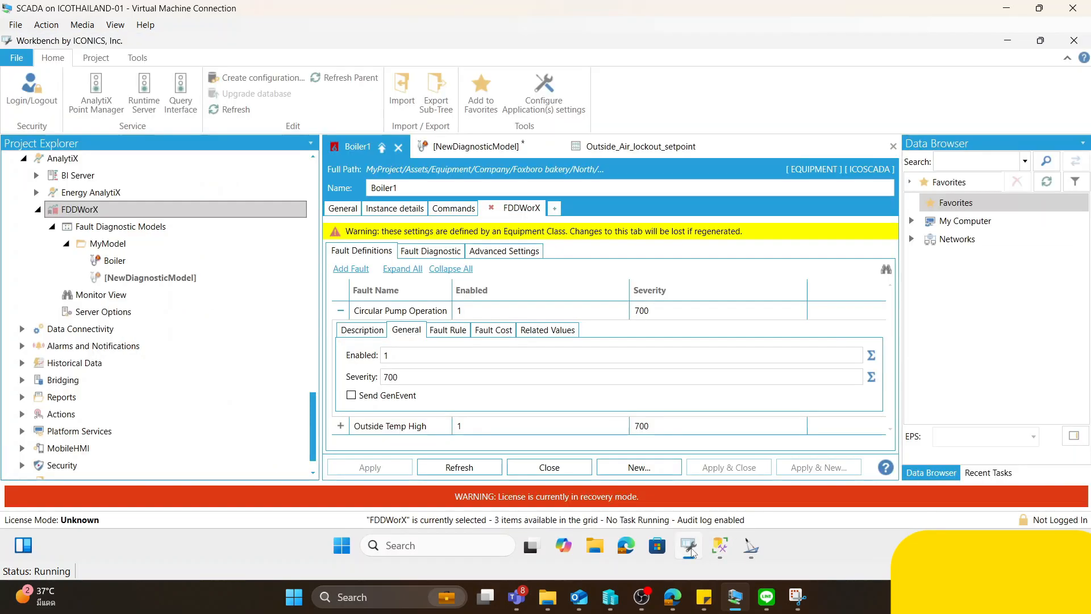
{"action": "mouse_move", "coordinate": [750, 547]}
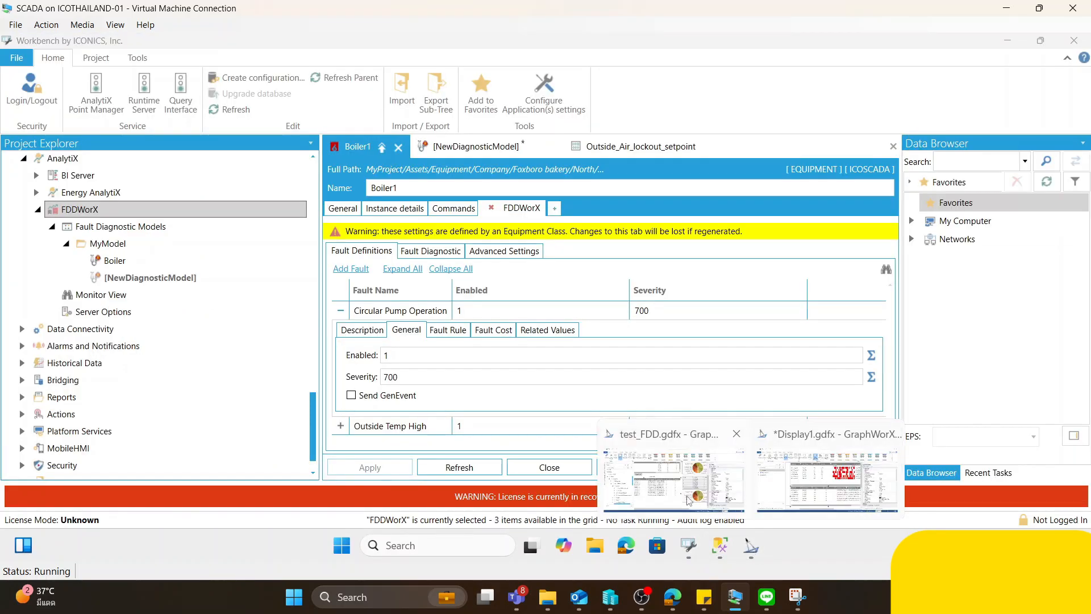
{"action": "left_click", "coordinate": [625, 439]}
{"action": "left_click", "coordinate": [1049, 64]}
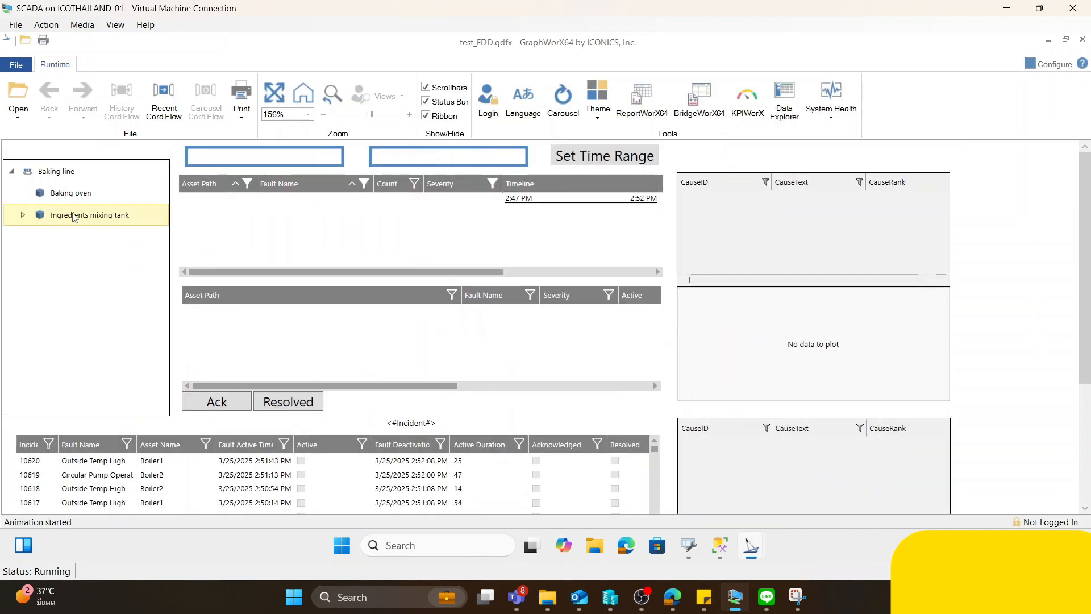
- Select the Ingredients mixing tank, its severity 700 Circular Pump Operation fault and the matching Boiler1 incident to examine the causes
{"action": "left_click", "coordinate": [69, 216]}
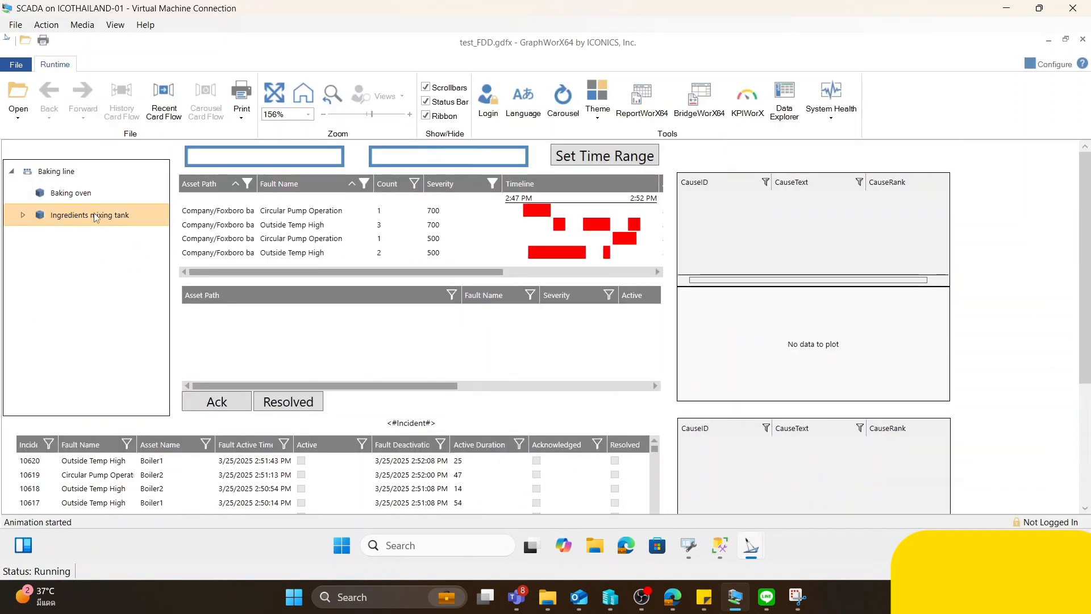
{"action": "left_click", "coordinate": [229, 214]}
{"action": "left_click", "coordinate": [255, 312]}
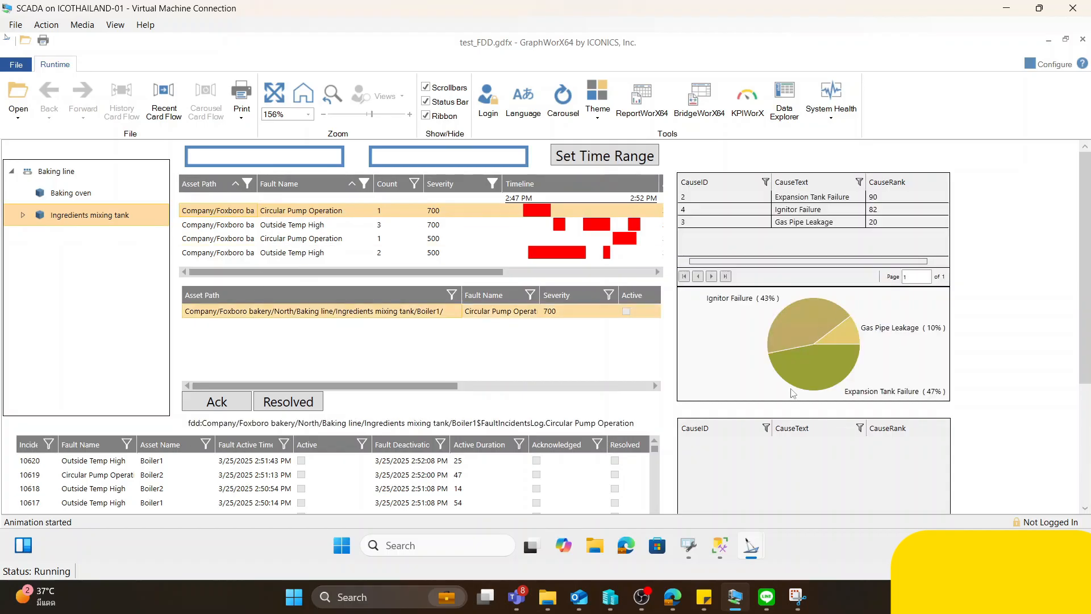
- Select incidents 10618, 10617, 10615, 10614, 10612, 10610 and 10608 in turn in the incident table and compare their cause lists and pie charts
{"action": "scroll", "coordinate": [1082, 215], "scroll_direction": "down", "scroll_amount": 5}
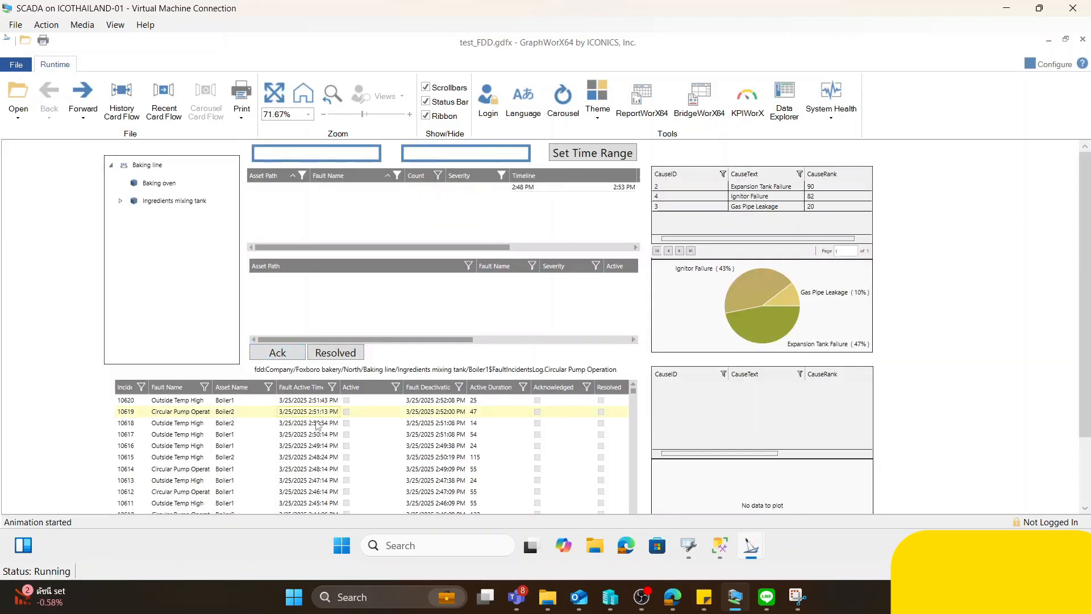
{"action": "left_click", "coordinate": [173, 422]}
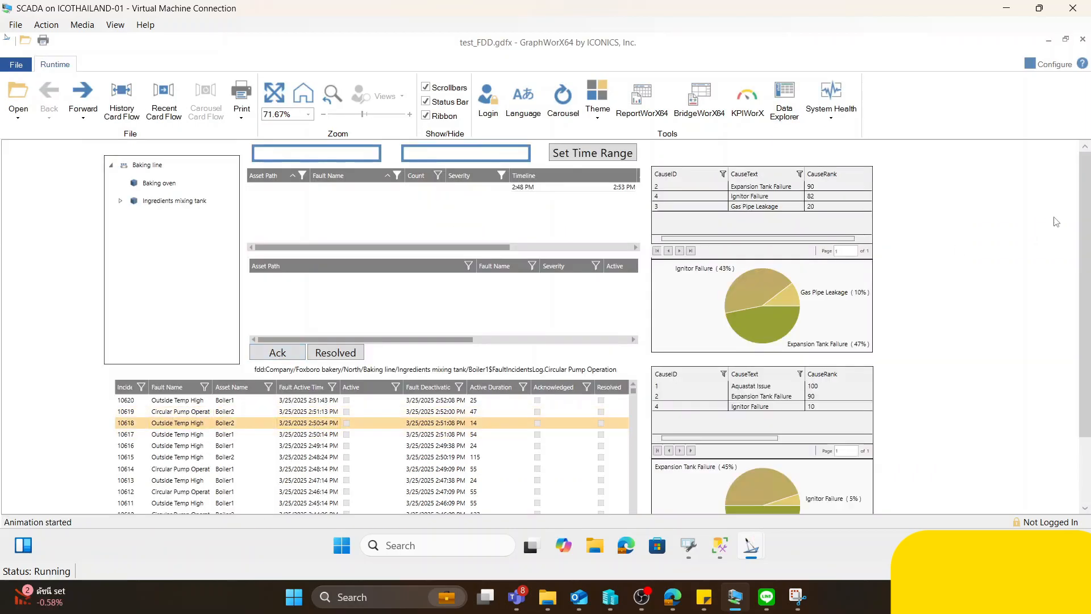
{"action": "scroll", "coordinate": [1084, 222], "scroll_direction": "down", "scroll_amount": 2}
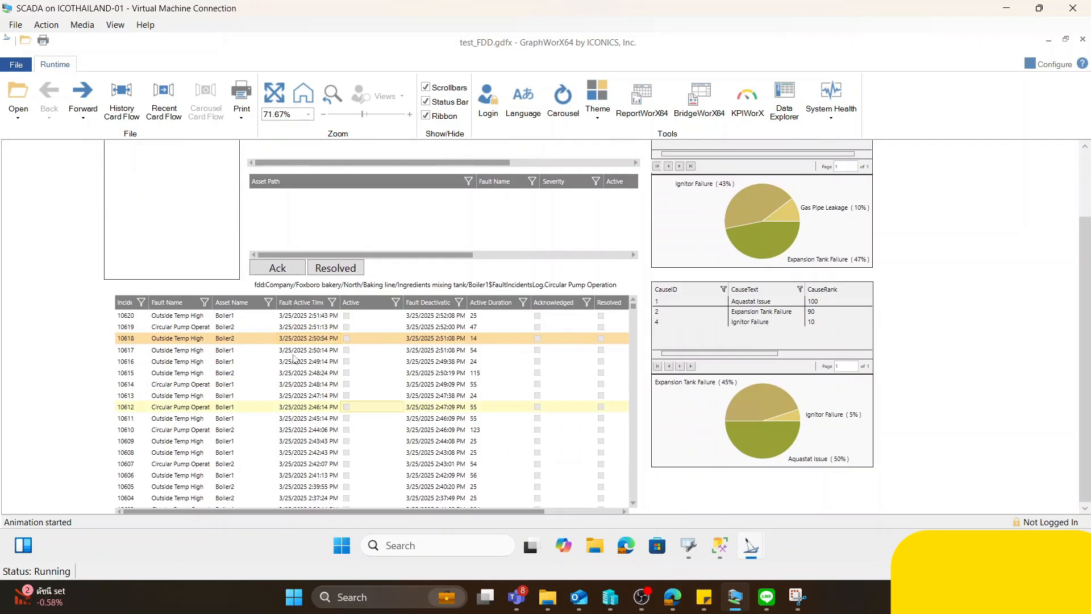
{"action": "left_click", "coordinate": [180, 350]}
{"action": "left_click", "coordinate": [179, 374]}
{"action": "left_click", "coordinate": [180, 384]}
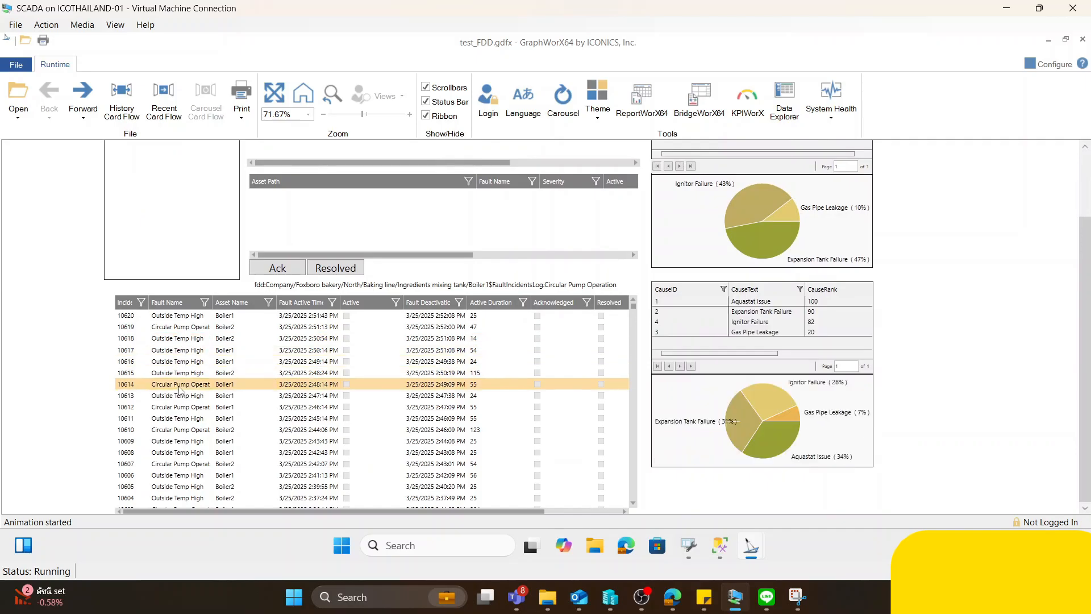
{"action": "left_click", "coordinate": [169, 407]}
{"action": "left_click", "coordinate": [168, 429]}
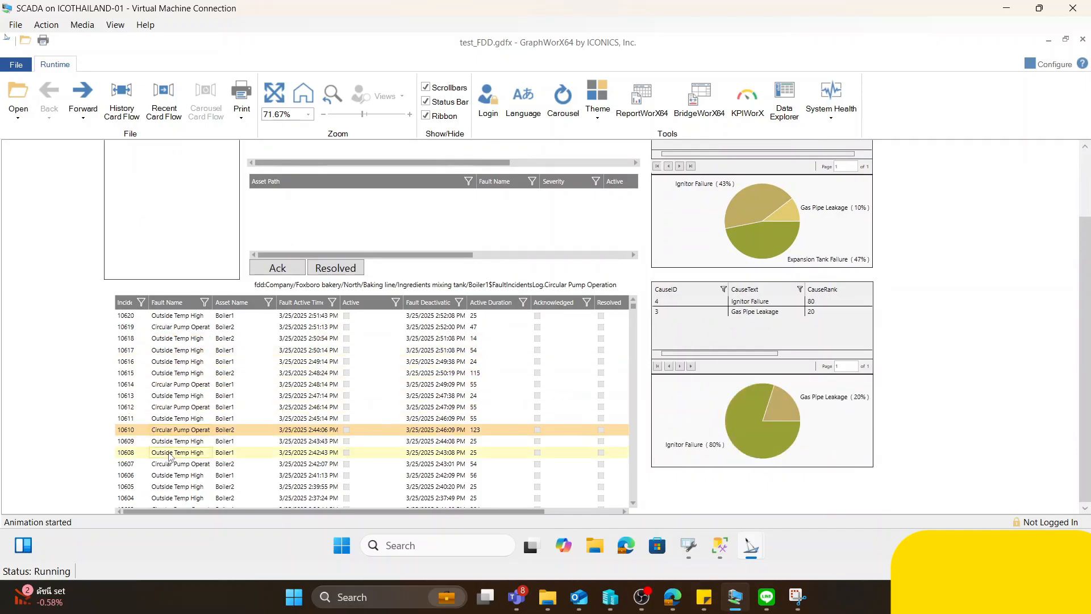
{"action": "left_click", "coordinate": [171, 453]}
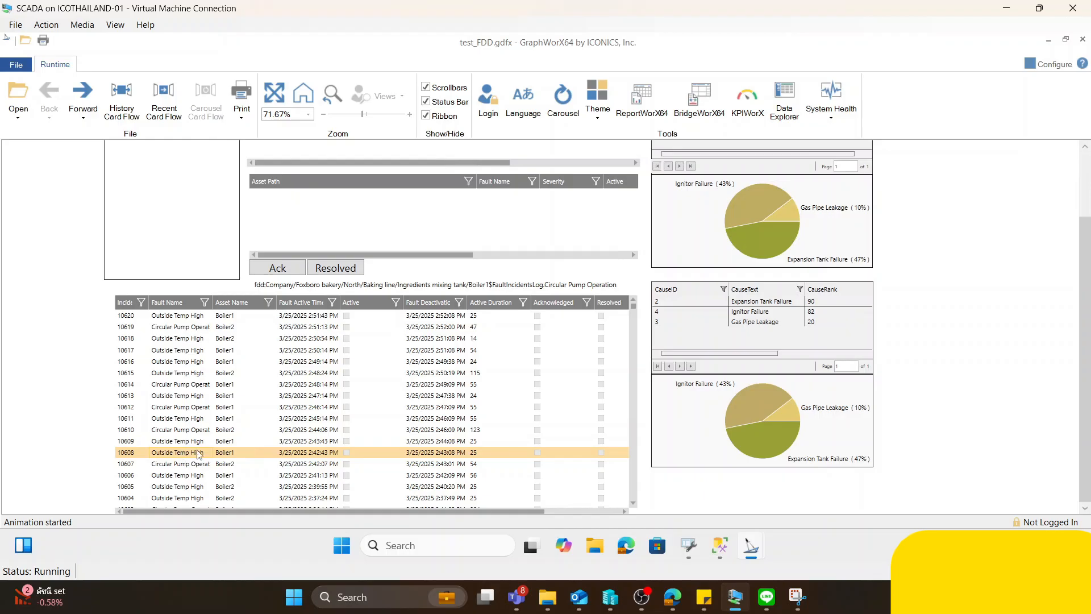